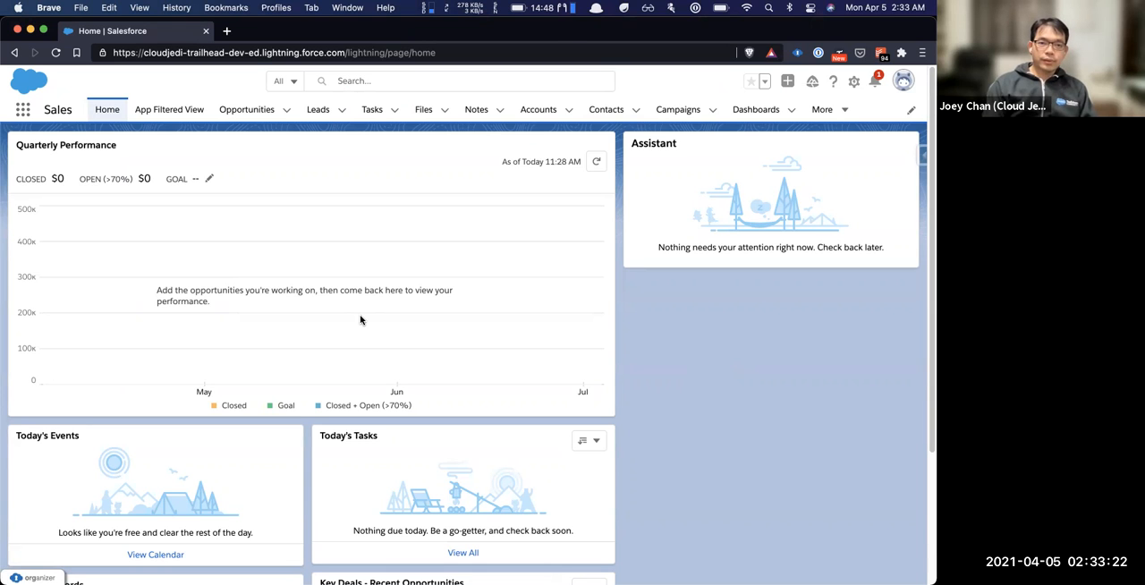
# Search the web for Salesforce Workbench in a new browser tab and open its developerforce.com site
pyautogui.press('super+t')
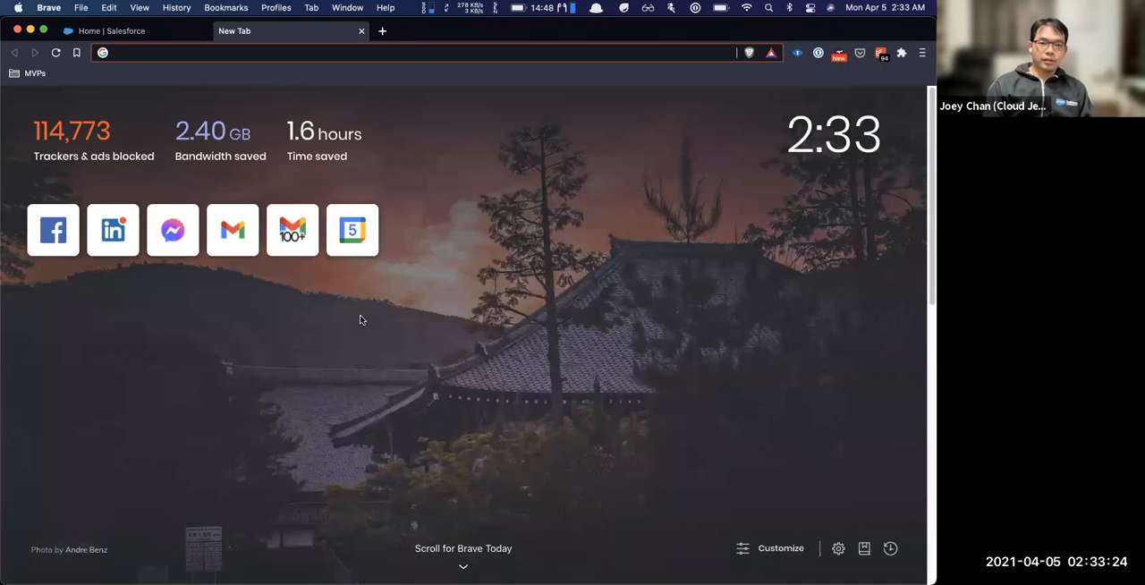
pyautogui.write('salesforce work')
pyautogui.press('Return')
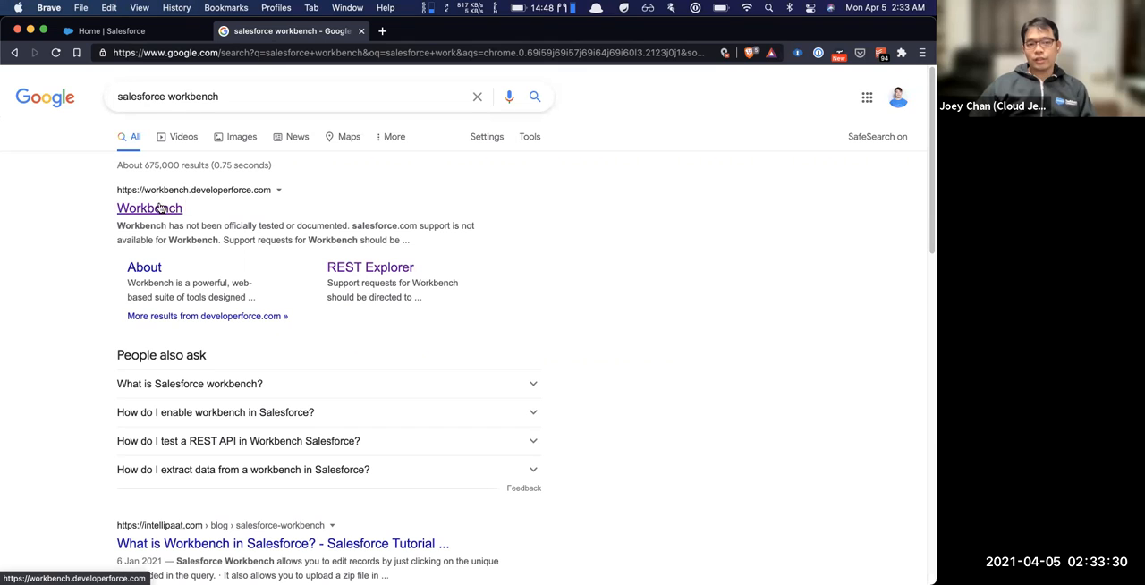
pyautogui.click(143, 210)
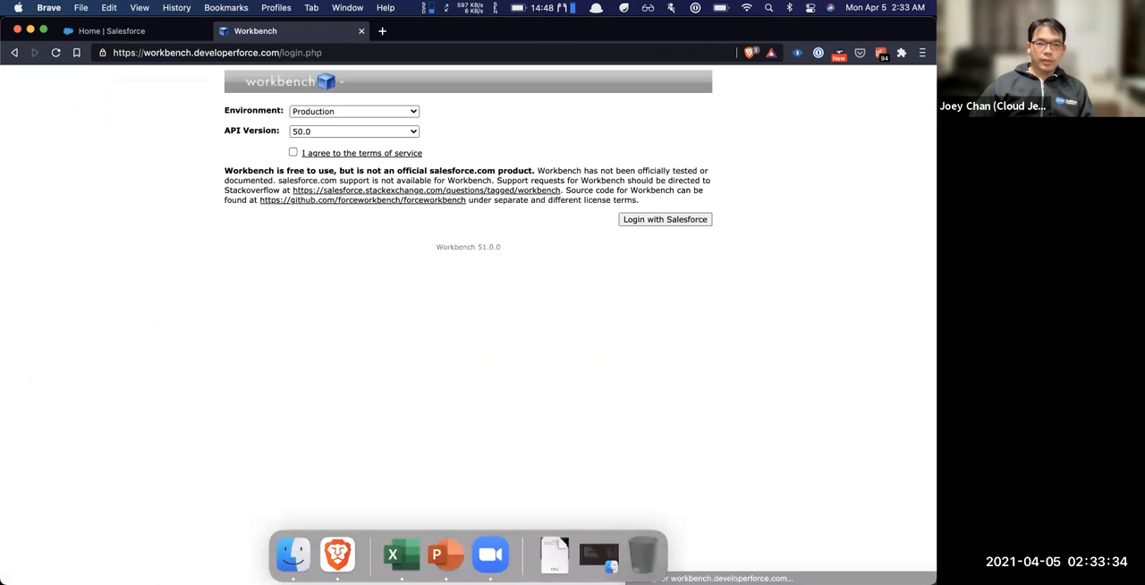
# Log in to Workbench with Salesforce using the Production environment, agreeing to the terms of service
pyautogui.click(372, 113)
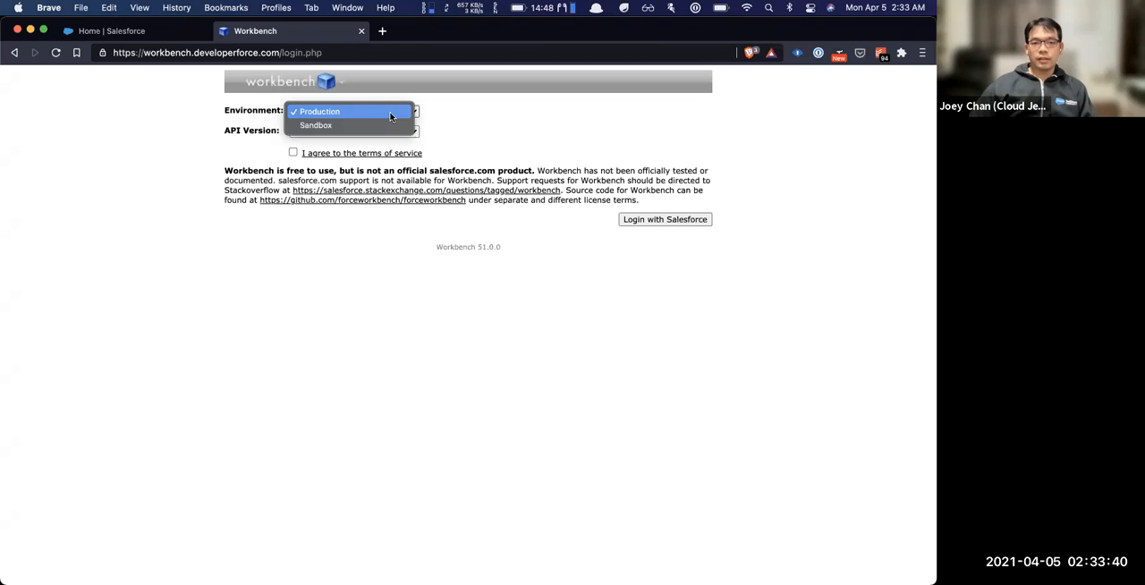
pyautogui.click(390, 113)
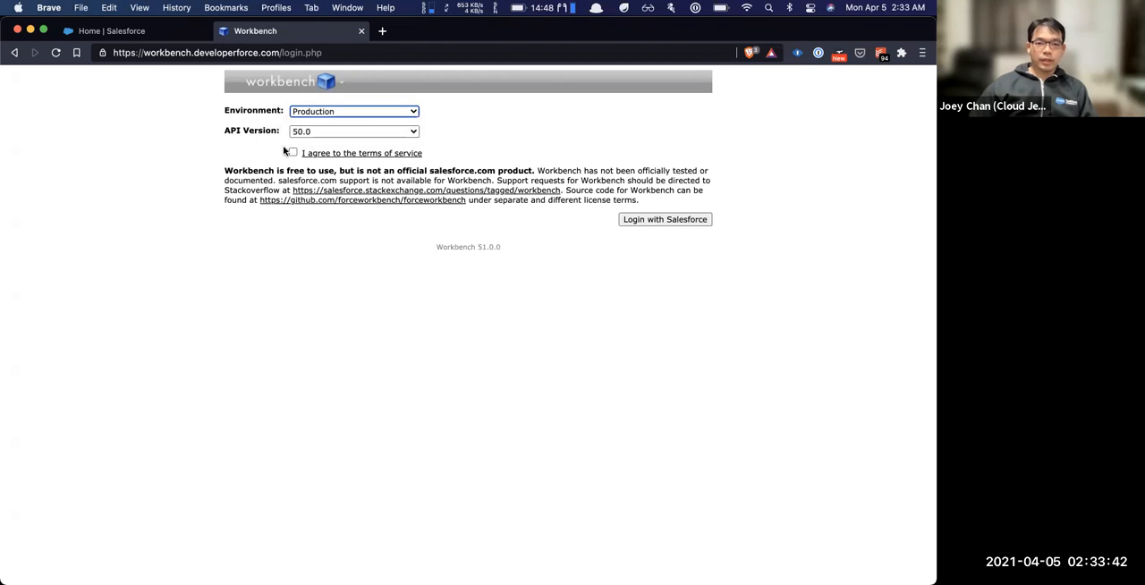
pyautogui.click(292, 154)
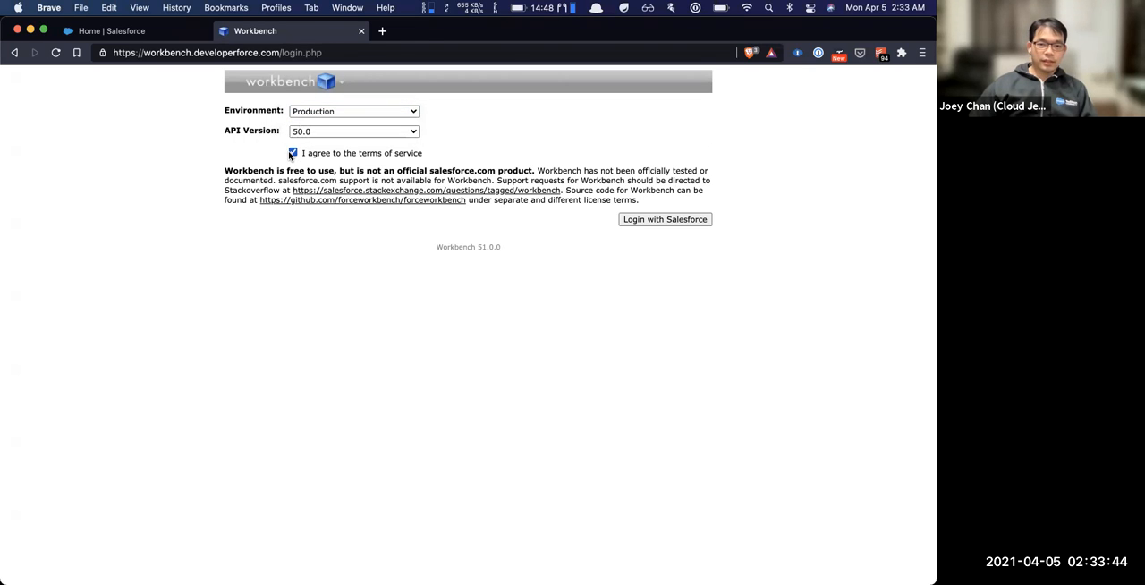
pyautogui.click(662, 220)
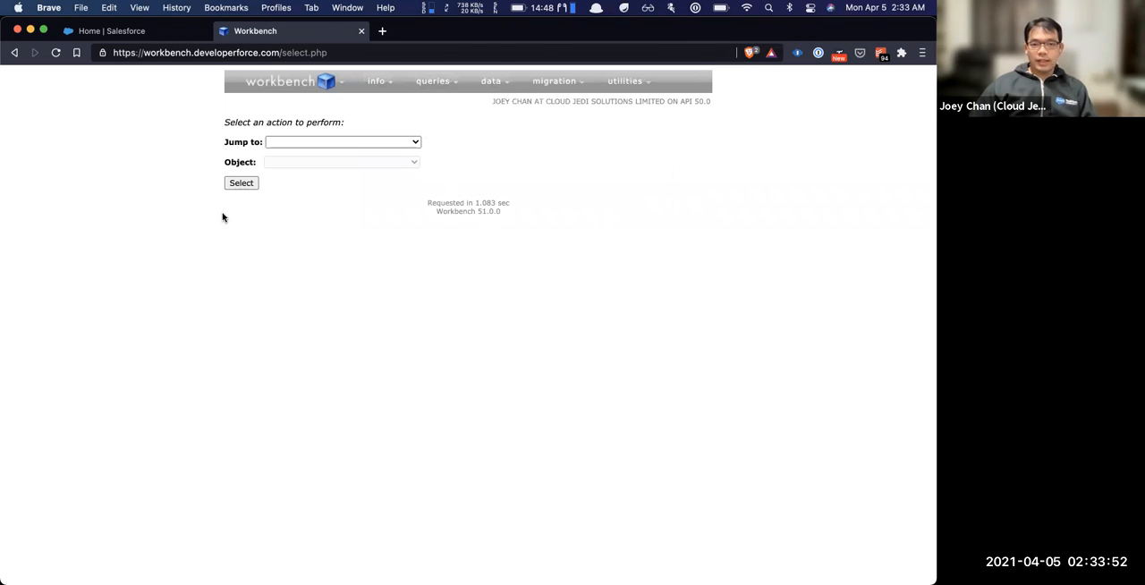
# Describe the Account object on the Standard & Custom Objects page and review its attributes
pyautogui.moveTo(285, 95)
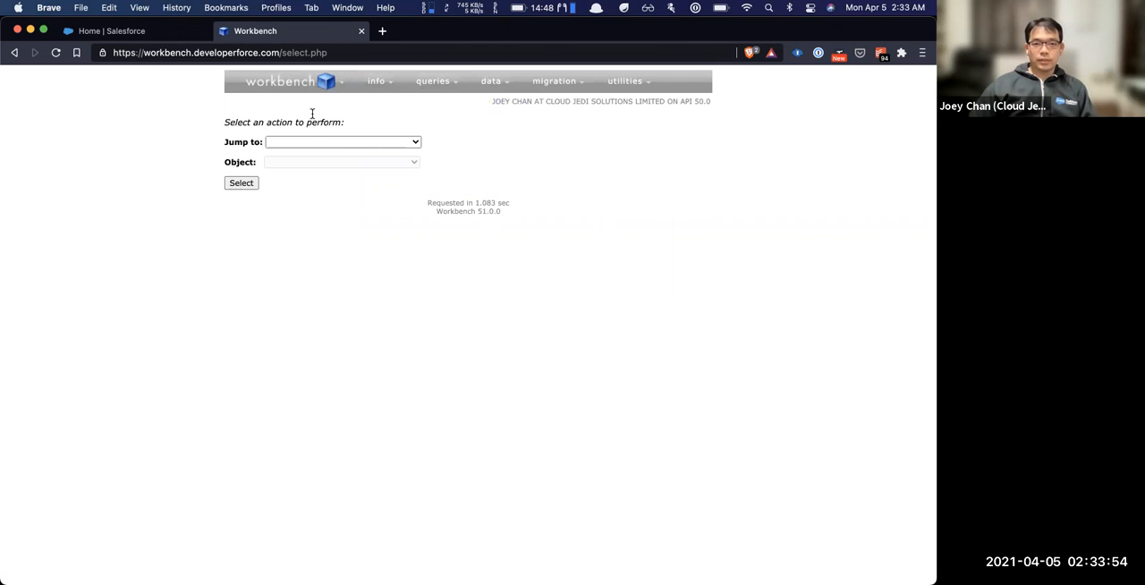
pyautogui.moveTo(384, 85)
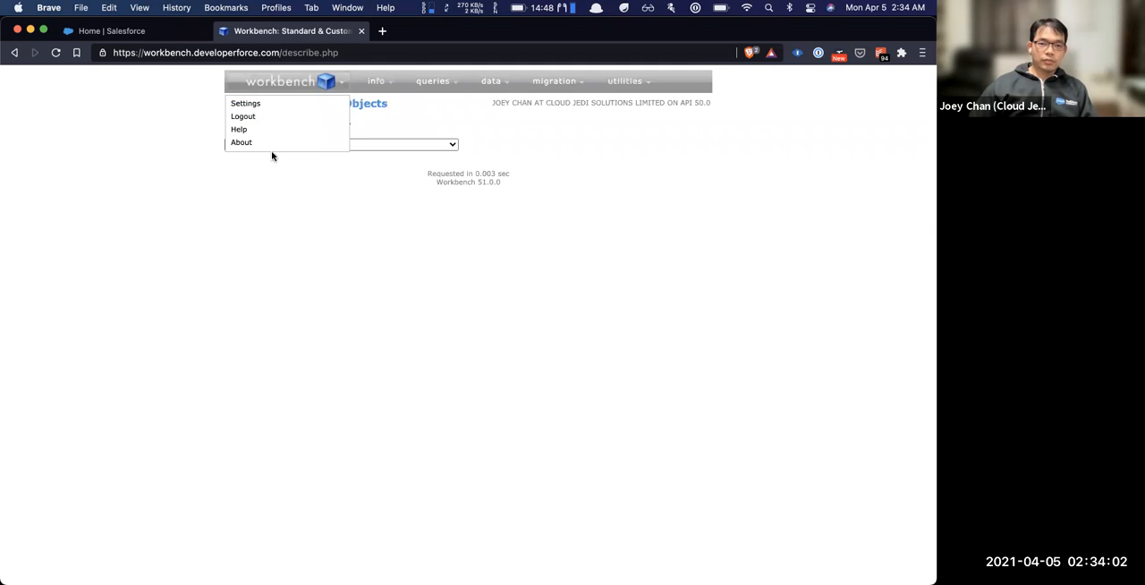
pyautogui.click(332, 146)
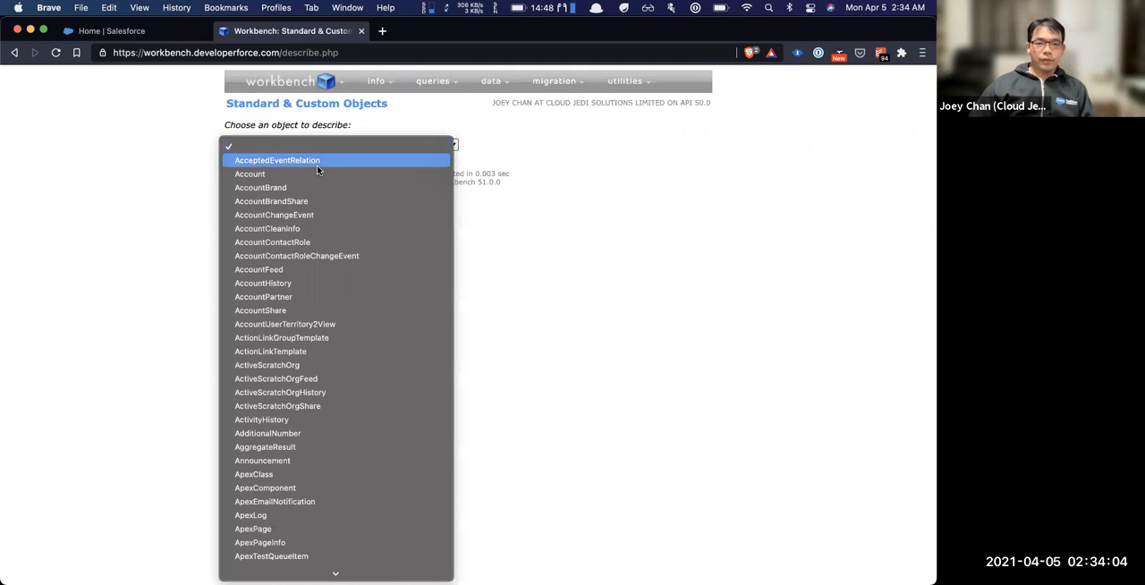
pyautogui.click(316, 175)
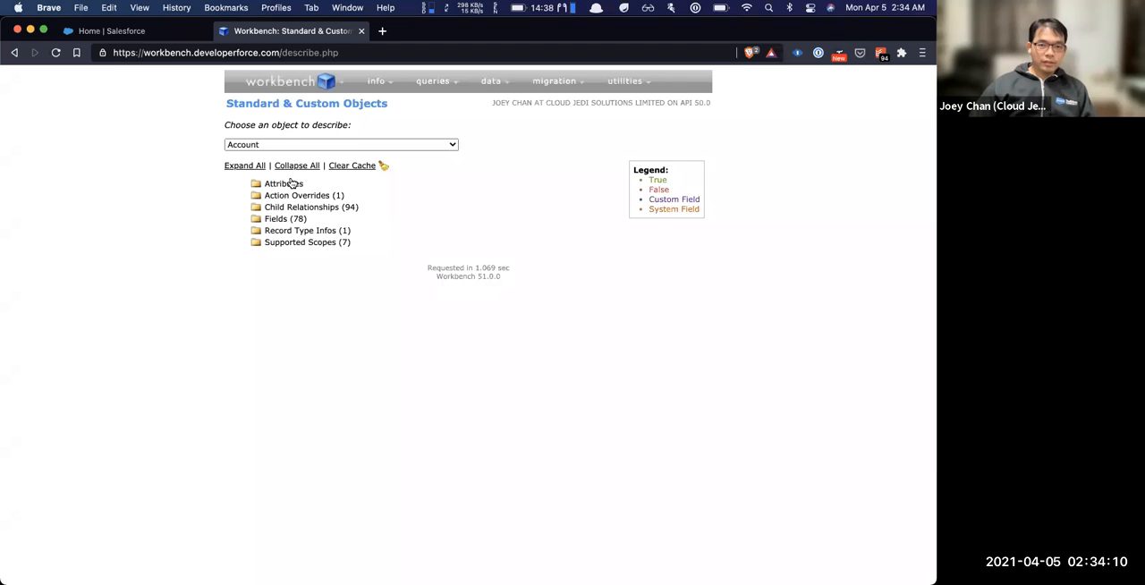
pyautogui.click(292, 184)
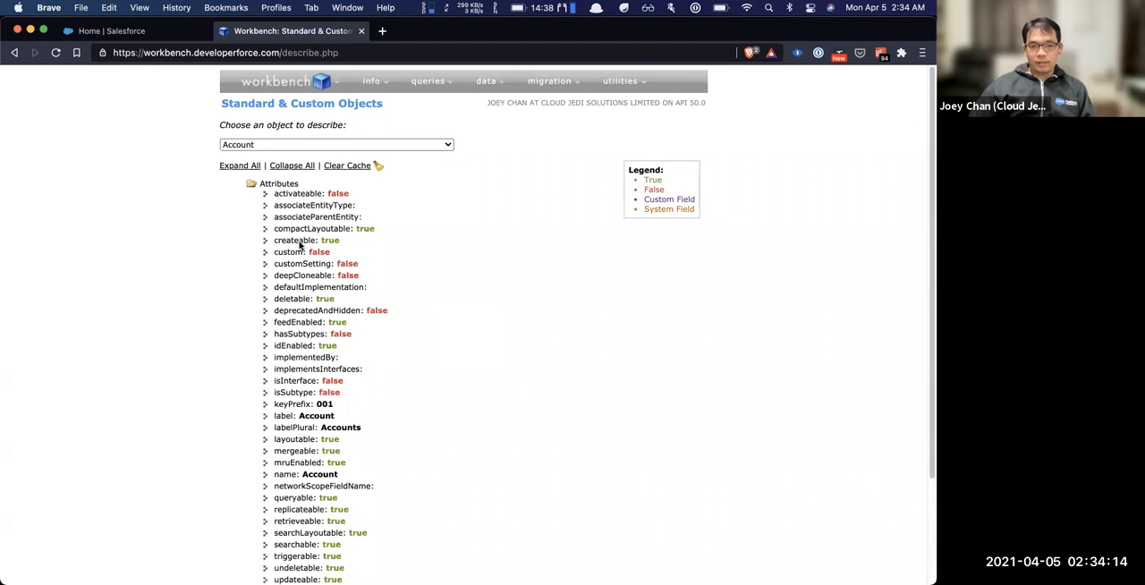
pyautogui.scroll(-3, 322, 295)
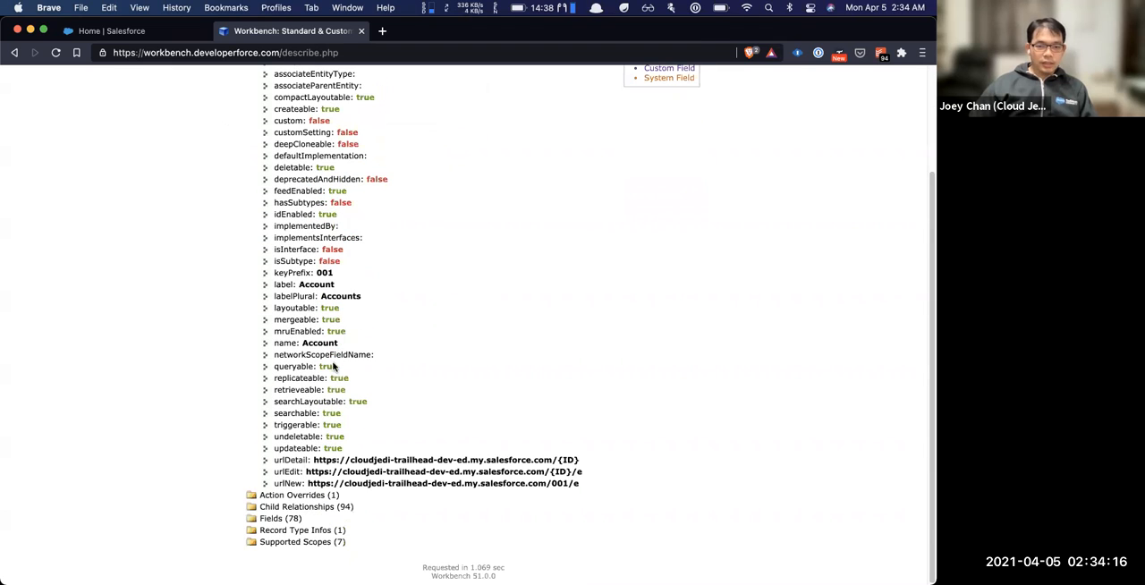
# Examine the Account object's fields, including the details and picklist values of the Active__c field
pyautogui.click(278, 519)
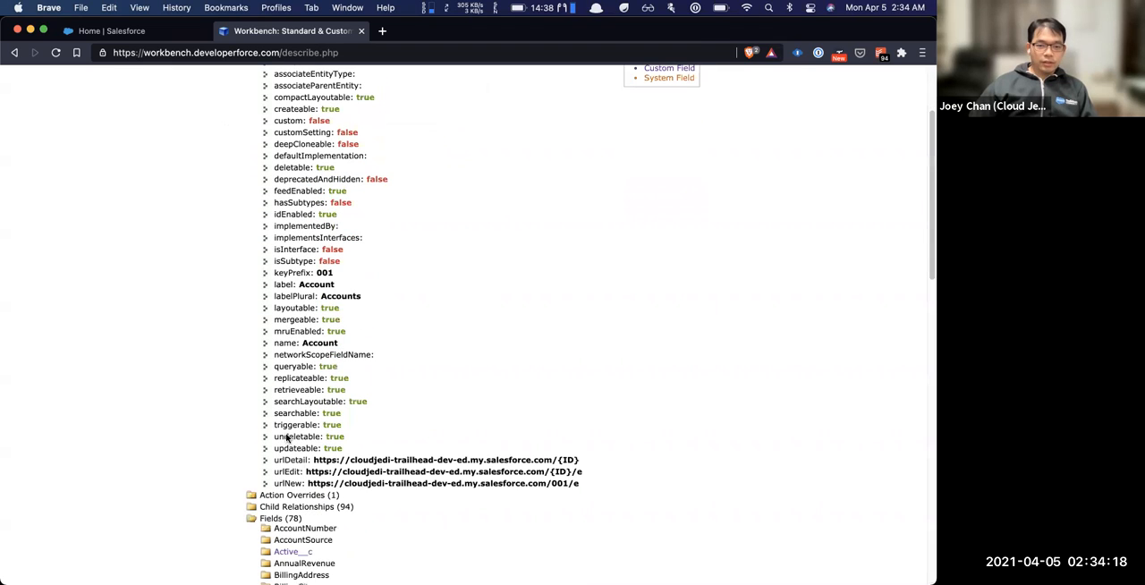
pyautogui.scroll(-3, 289, 429)
pyautogui.scroll(-2, 291, 378)
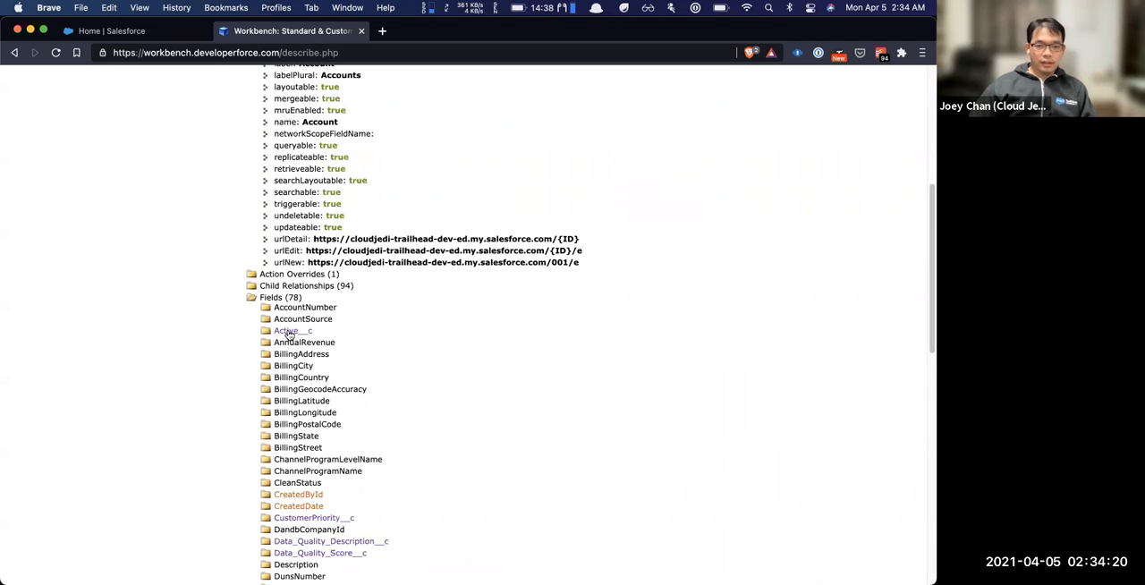
pyautogui.click(290, 331)
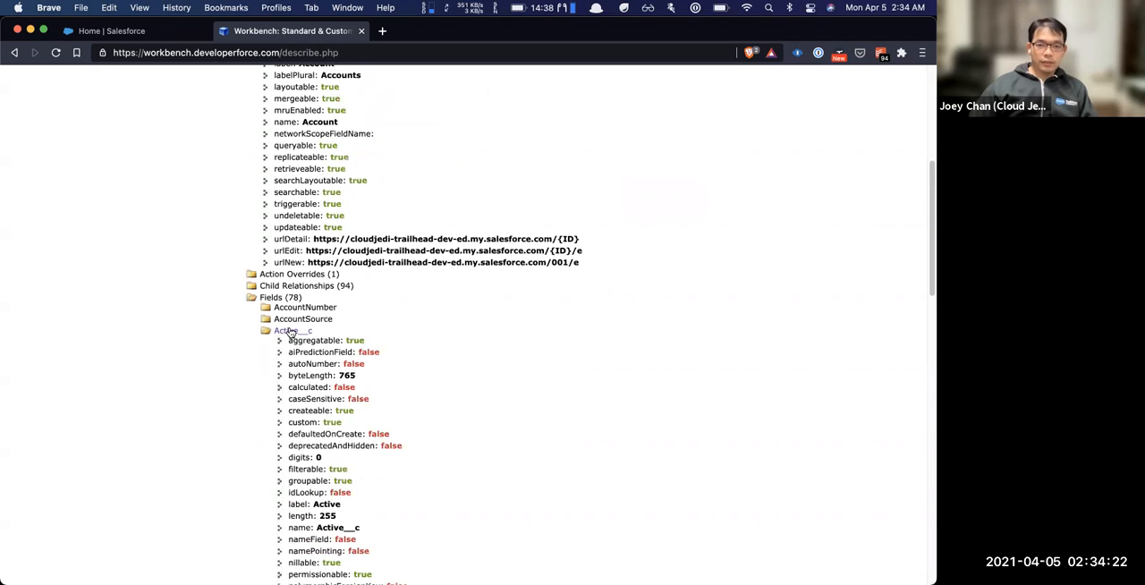
pyautogui.scroll(-5, 312, 379)
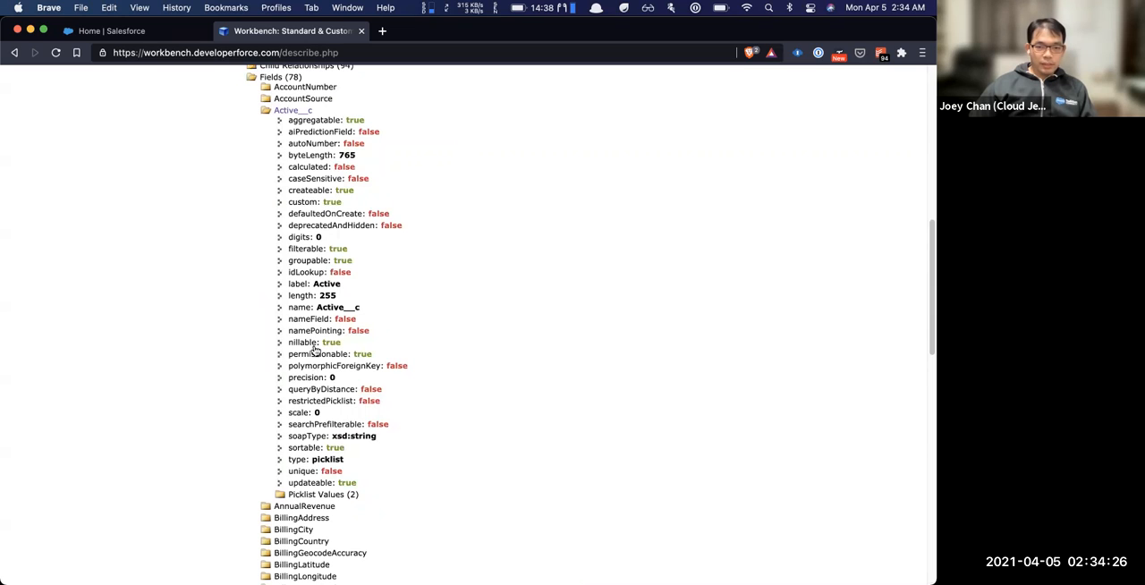
pyautogui.click(309, 496)
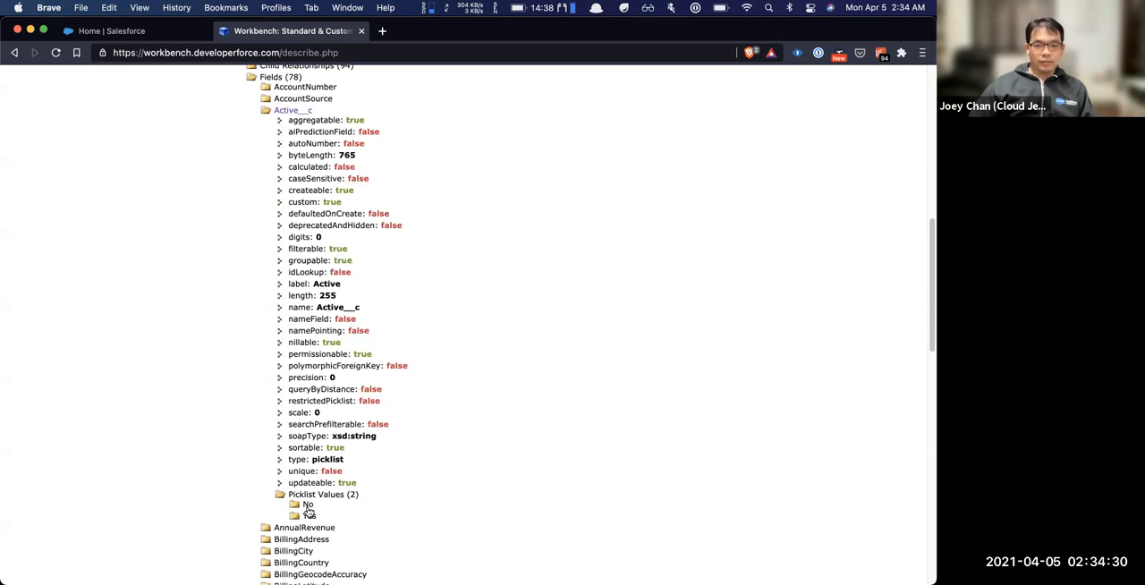
pyautogui.scroll(-10, 310, 432)
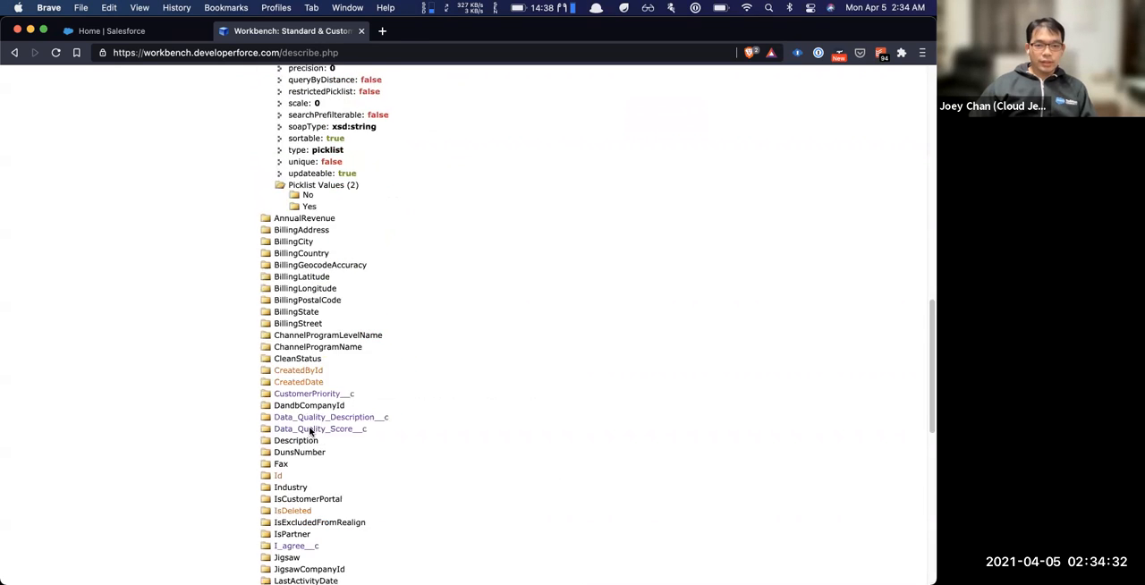
pyautogui.scroll(-7, 311, 432)
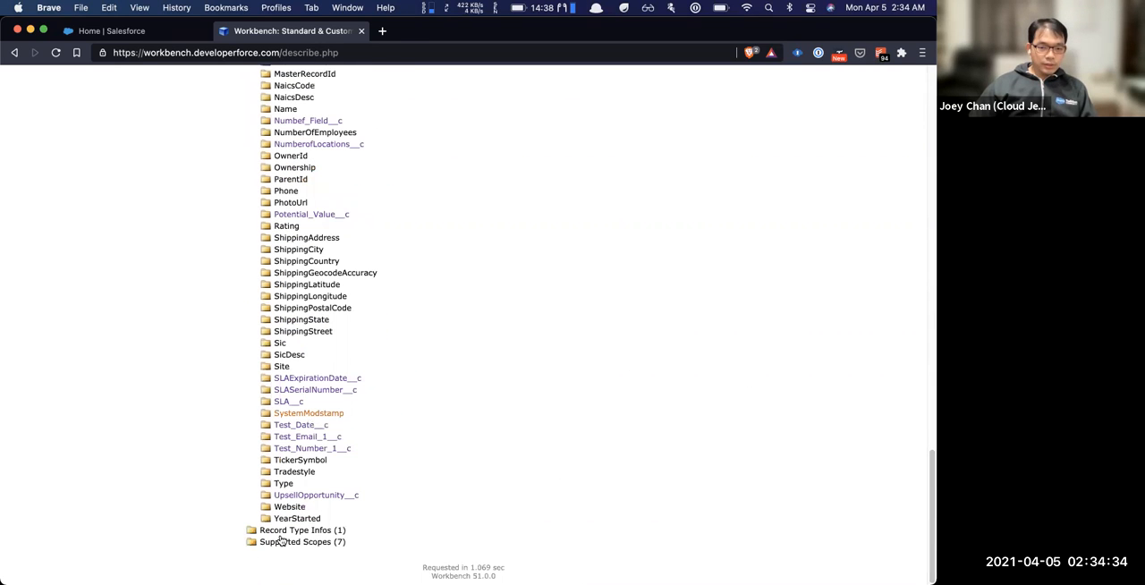
pyautogui.scroll(10, 288, 495)
pyautogui.scroll(8, 288, 495)
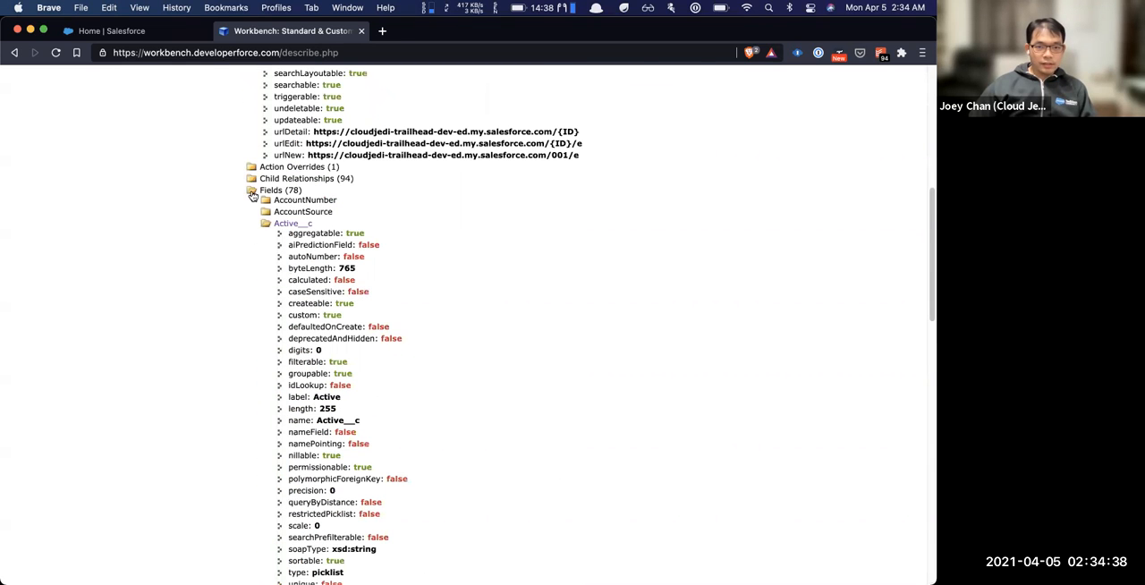
# Collapse the Account object's fields and look through its child relationships
pyautogui.click(252, 193)
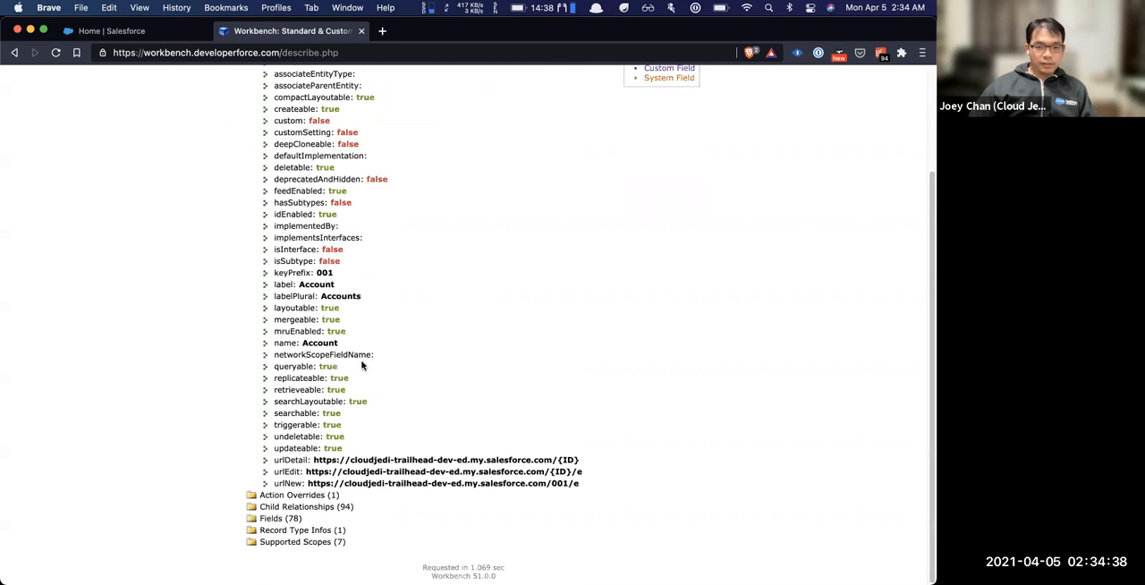
pyautogui.click(285, 508)
pyautogui.scroll(-6, 282, 506)
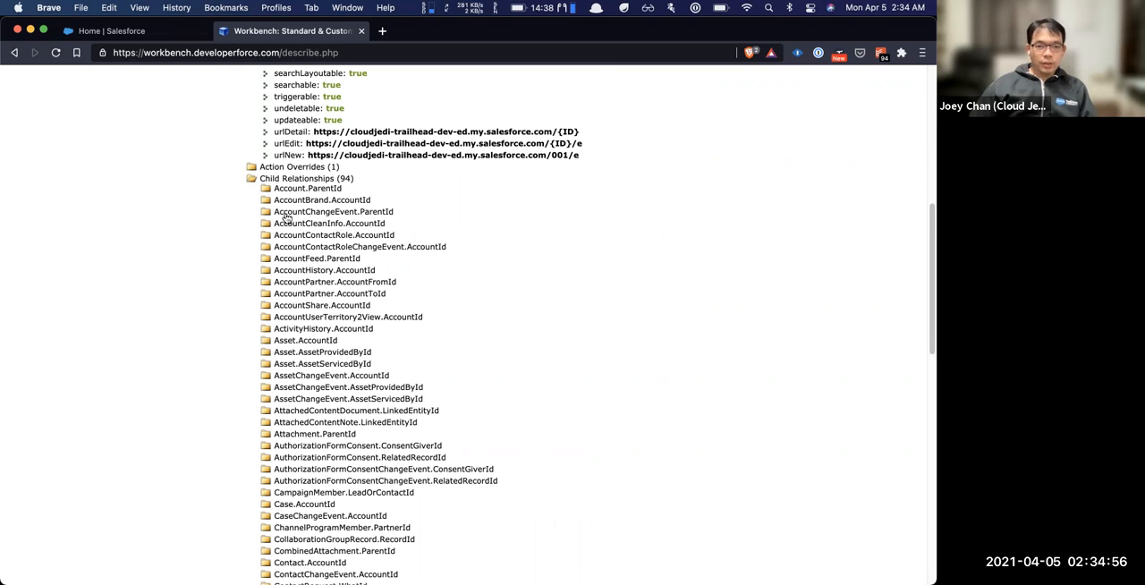
pyautogui.scroll(-3, 286, 219)
pyautogui.scroll(-1, 287, 219)
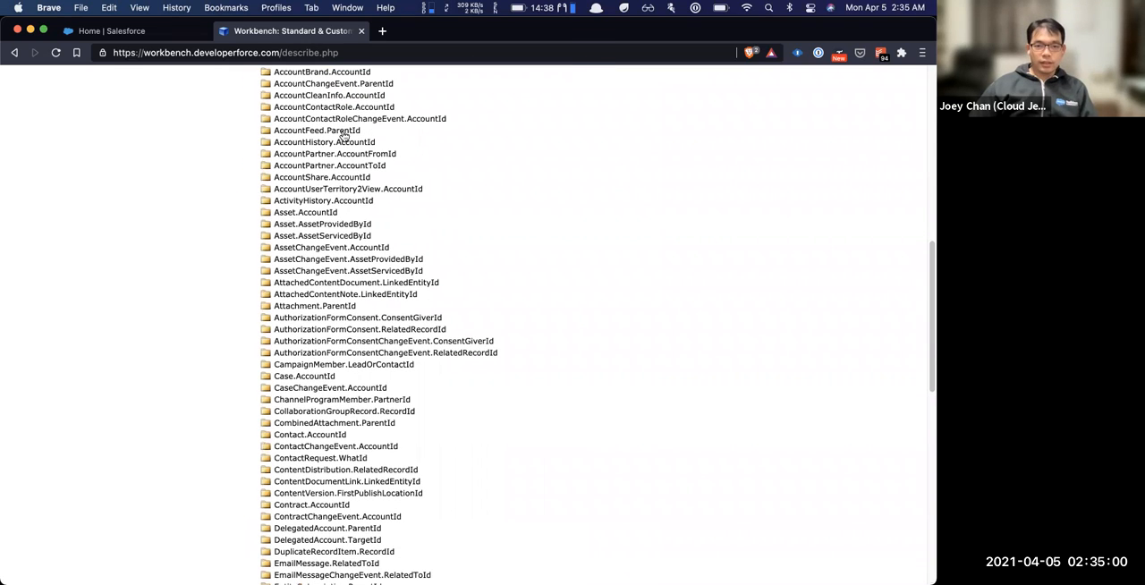
pyautogui.scroll(15, 470, 320)
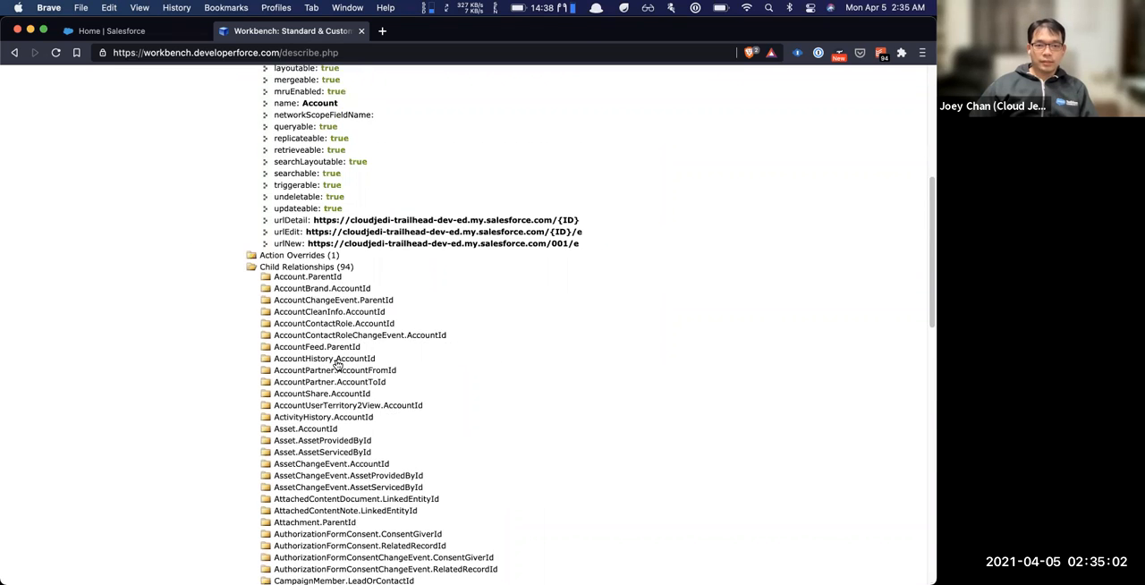
# Open the Metadata Types & Components page in Workbench
pyautogui.moveTo(371, 85)
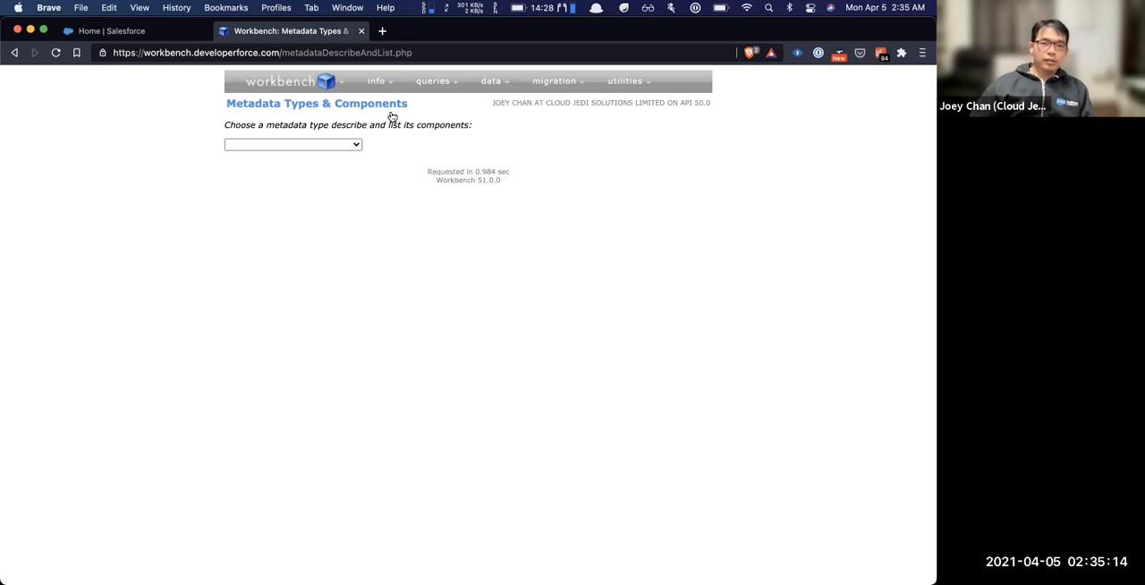
# Switch to the Salesforce org and open Process Builder by searching the Organizer links for "process b"
pyautogui.click(152, 32)
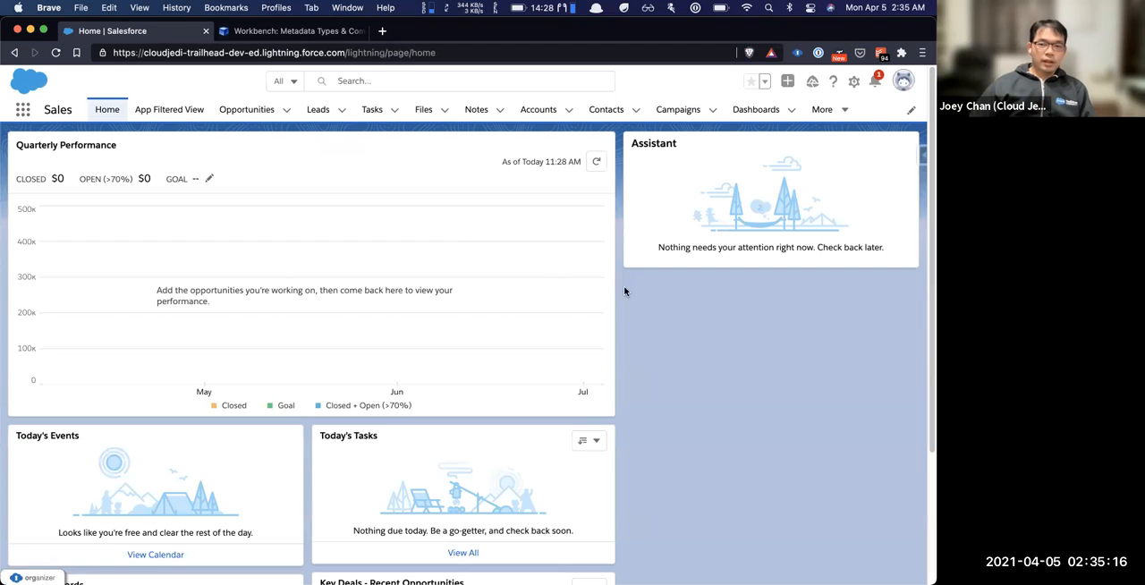
pyautogui.press('super+shift+l')
pyautogui.write('proc')
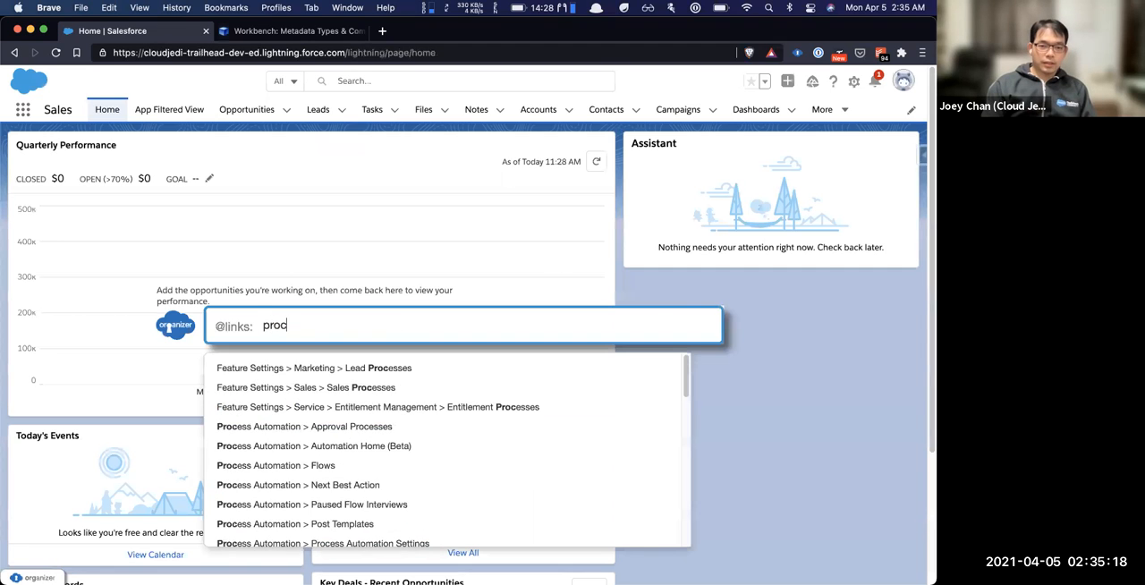
pyautogui.write('ess b')
pyautogui.press('Down')
pyautogui.press('Down')
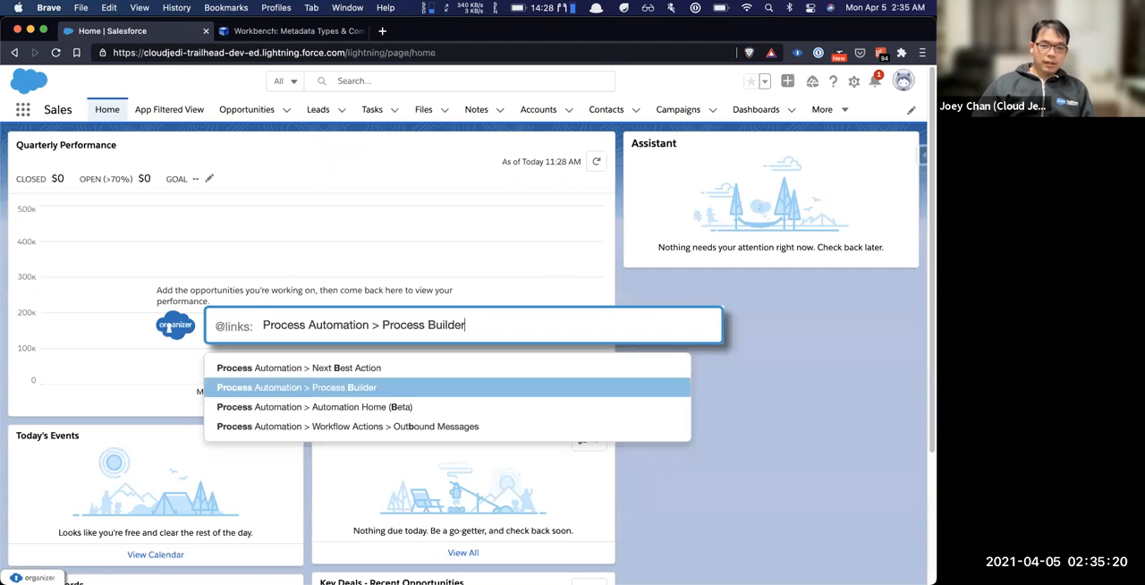
pyautogui.press('Return')
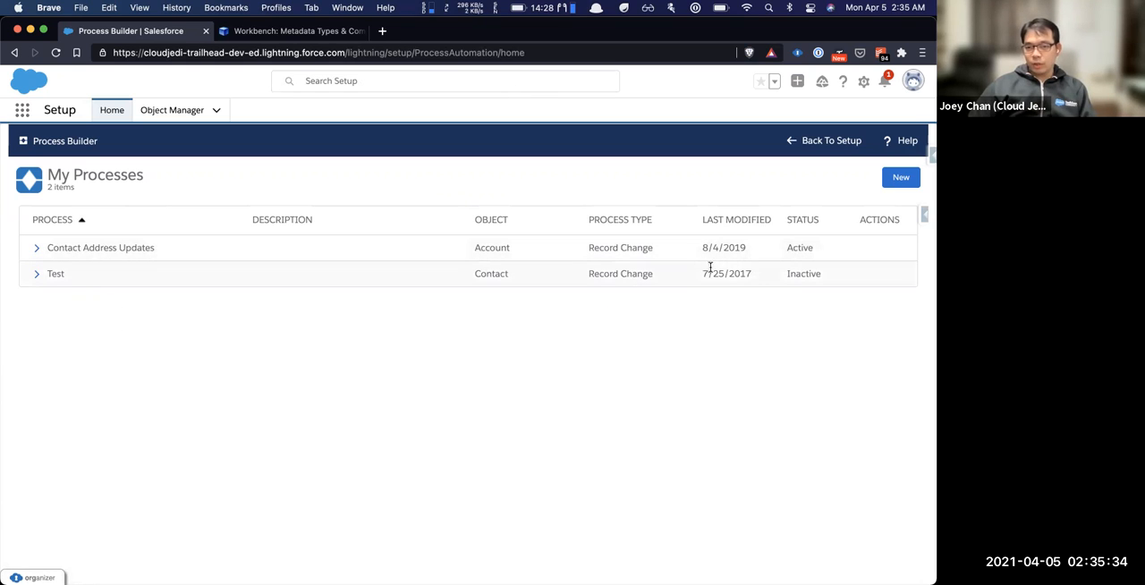
# Open Version 2 of the Contact Address Updates process, view its properties including the API name, and close them
pyautogui.click(33, 250)
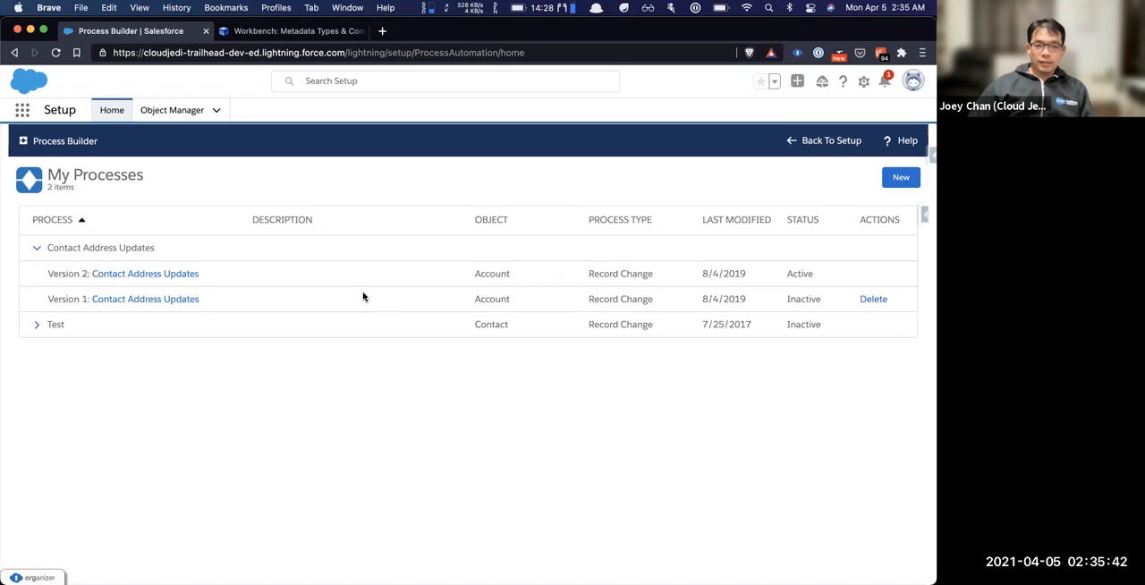
pyautogui.click(140, 273)
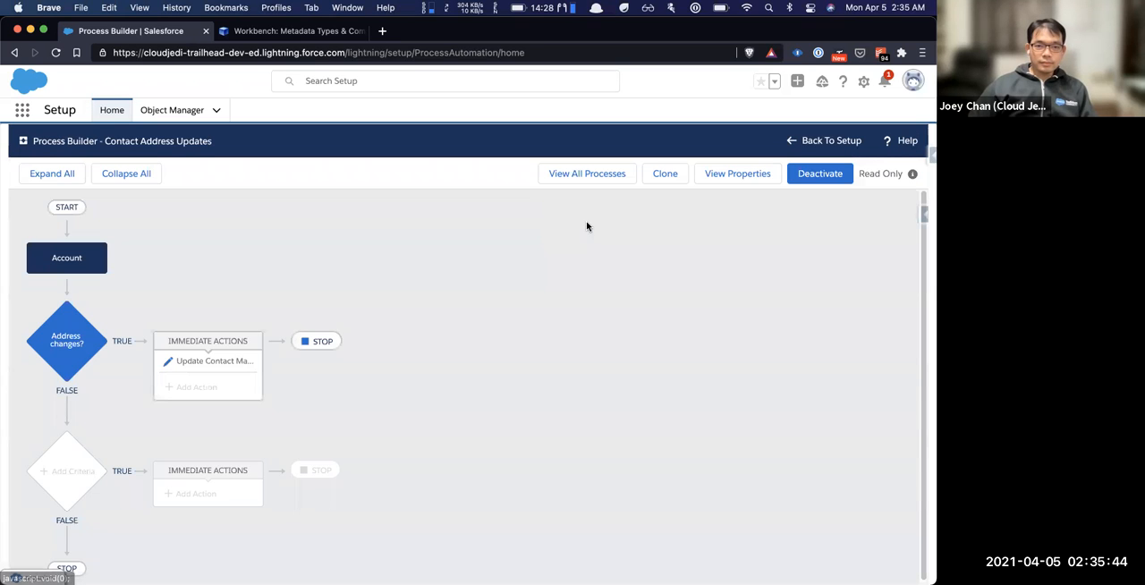
pyautogui.click(730, 172)
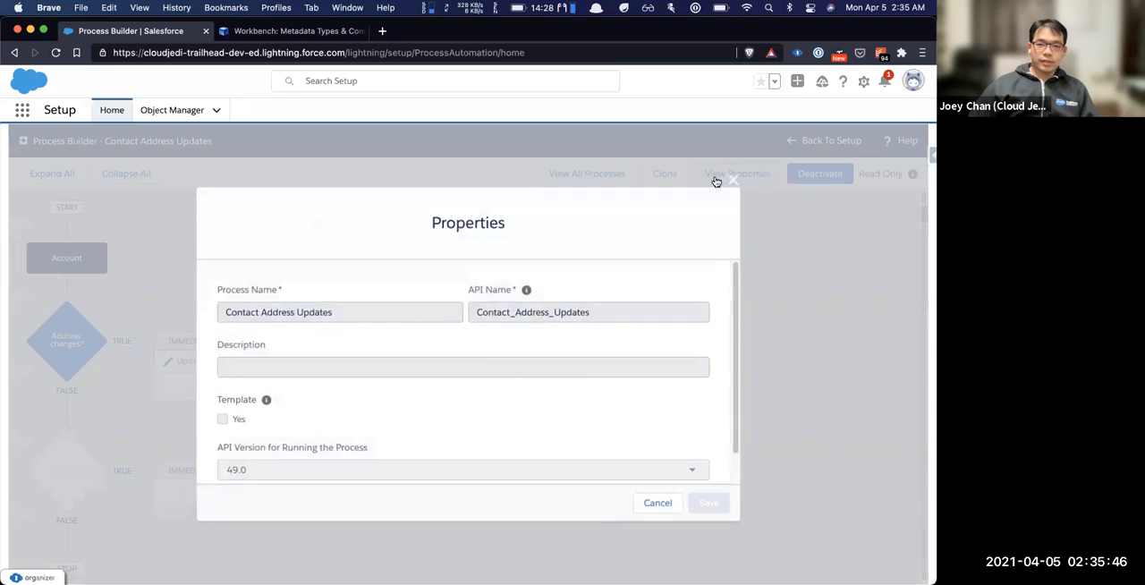
pyautogui.scroll(-1, 599, 358)
pyautogui.scroll(1, 621, 373)
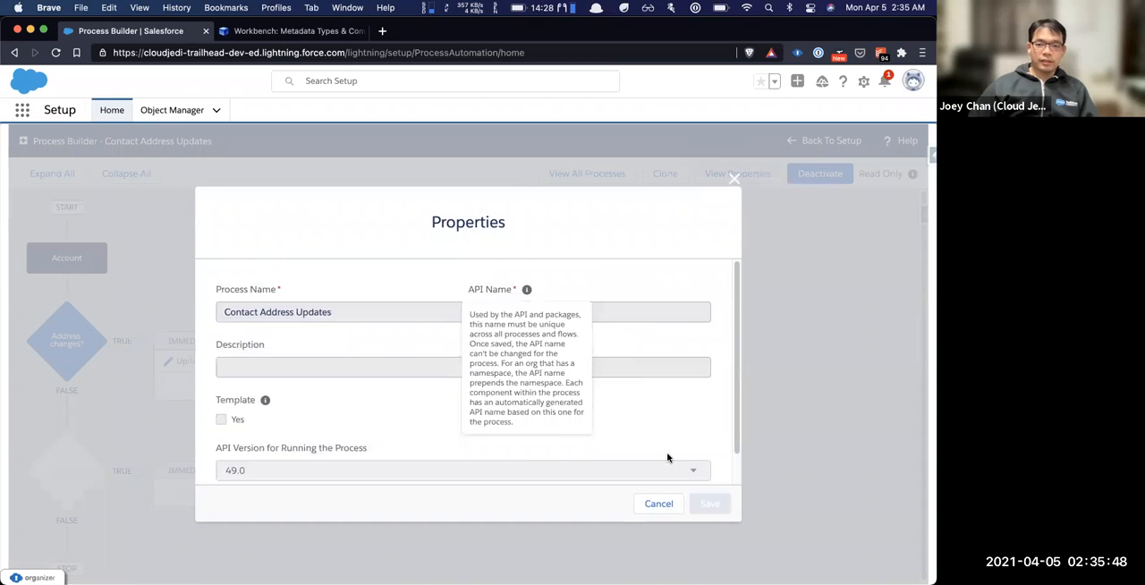
pyautogui.click(658, 505)
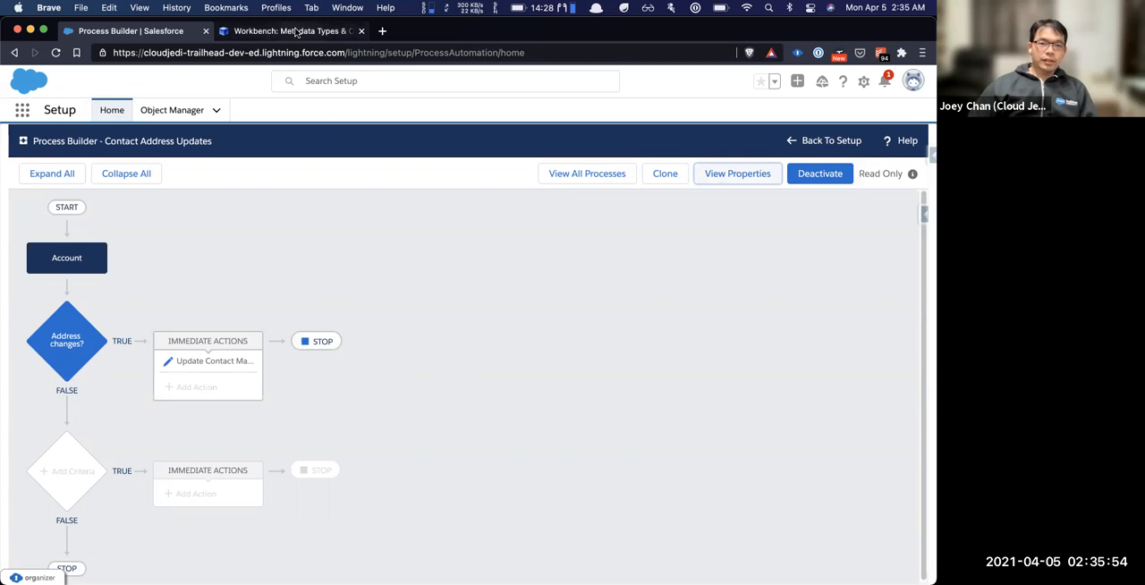
# Switch to Workbench and choose FlowDefinition as the metadata type to describe and list
pyautogui.click(296, 33)
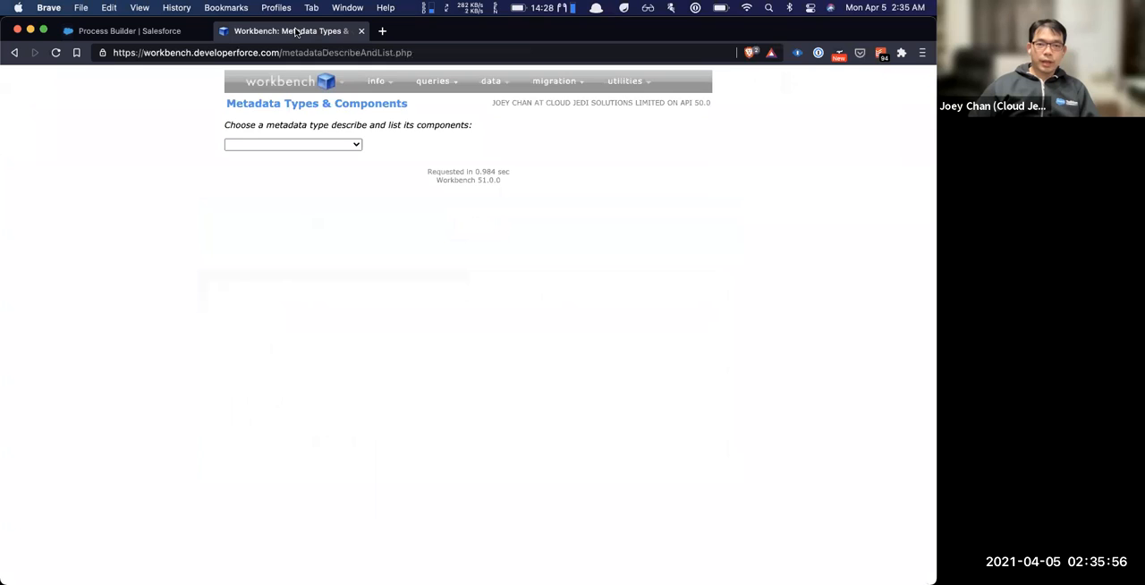
pyautogui.click(289, 146)
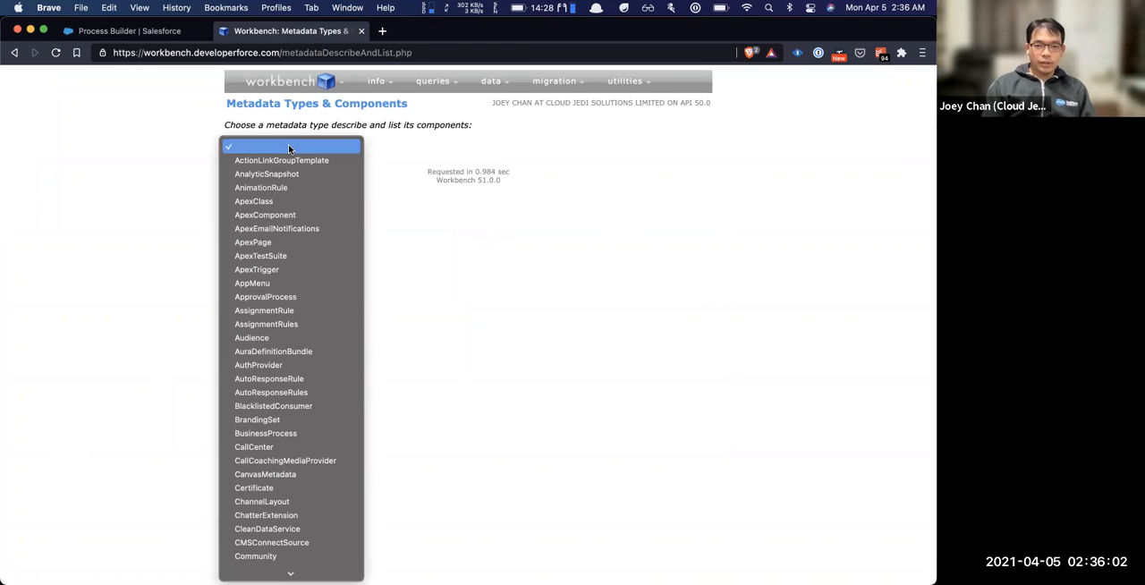
pyautogui.write('flow')
pyautogui.press('Down')
pyautogui.press('Down')
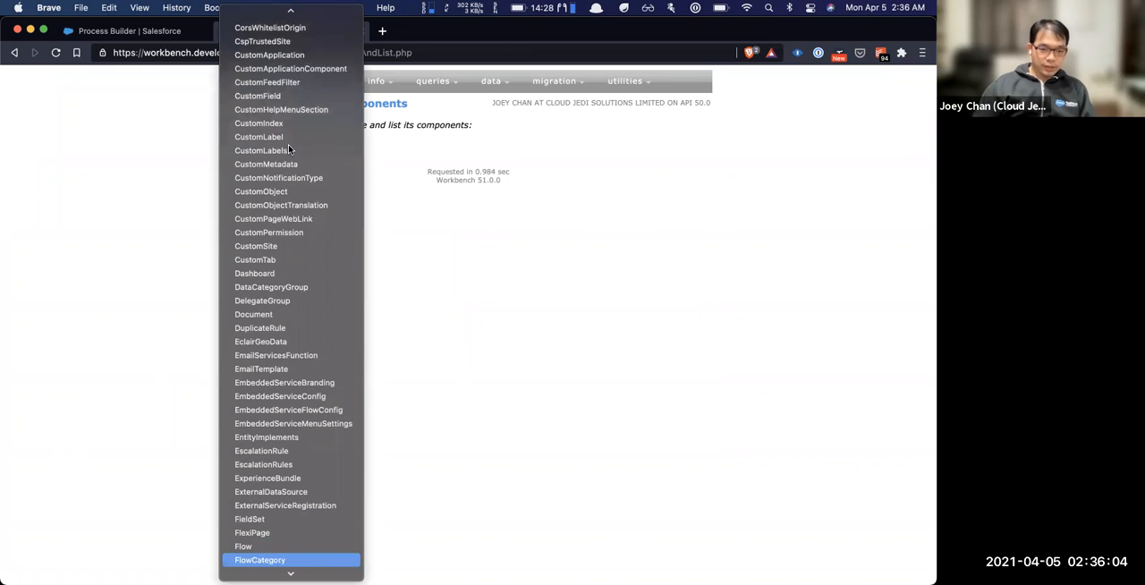
pyautogui.press('Return')
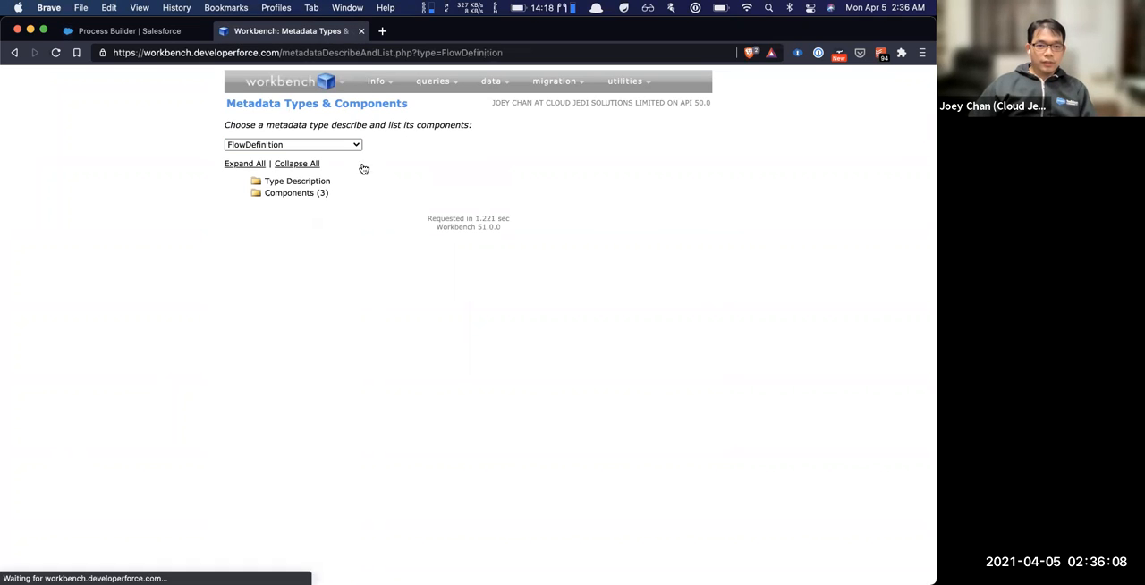
# Expand the FlowDefinition components in Workbench, examine the details of Contact_Address_Updates, and collapse that entry
pyautogui.hotkey('ctrl', 'shift', 'Tab')
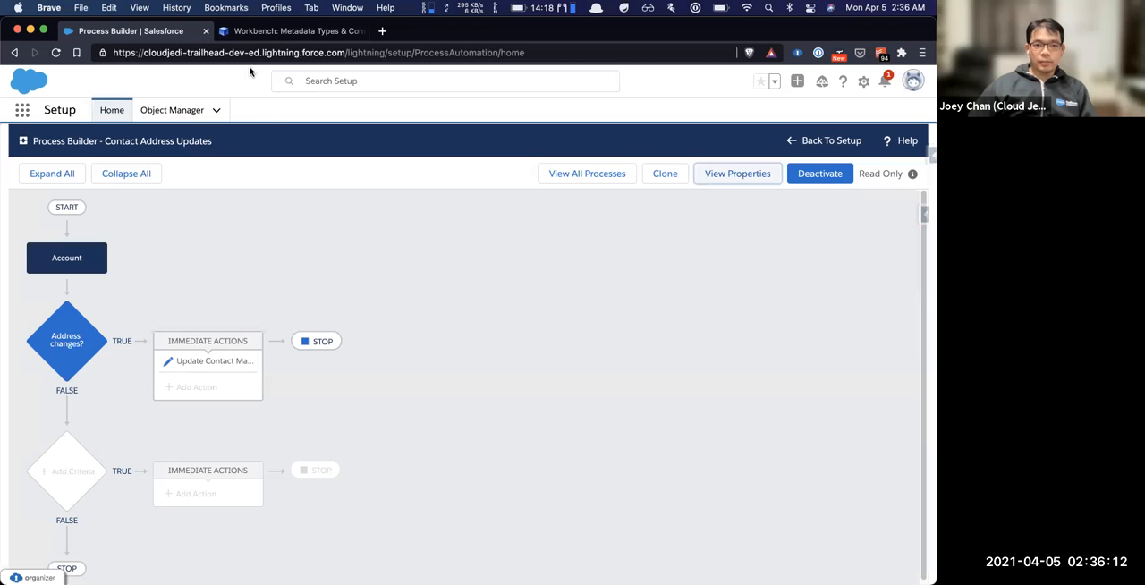
pyautogui.click(282, 32)
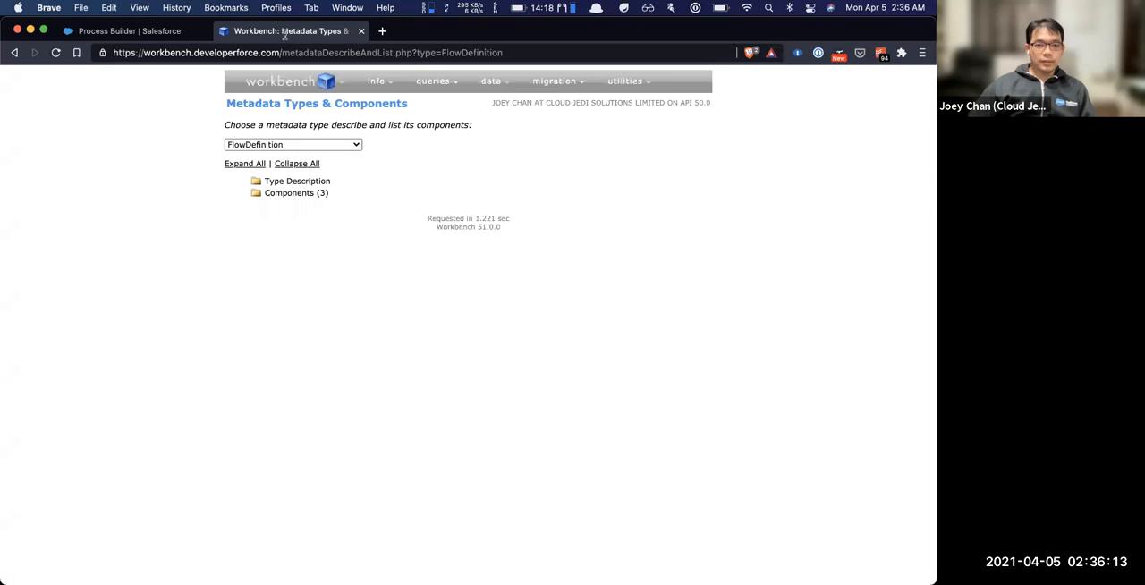
pyautogui.click(300, 197)
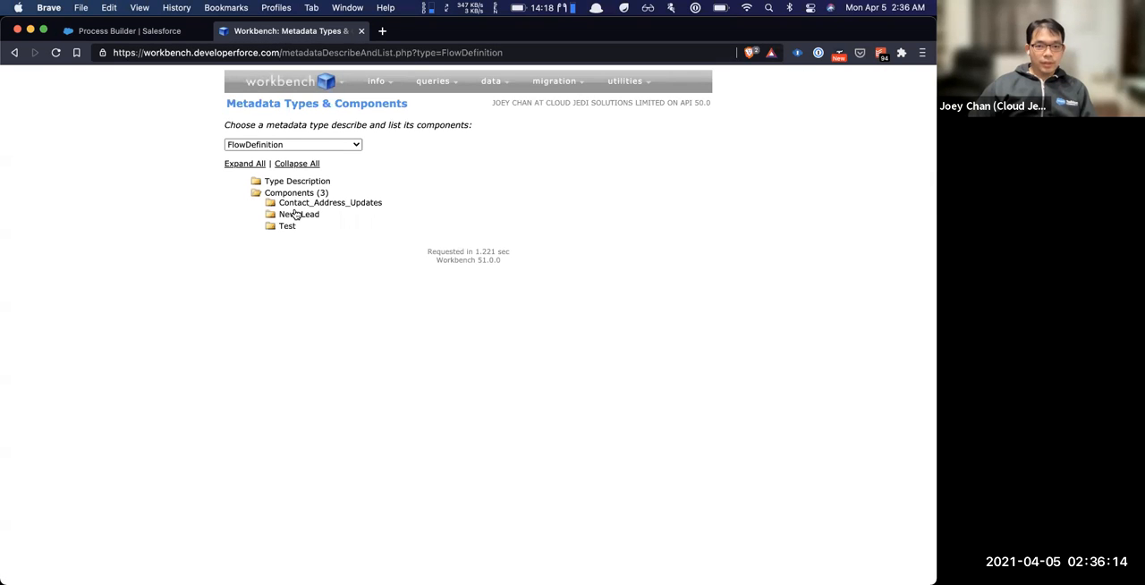
pyautogui.click(354, 203)
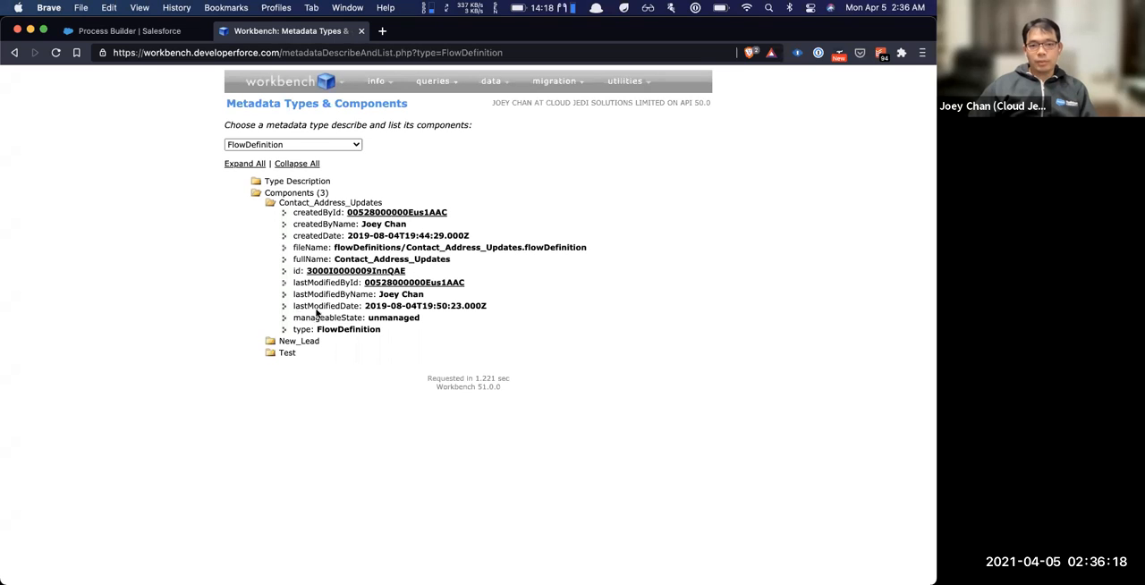
pyautogui.moveTo(395, 284)
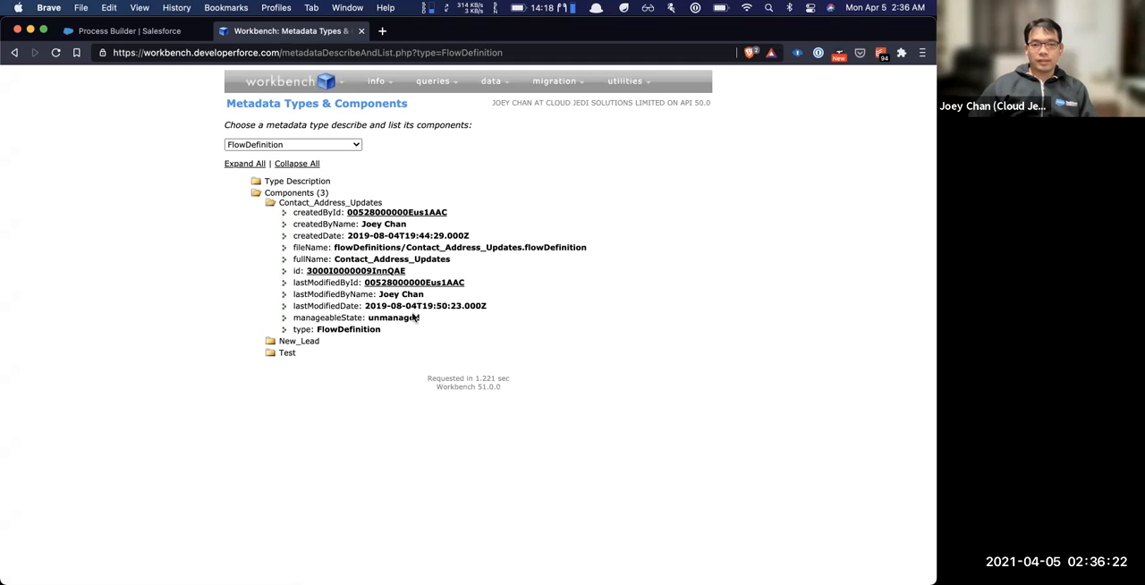
pyautogui.click(301, 201)
# Switch to the Salesforce org and view the list of all processes in Process Builder
pyautogui.click(150, 28)
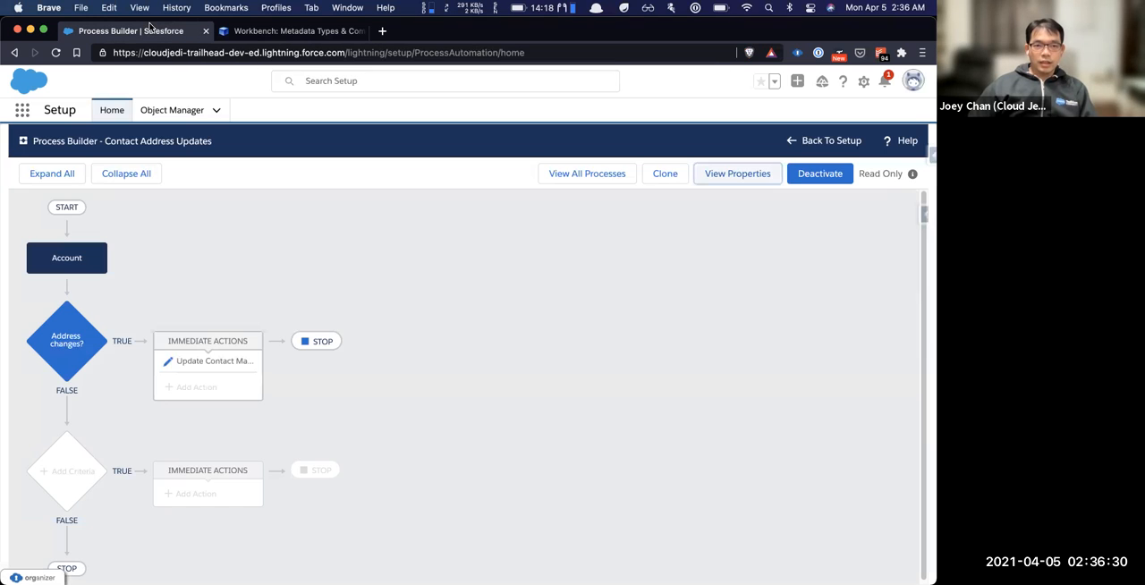
pyautogui.click(579, 172)
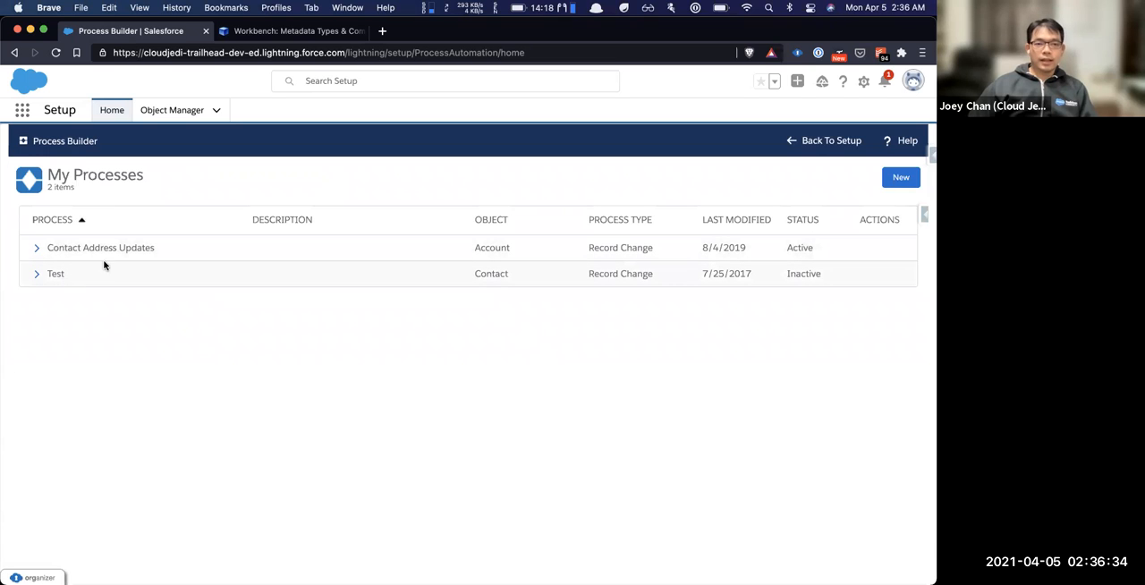
pyautogui.click(300, 31)
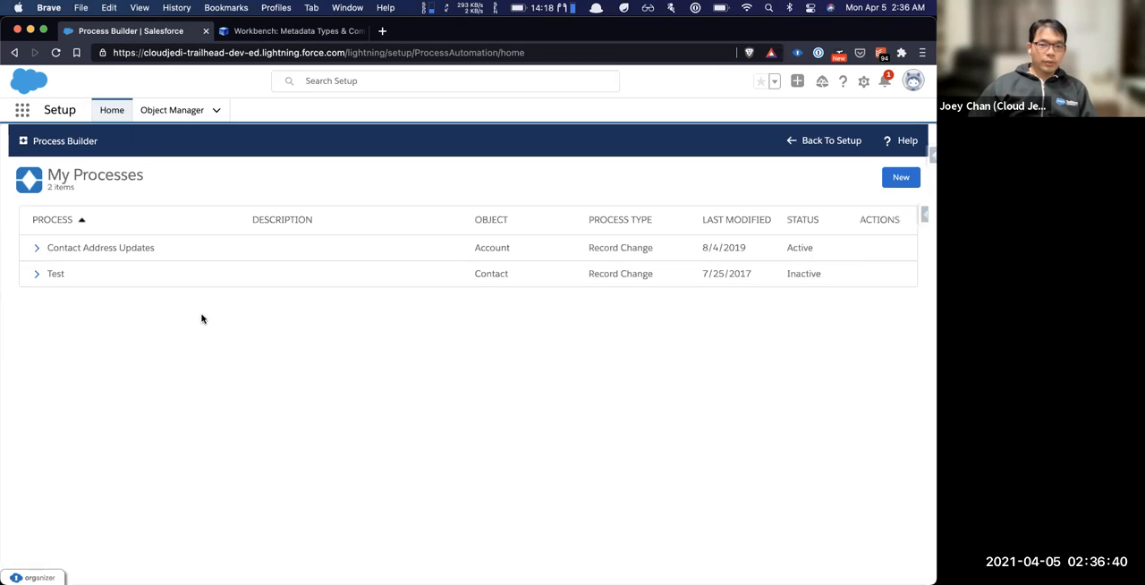
# Search the Organizer links for "flow" and open the Process Automation > Flows page
pyautogui.hotkey('alt', 'shift', 'o')
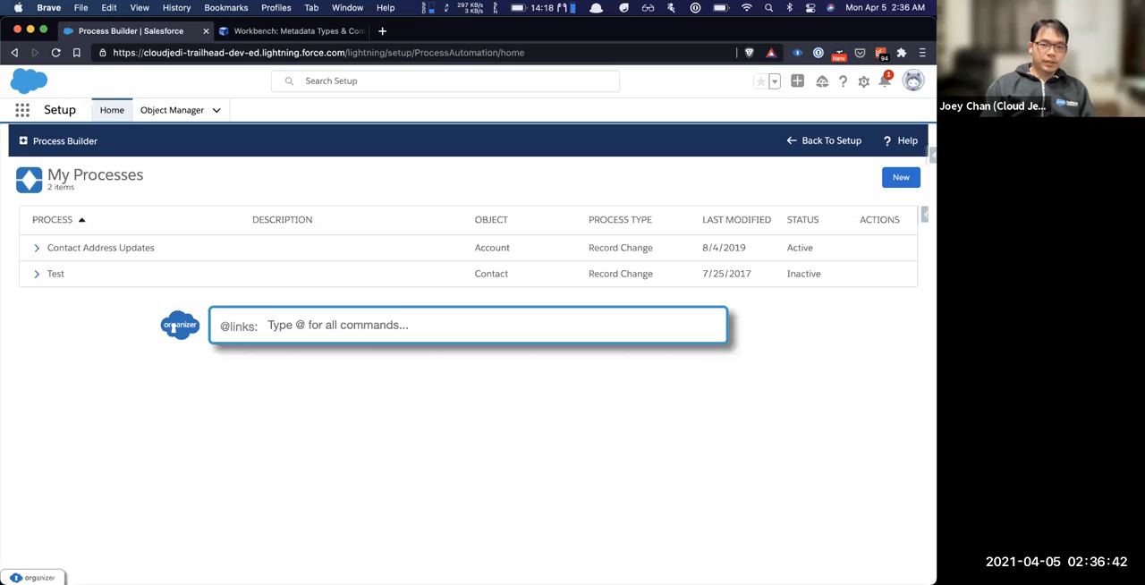
pyautogui.write('flow')
pyautogui.press('Down')
pyautogui.press('Down')
pyautogui.press('Down')
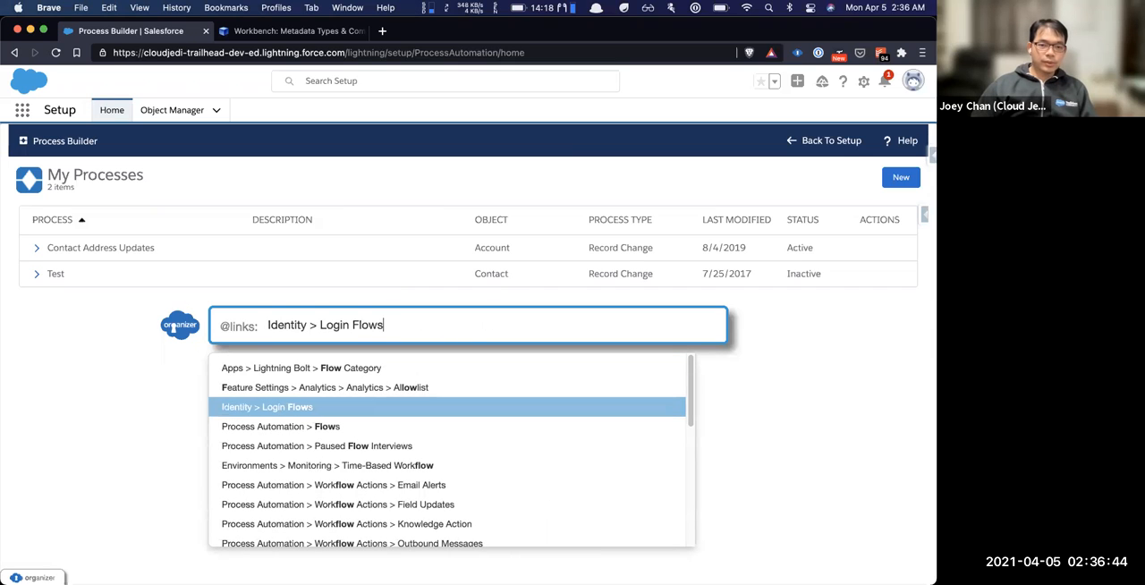
pyautogui.press('Return')
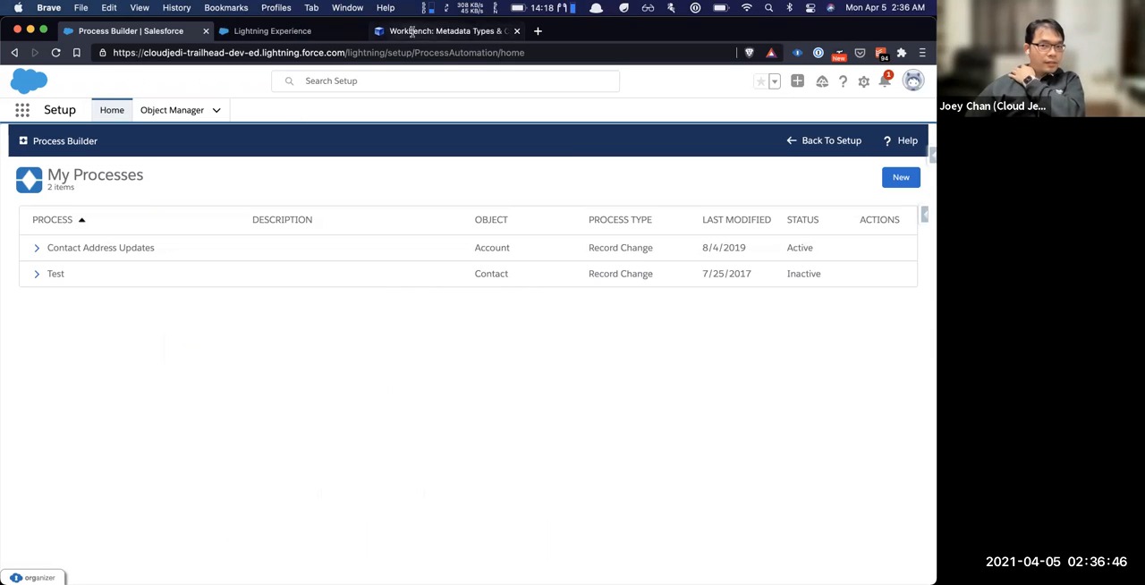
pyautogui.click(333, 38)
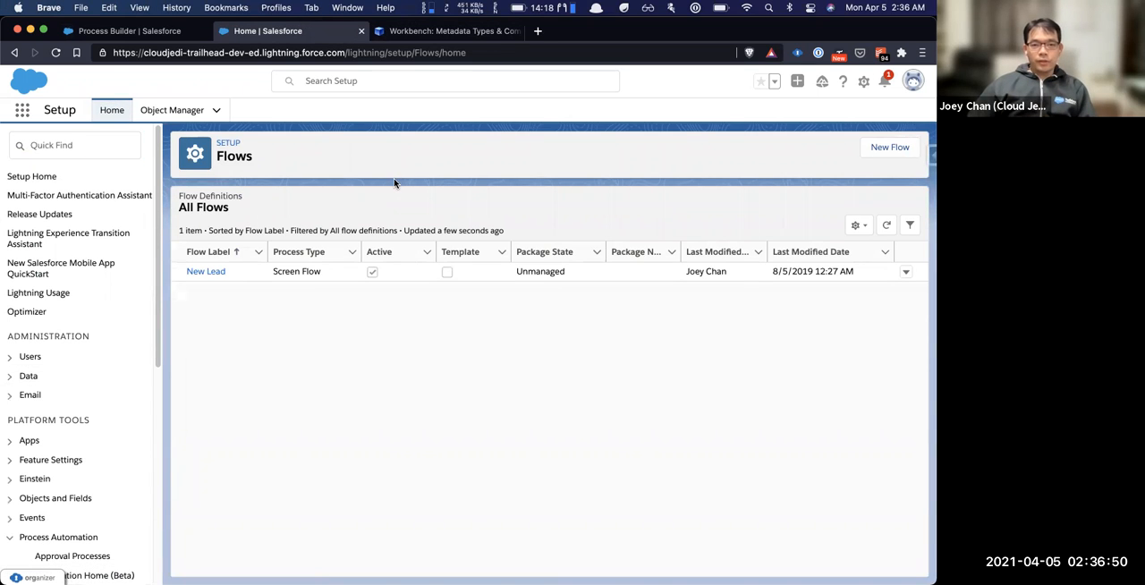
# Compare the org's flow list with Workbench's FlowDefinition components, and open the New Lead flow in Flow Builder, placing its browser tab before Workbench
pyautogui.click(141, 30)
pyautogui.click(237, 30)
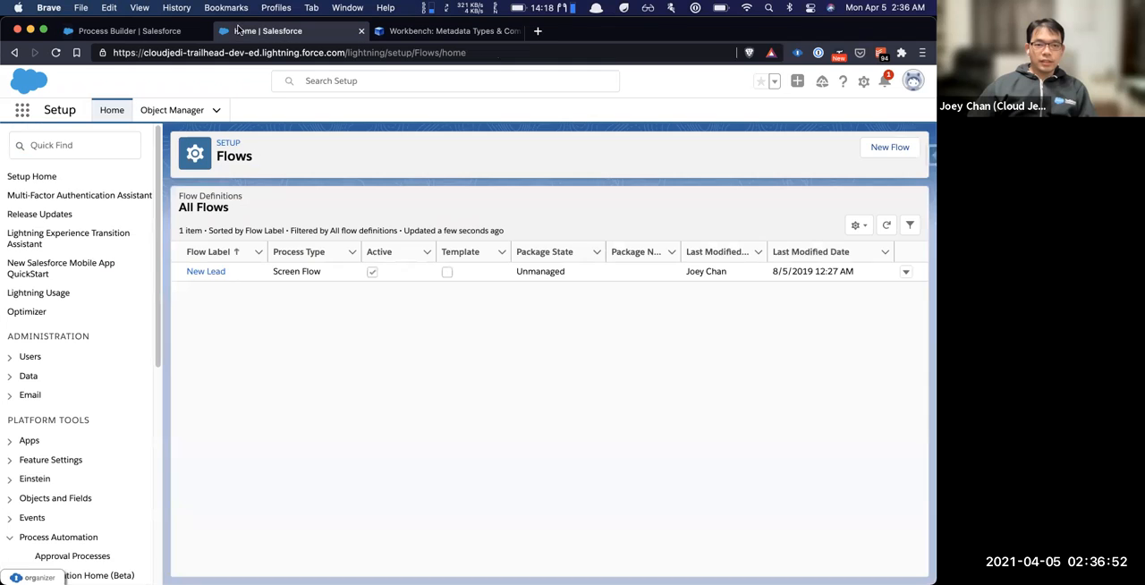
pyautogui.click(474, 34)
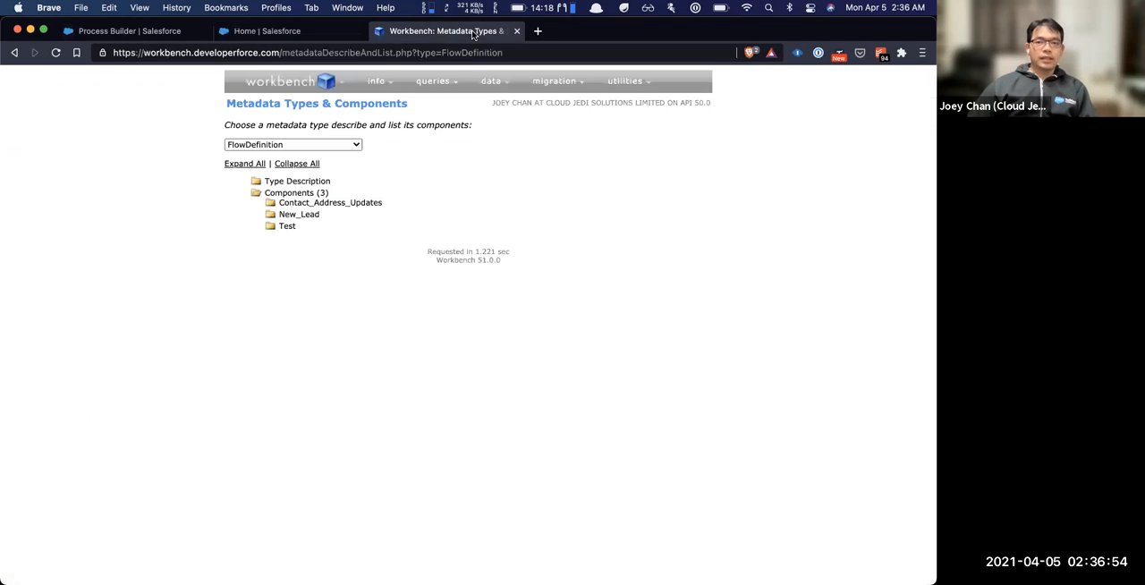
pyautogui.click(406, 36)
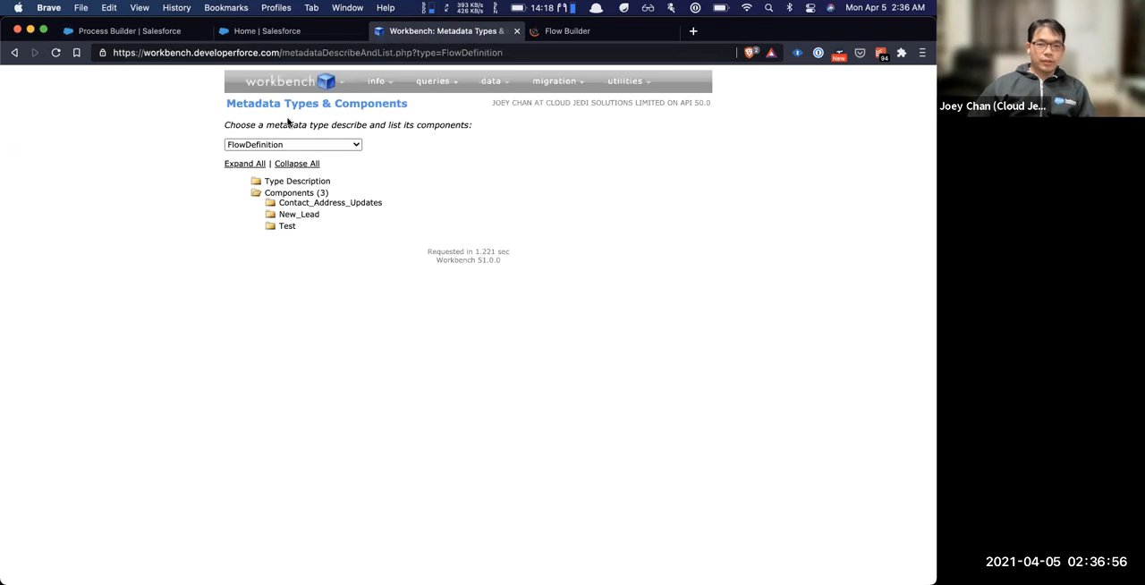
pyautogui.moveTo(578, 30); pyautogui.dragTo(398, 32)
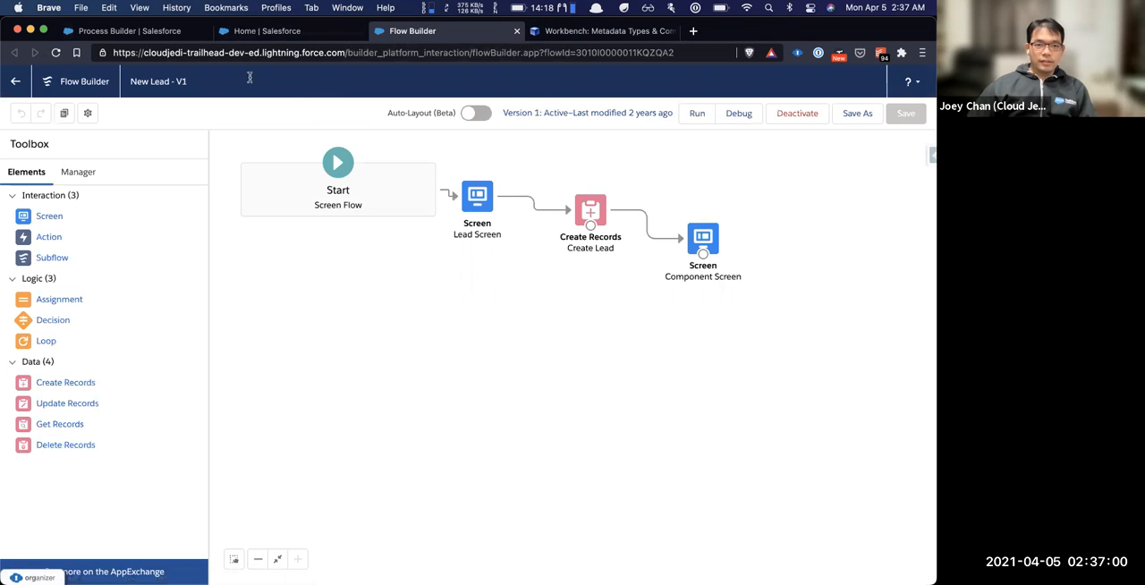
# Switch to Workbench, choose the ApexClass metadata type, and expand its components to show the AccountController details
pyautogui.click(558, 32)
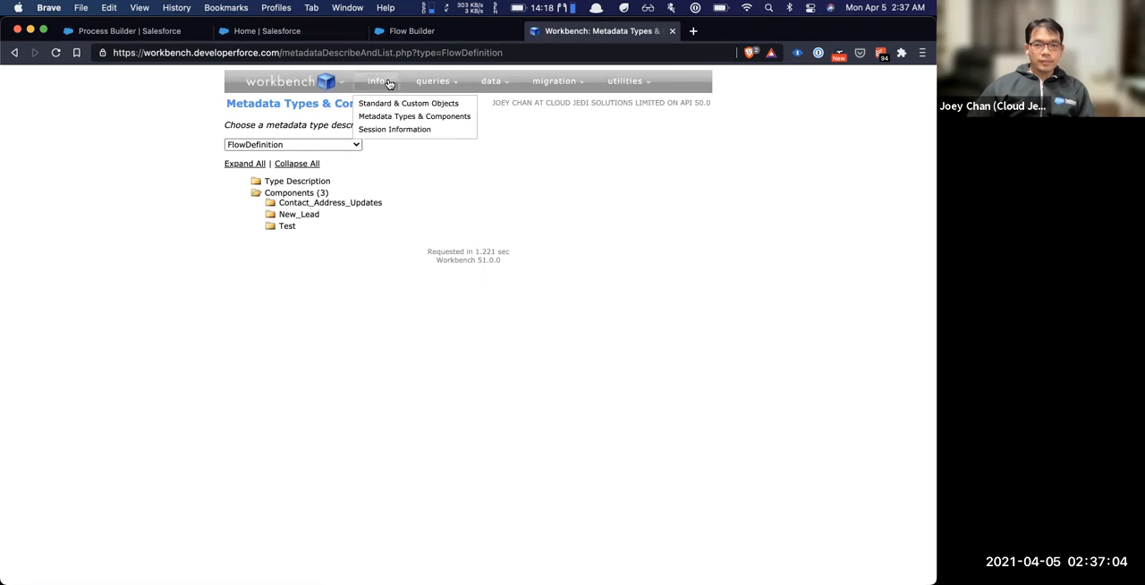
pyautogui.click(292, 145)
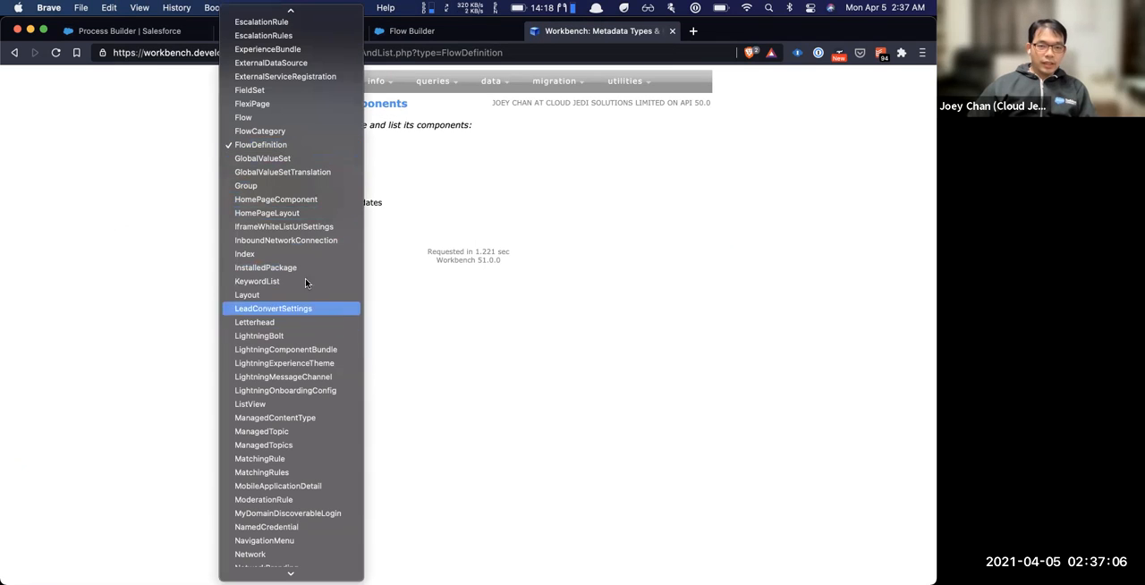
pyautogui.scroll(5, 313, 403)
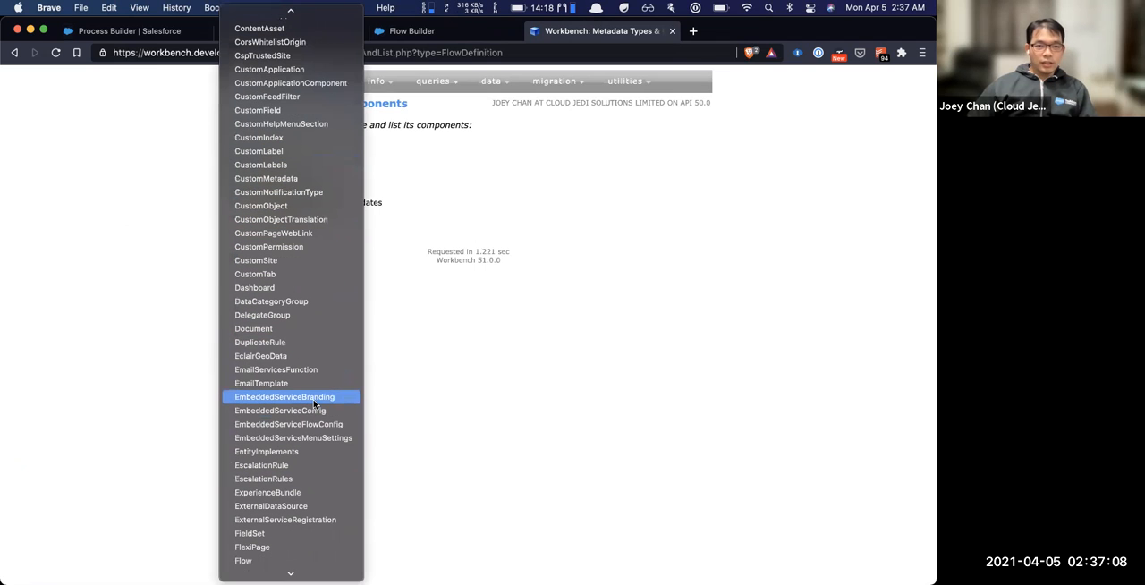
pyautogui.scroll(1, 254, 353)
pyautogui.scroll(6, 254, 353)
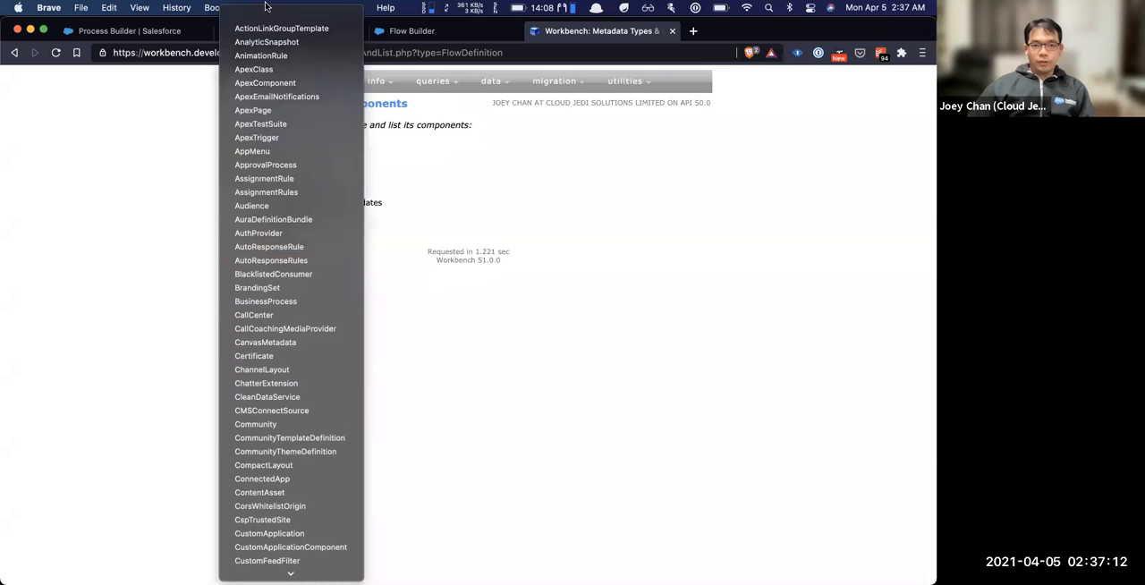
pyautogui.click(269, 69)
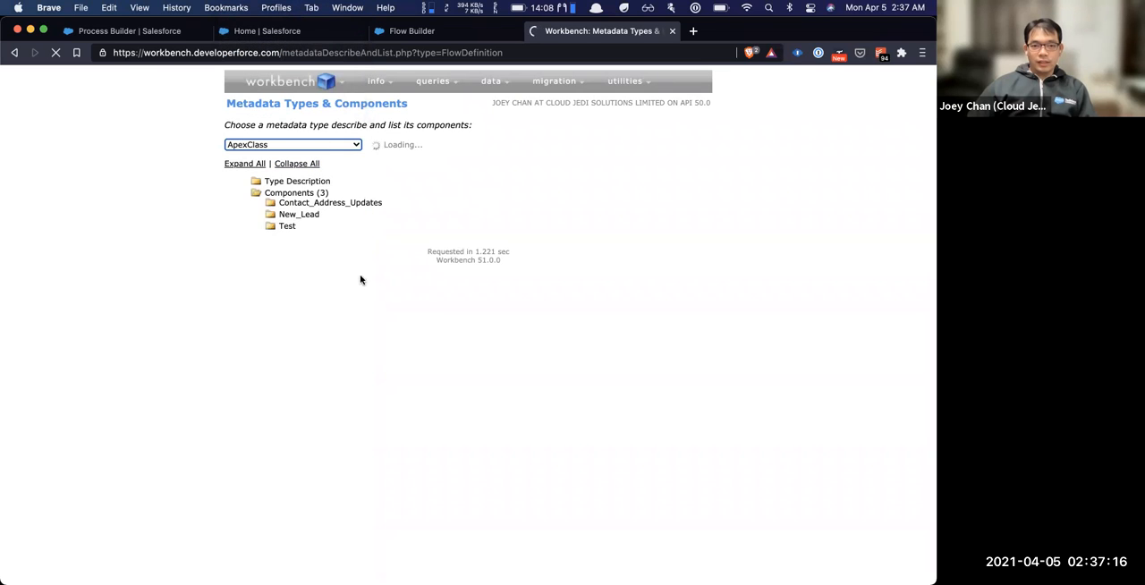
pyautogui.click(271, 193)
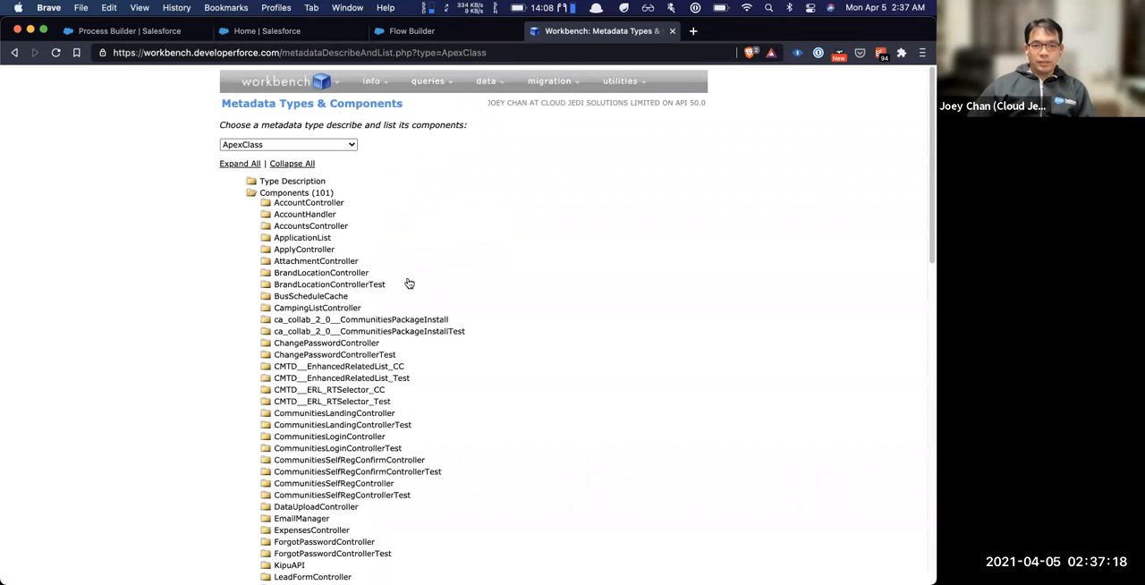
pyautogui.click(325, 204)
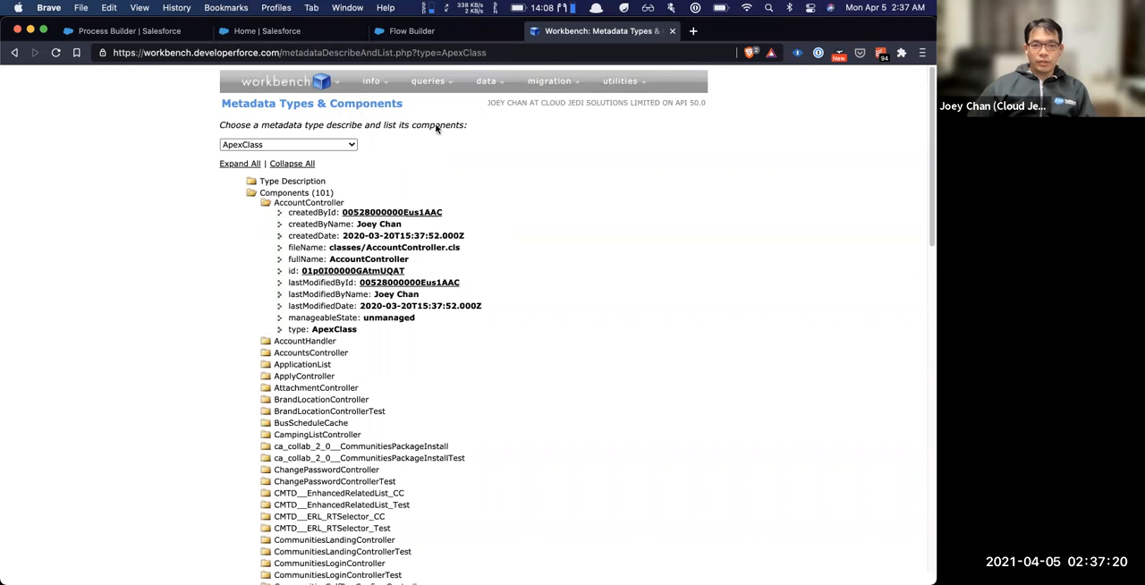
# Open the Session Information page and look through the connection, user, organization and metadata details
pyautogui.moveTo(371, 81)
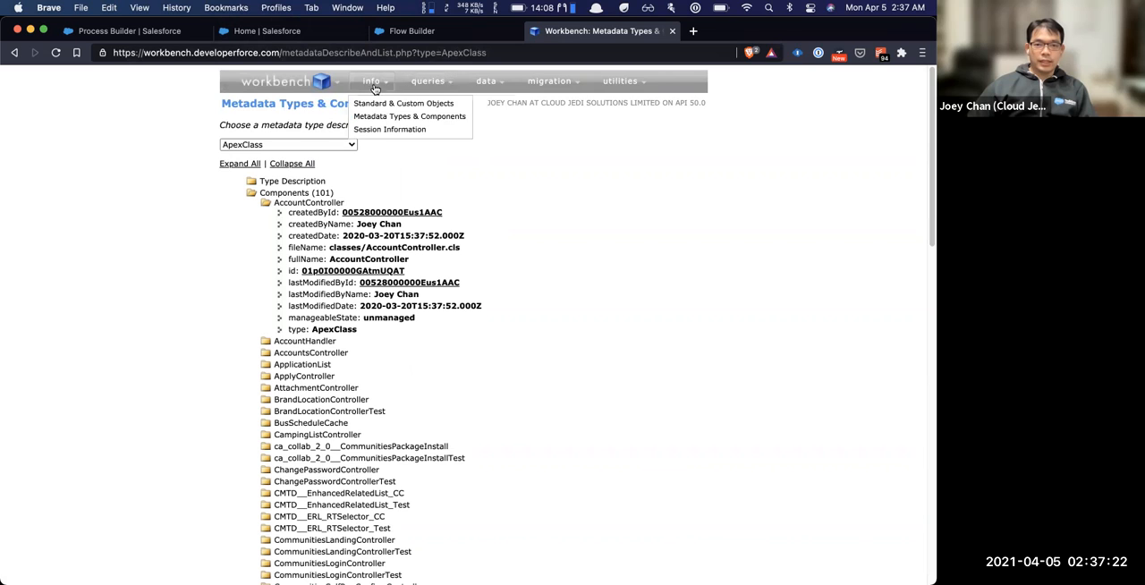
pyautogui.click(380, 130)
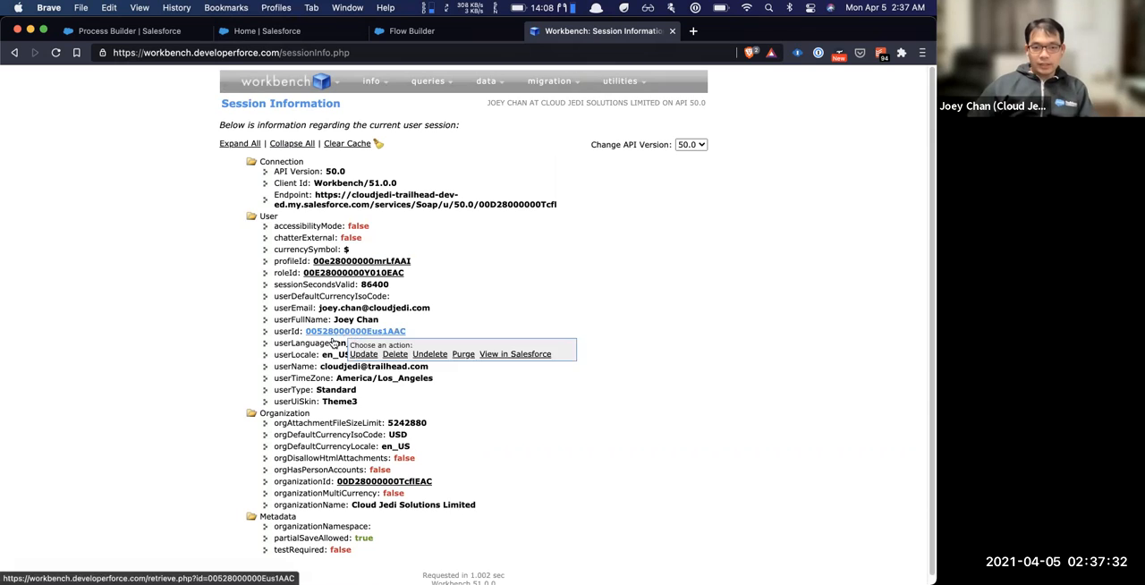
pyautogui.moveTo(358, 334)
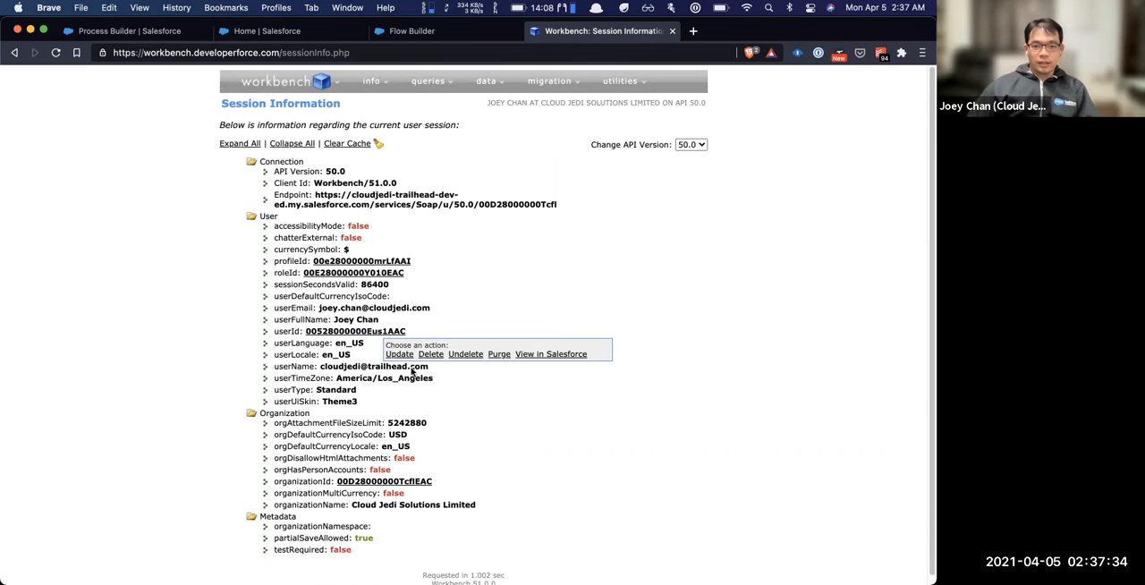
pyautogui.scroll(-1, 412, 371)
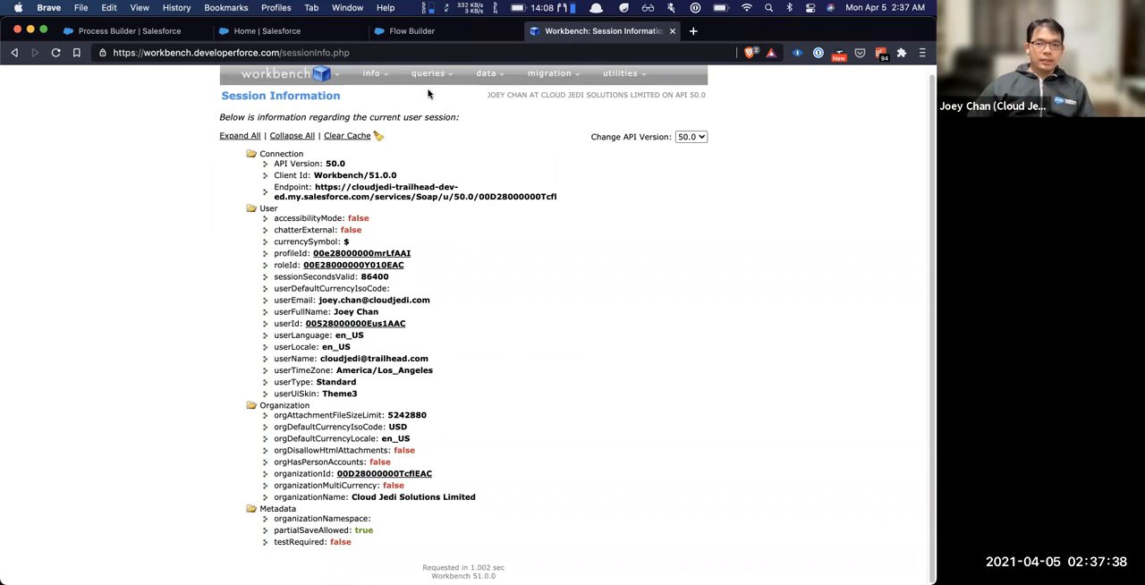
# Open the SOQL Query page in Workbench
pyautogui.moveTo(436, 76)
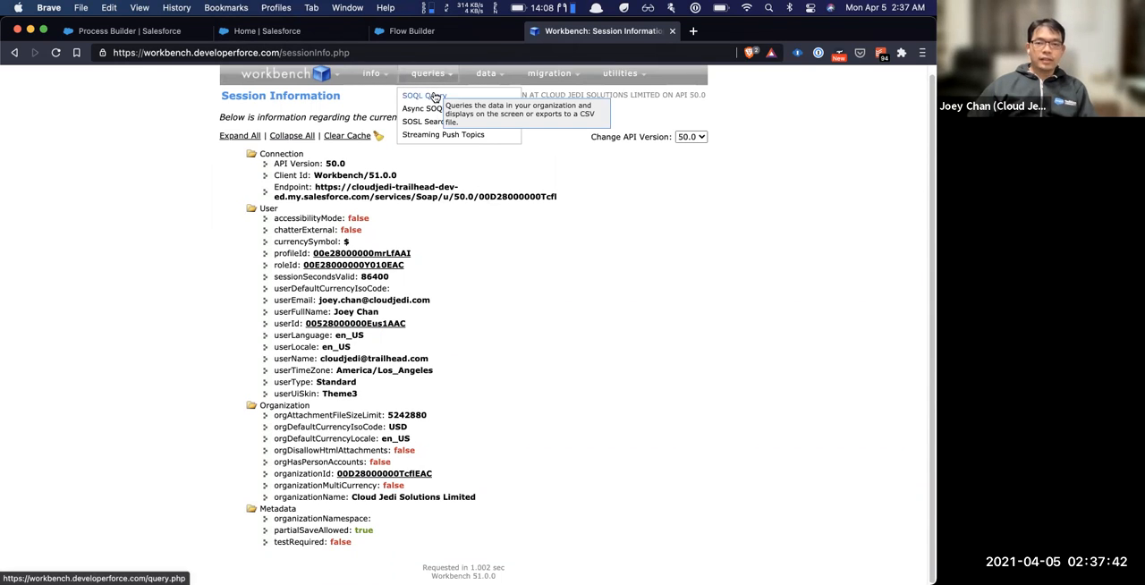
pyautogui.click(436, 97)
pyautogui.moveTo(375, 83)
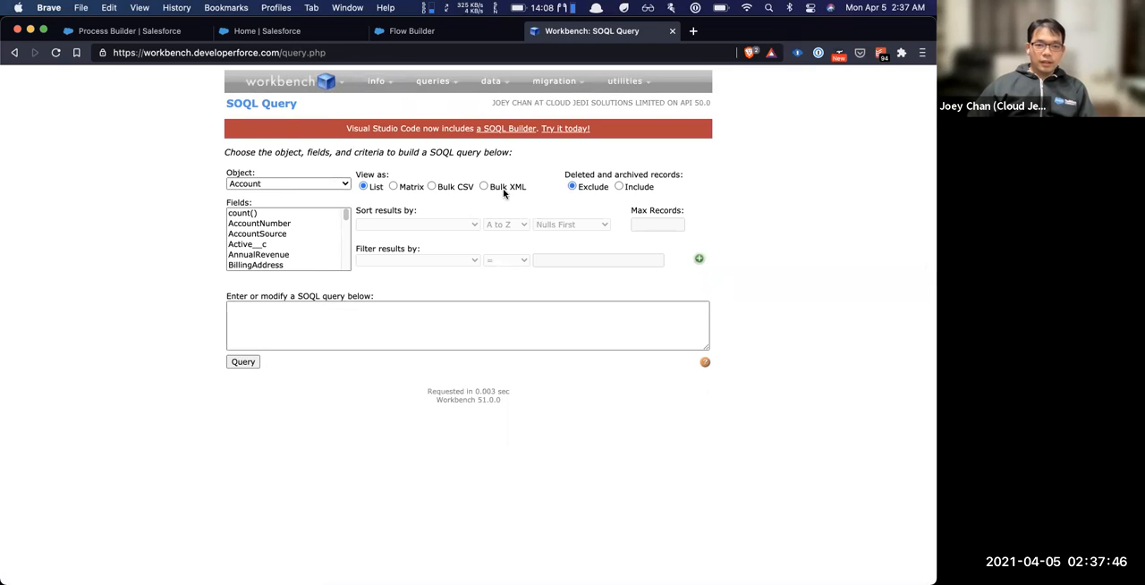
# Add Active__c, BillingCountry, BillingLongitude, BillingState, ChannelProgramLevelName, CreatedDate and Data_Quality_Score__c to the Account query's fields
pyautogui.scroll(-1, 289, 256)
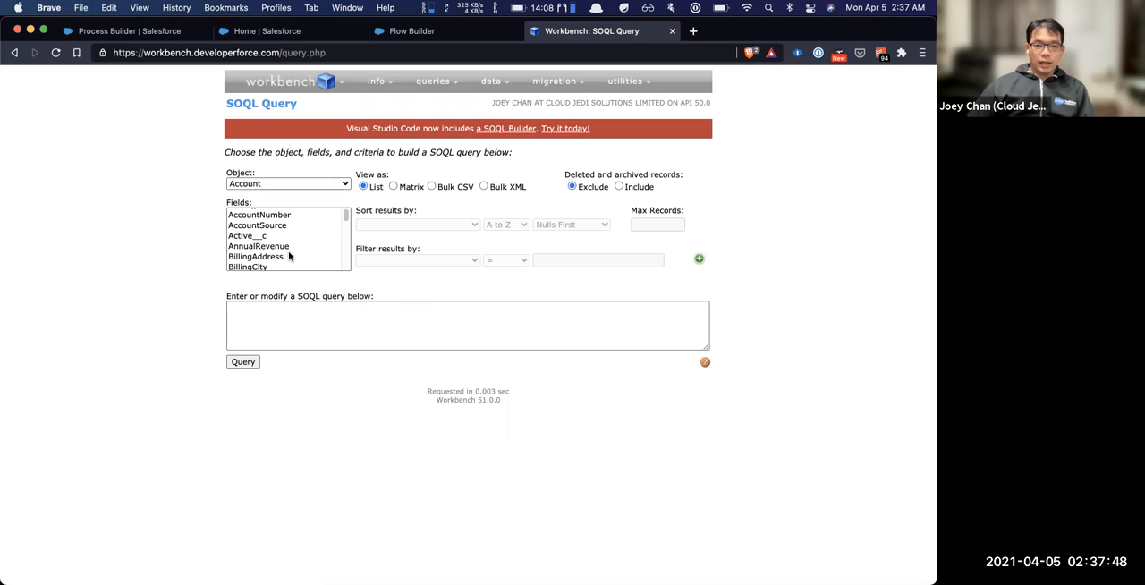
pyautogui.click(291, 234)
pyautogui.scroll(-2, 284, 252)
pyautogui.keyDown('super'); pyautogui.click(281, 253); pyautogui.keyUp('super')
pyautogui.scroll(-2, 282, 255)
pyautogui.scroll(-1, 281, 257)
pyautogui.keyDown('super'); pyautogui.click(281, 258); pyautogui.keyUp('super')
pyautogui.scroll(-2, 281, 257)
pyautogui.keyDown('super'); pyautogui.click(281, 257); pyautogui.keyUp('super')
pyautogui.scroll(-2, 281, 258)
pyautogui.keyDown('super'); pyautogui.click(281, 258); pyautogui.keyUp('super')
pyautogui.scroll(-2, 281, 257)
pyautogui.keyDown('super'); pyautogui.click(281, 257); pyautogui.keyUp('super')
pyautogui.scroll(-2, 281, 257)
pyautogui.keyDown('super'); pyautogui.click(281, 259); pyautogui.keyUp('super')
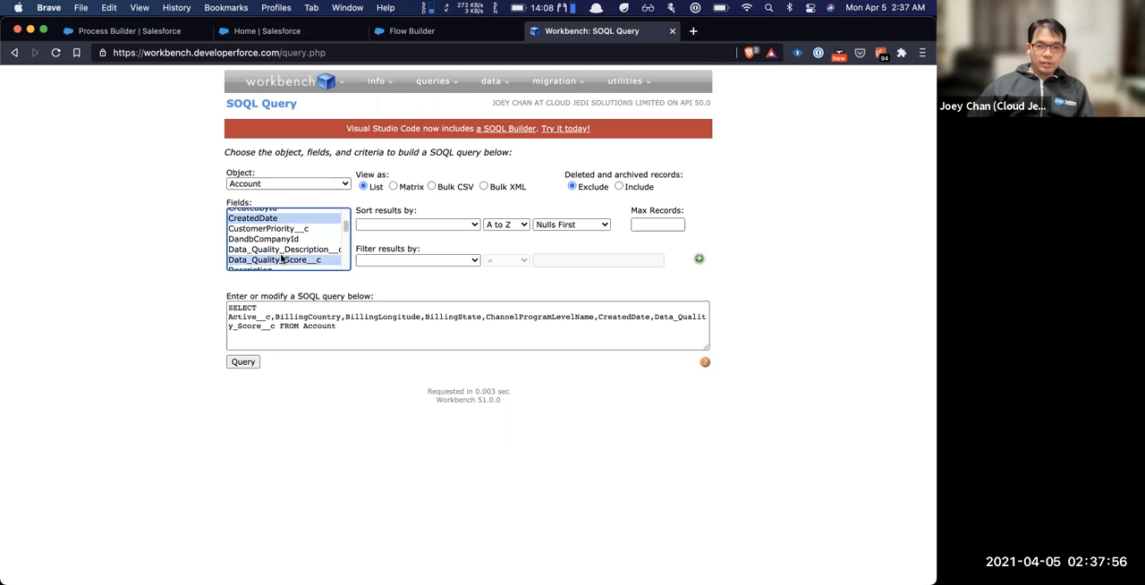
# Run the Account query with its current fields, and select every Account field except count() for a new query
pyautogui.click(242, 364)
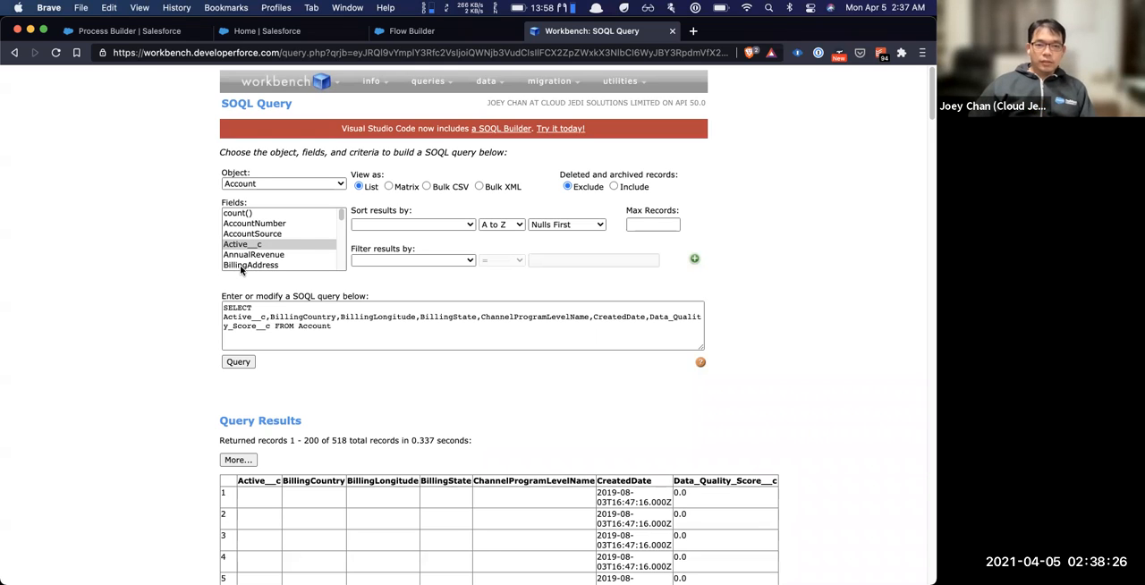
pyautogui.click(286, 235)
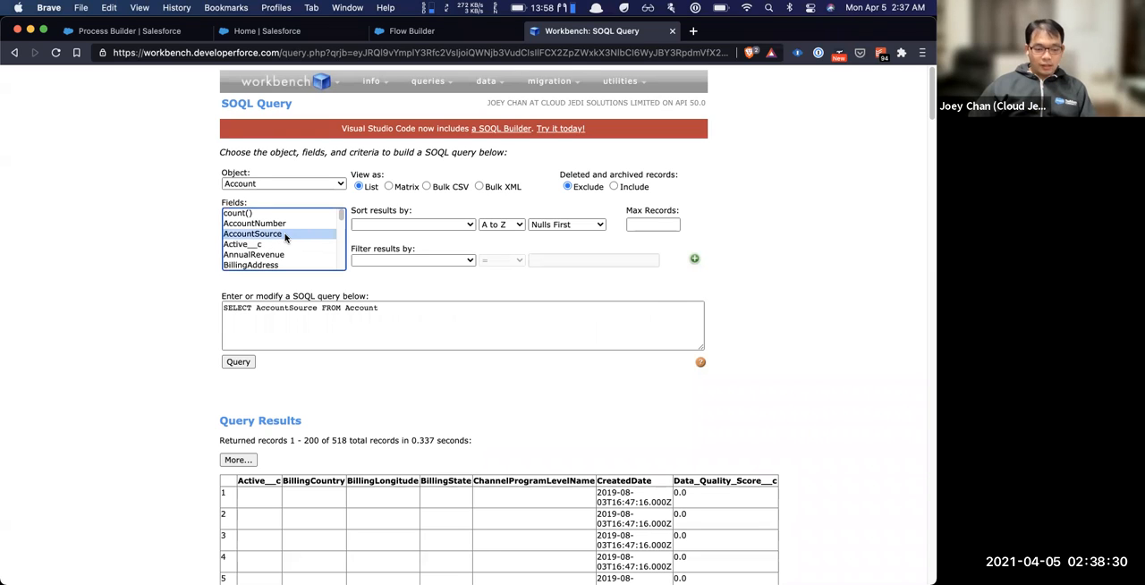
pyautogui.press('super+a')
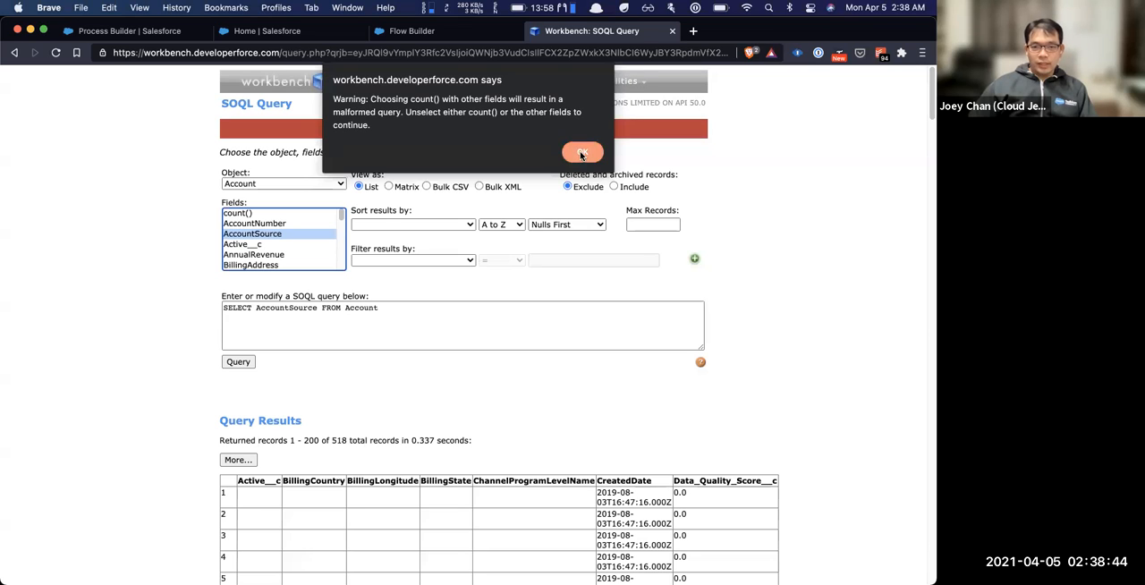
pyautogui.click(581, 154)
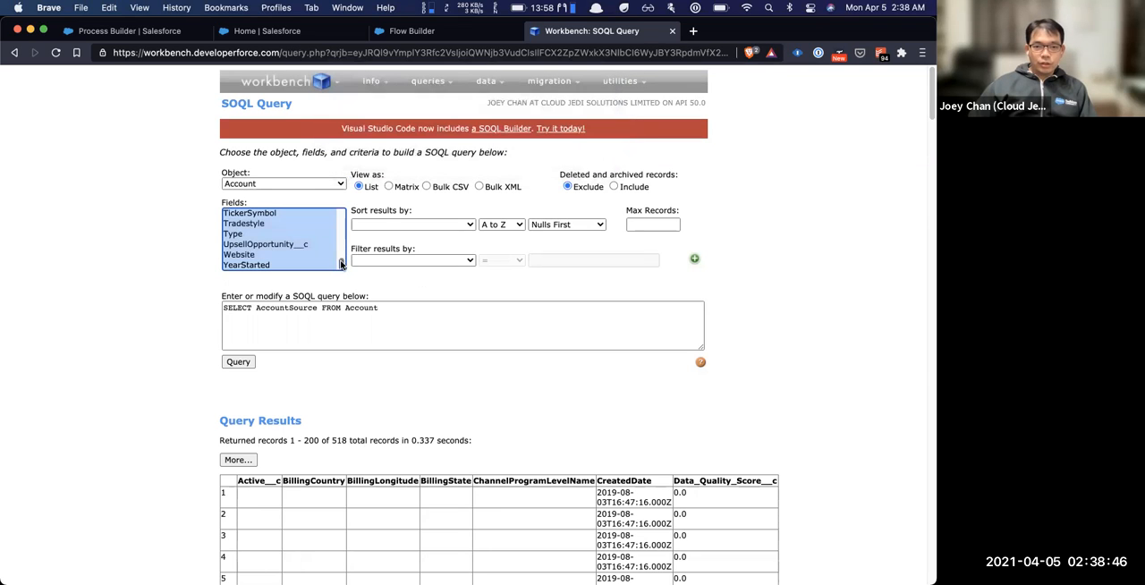
pyautogui.moveTo(341, 264); pyautogui.dragTo(339, 214)
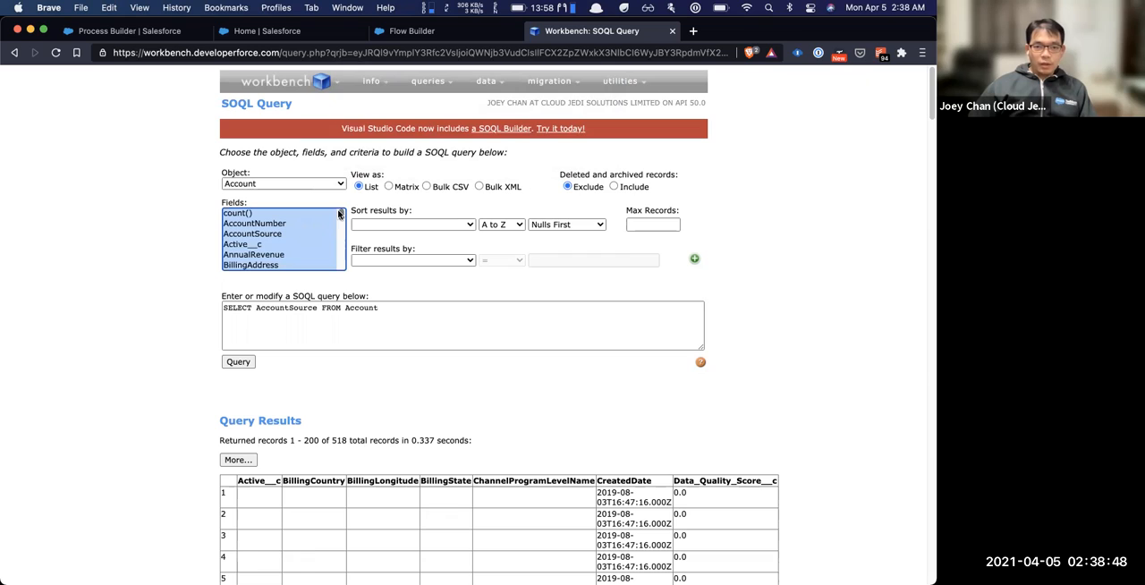
pyautogui.keyDown('super'); pyautogui.click(269, 215); pyautogui.keyUp('super')
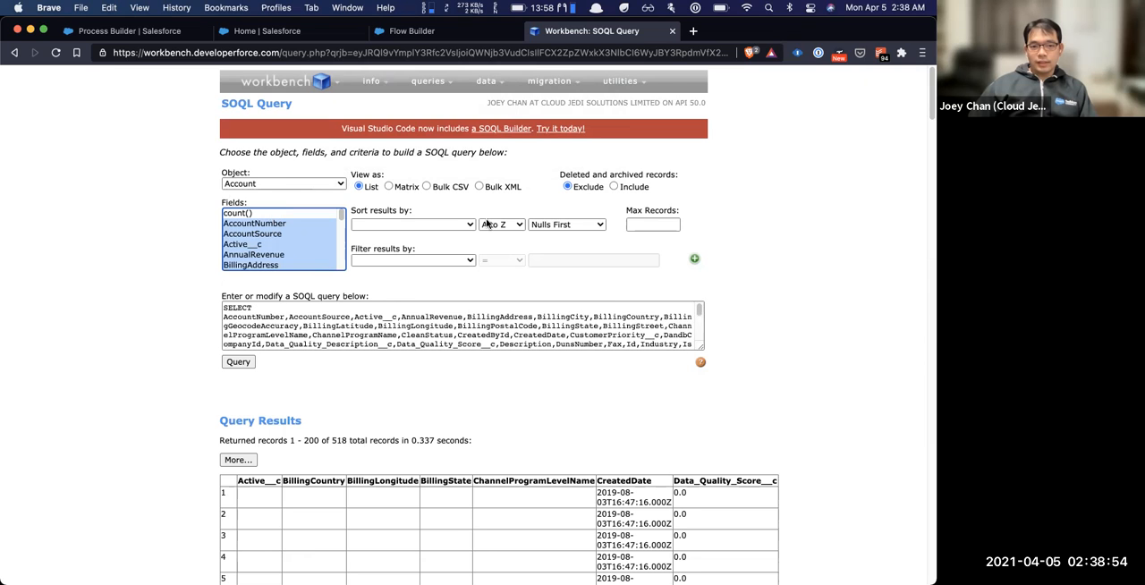
# Run the Account query with all fields and look across the columns of the returned records
pyautogui.moveTo(699, 313); pyautogui.dragTo(696, 340)
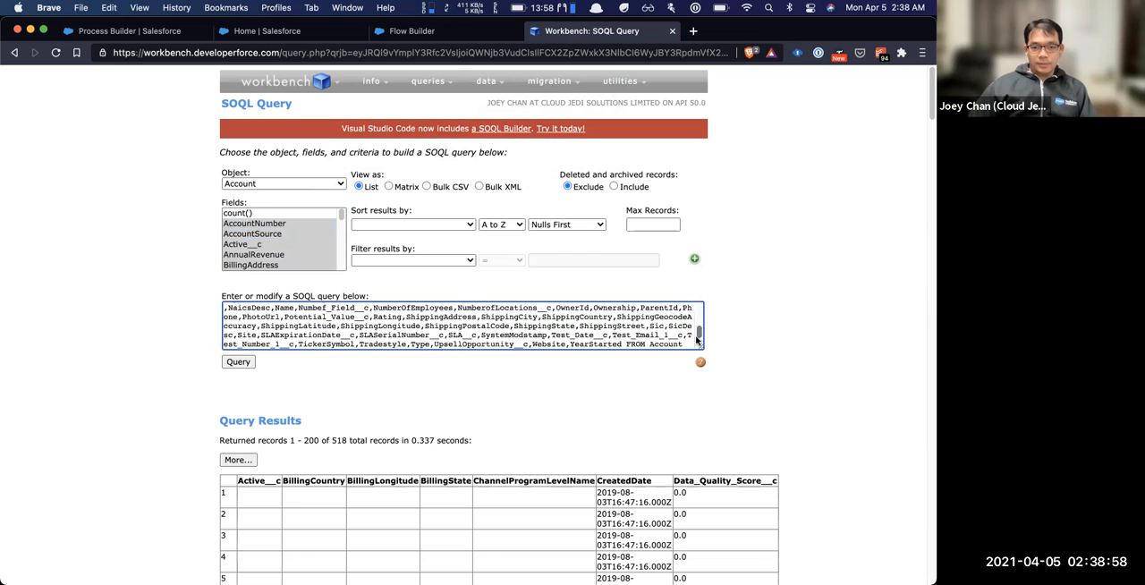
pyautogui.click(240, 363)
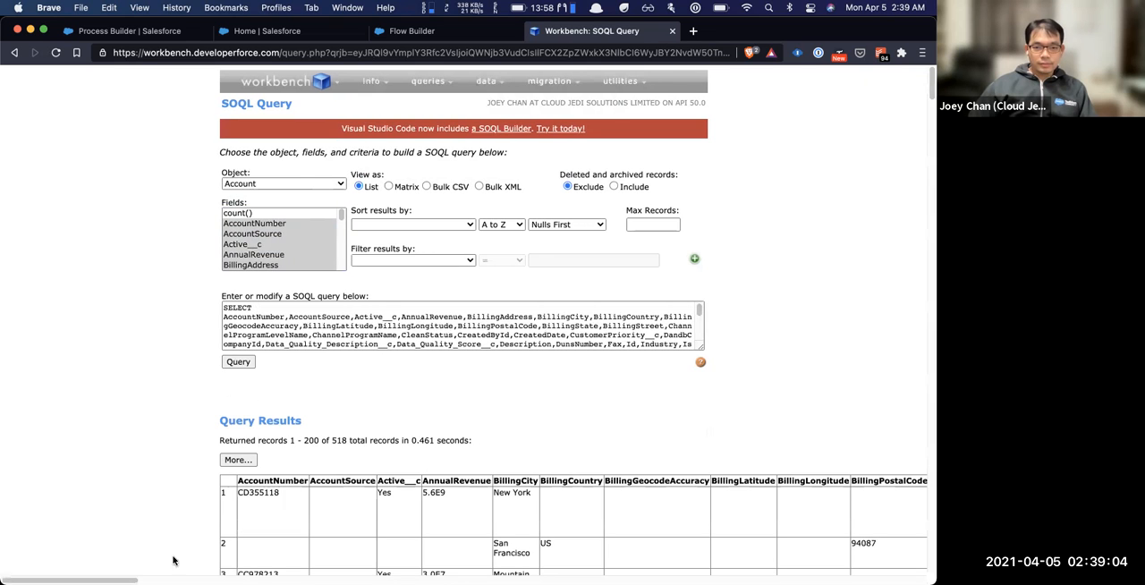
pyautogui.hscroll(15, 610, 565)
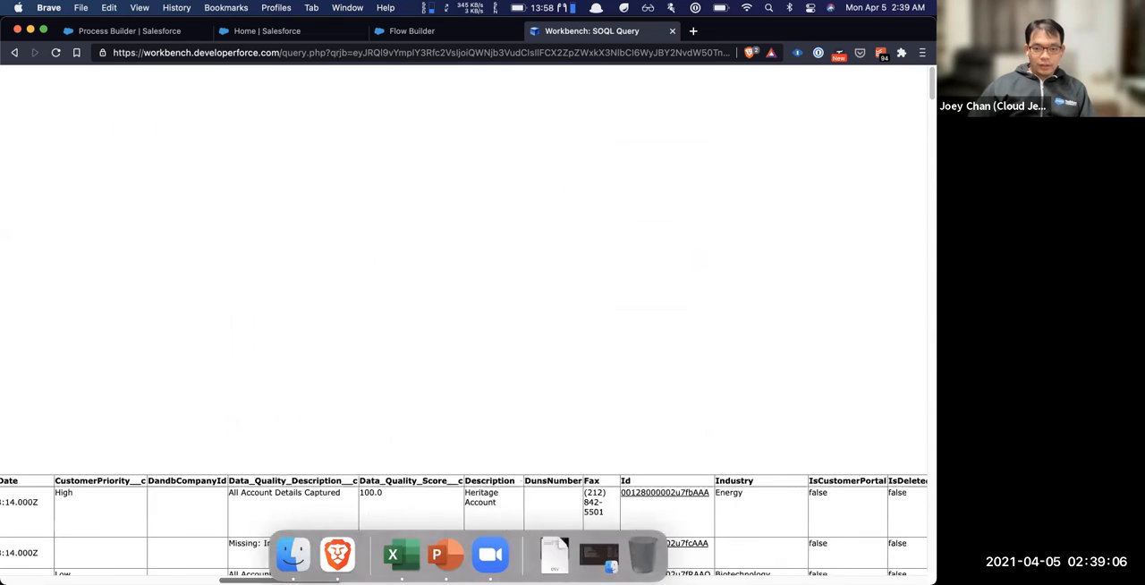
pyautogui.hscroll(10, 447, 528)
pyautogui.hscroll(-10, 4, 550)
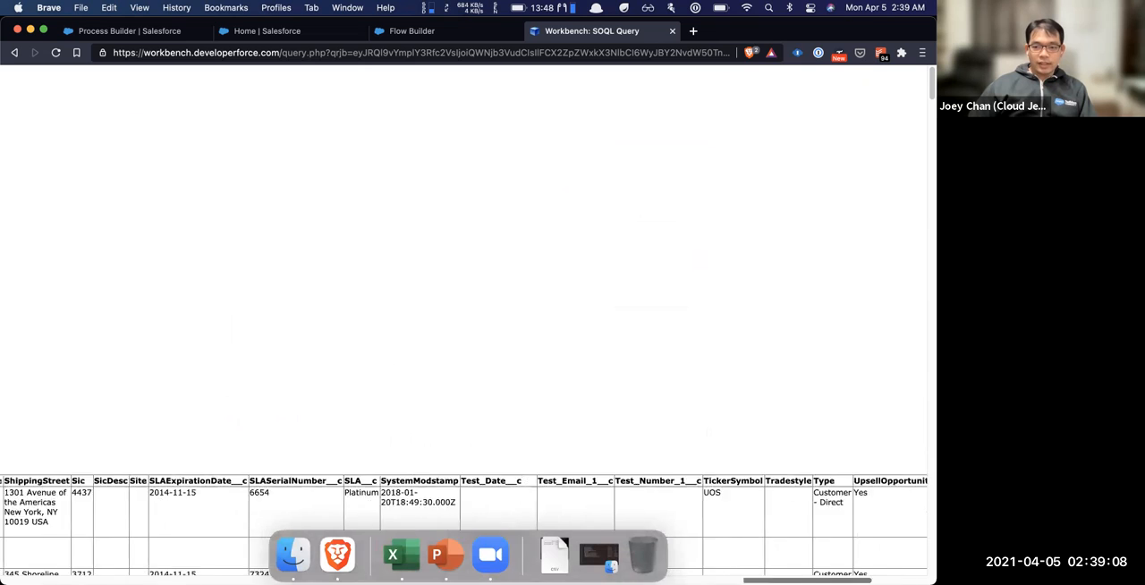
pyautogui.hscroll(-10, 4, 549)
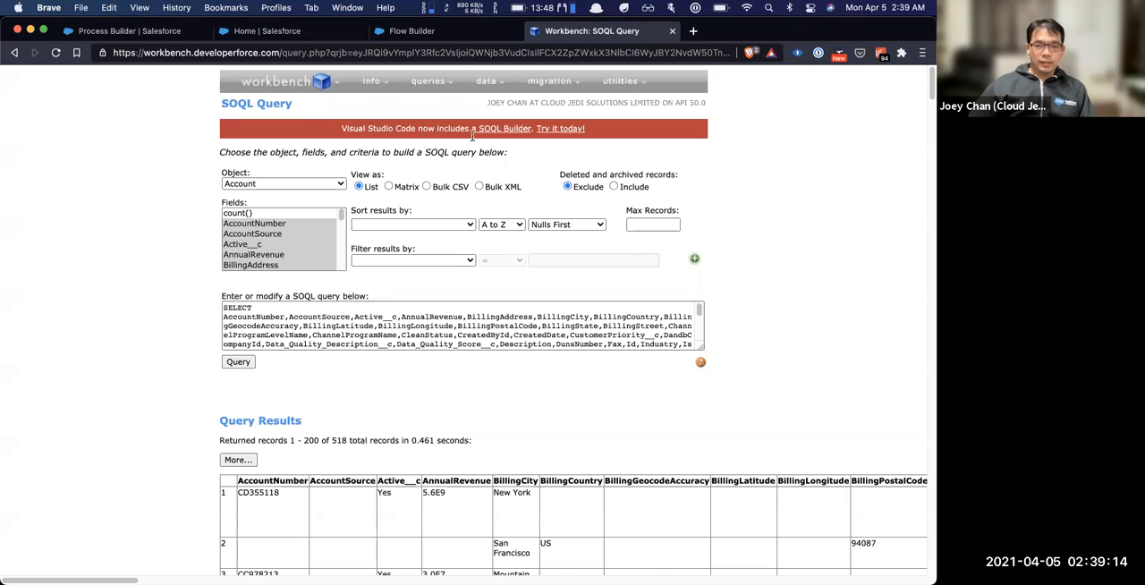
# Open the Async SOQL Query page and move on to the SOSL Search page
pyautogui.moveTo(426, 88)
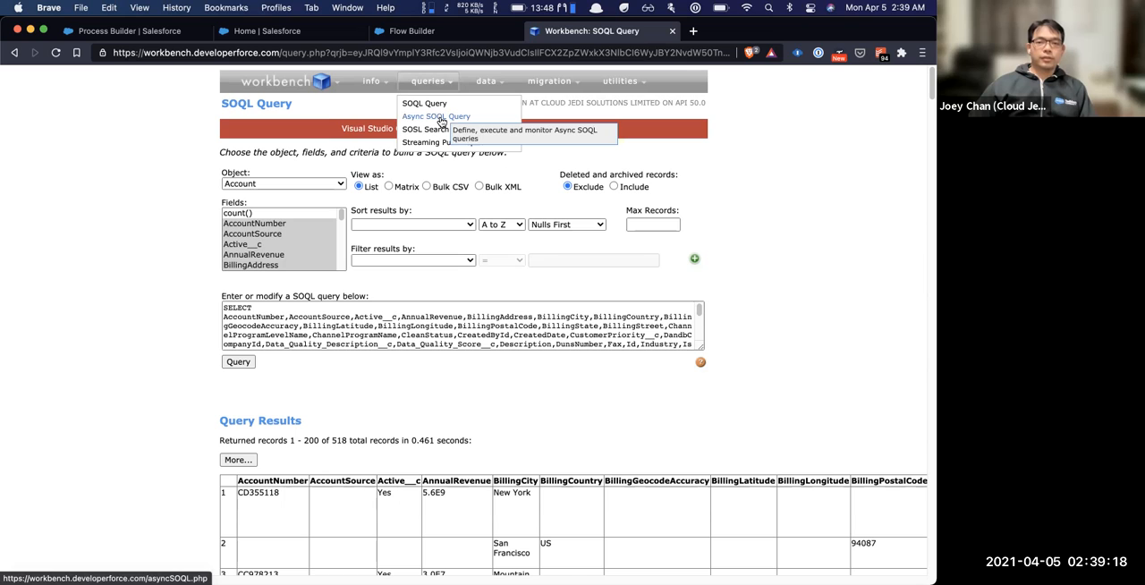
pyautogui.click(440, 118)
pyautogui.moveTo(429, 88)
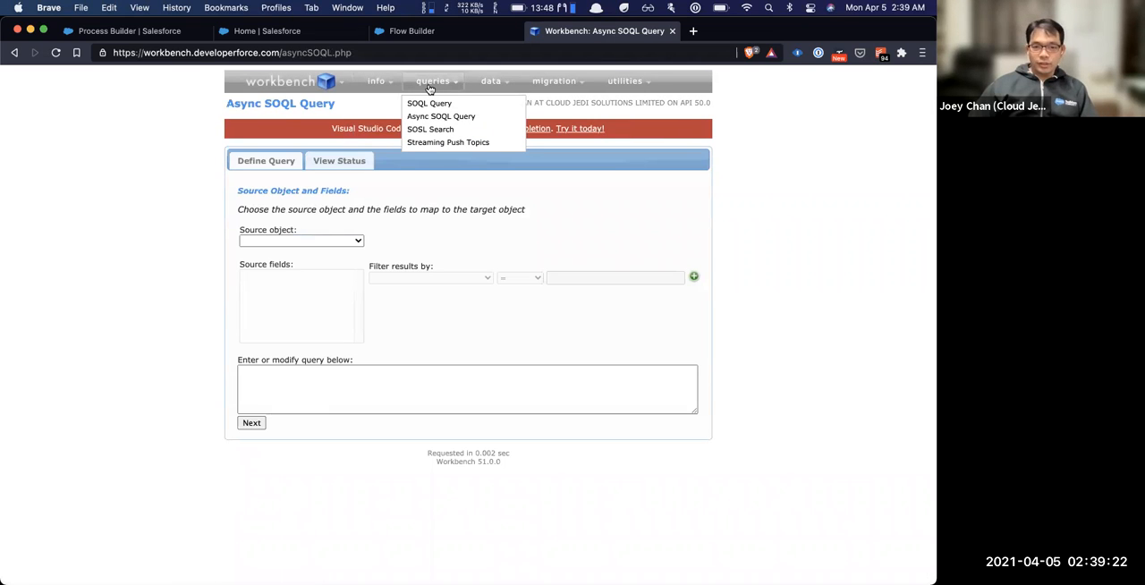
pyautogui.click(429, 130)
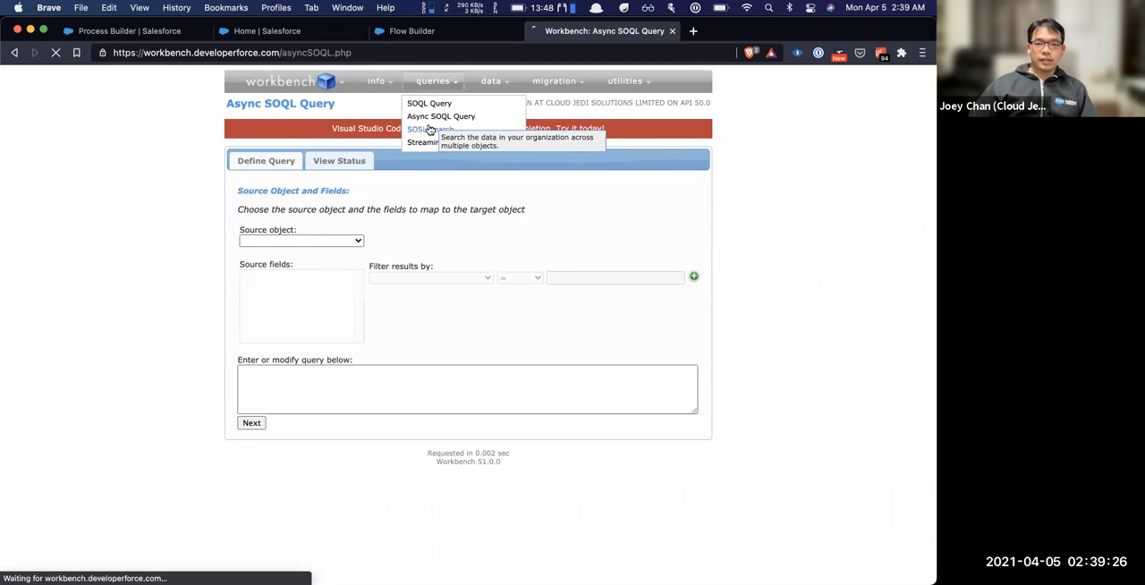
# Run a SOSL search for "test" in all fields
pyautogui.click(376, 141)
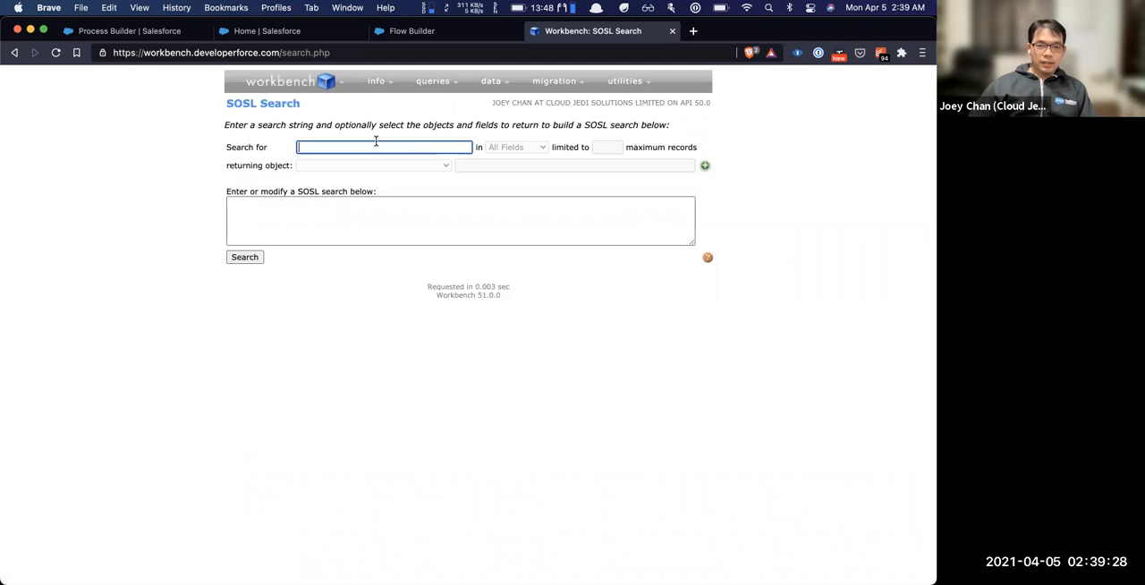
pyautogui.write('test')
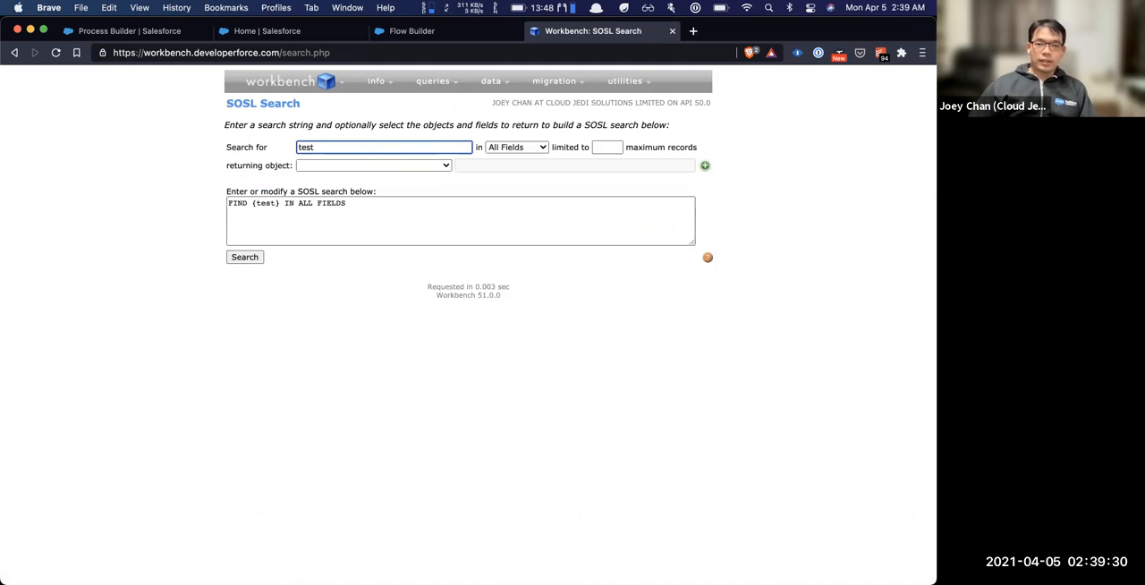
pyautogui.click(365, 215)
pyautogui.press('super+a')
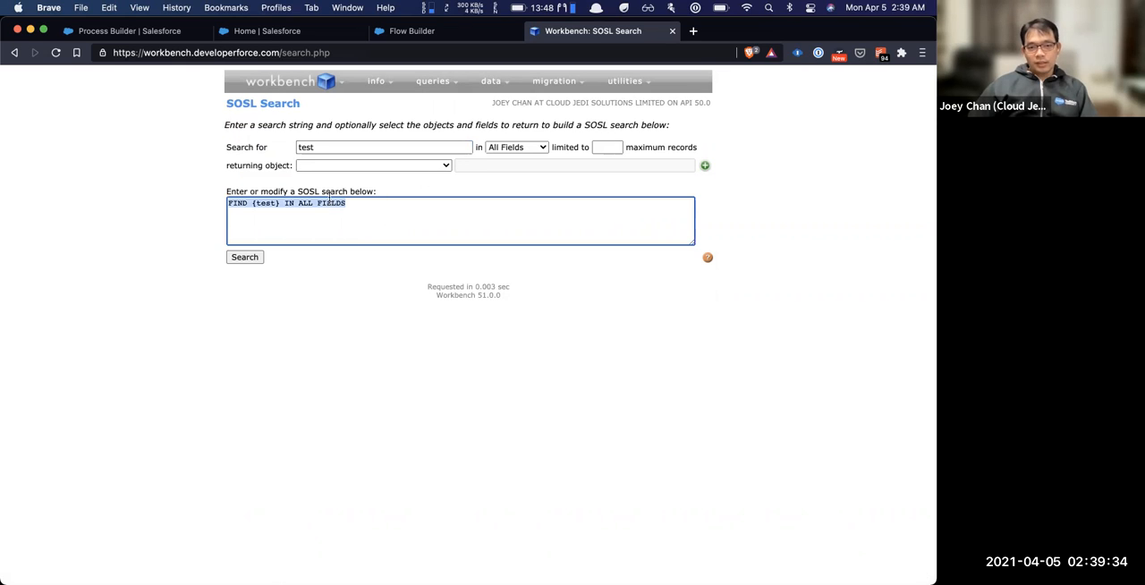
pyautogui.click(244, 257)
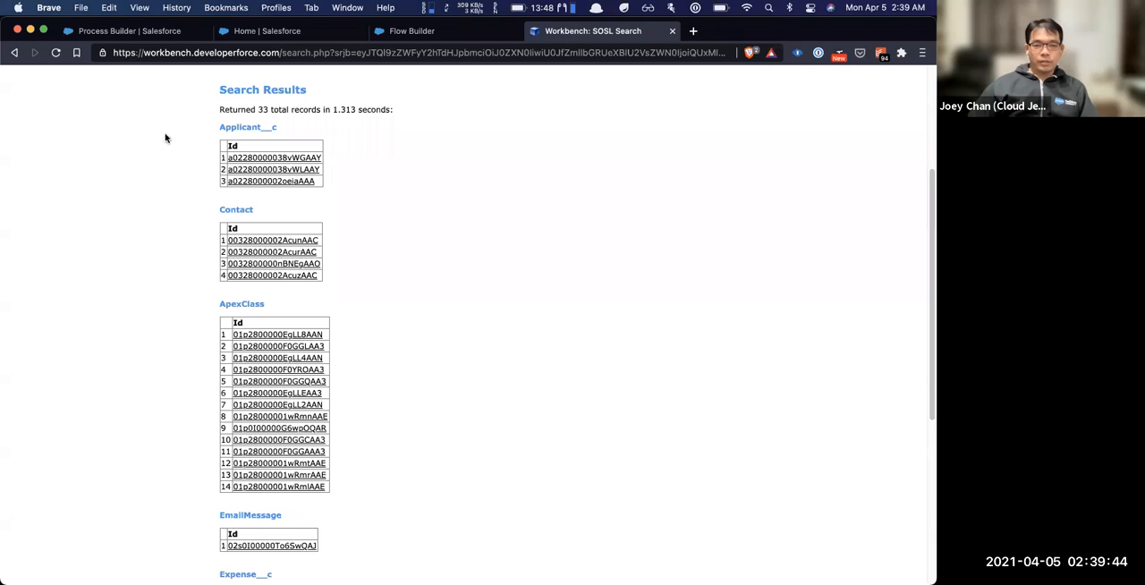
# Examine the SOSL search results grouped by object, including Applicant__c, Contact and ApexClass
pyautogui.scroll(1, 335, 194)
pyautogui.doubleClick(250, 151)
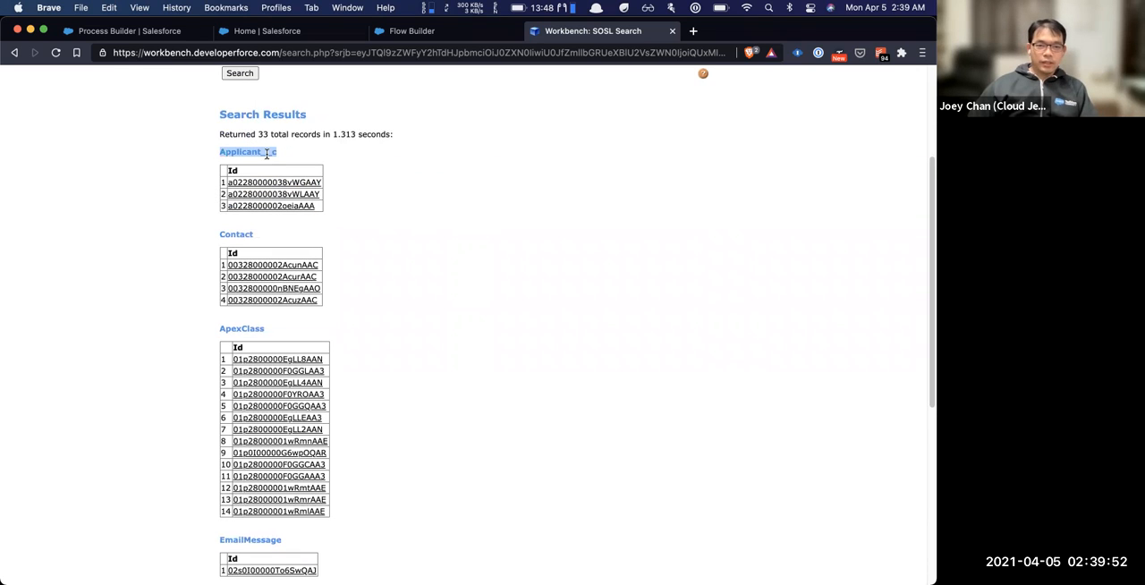
pyautogui.doubleClick(237, 233)
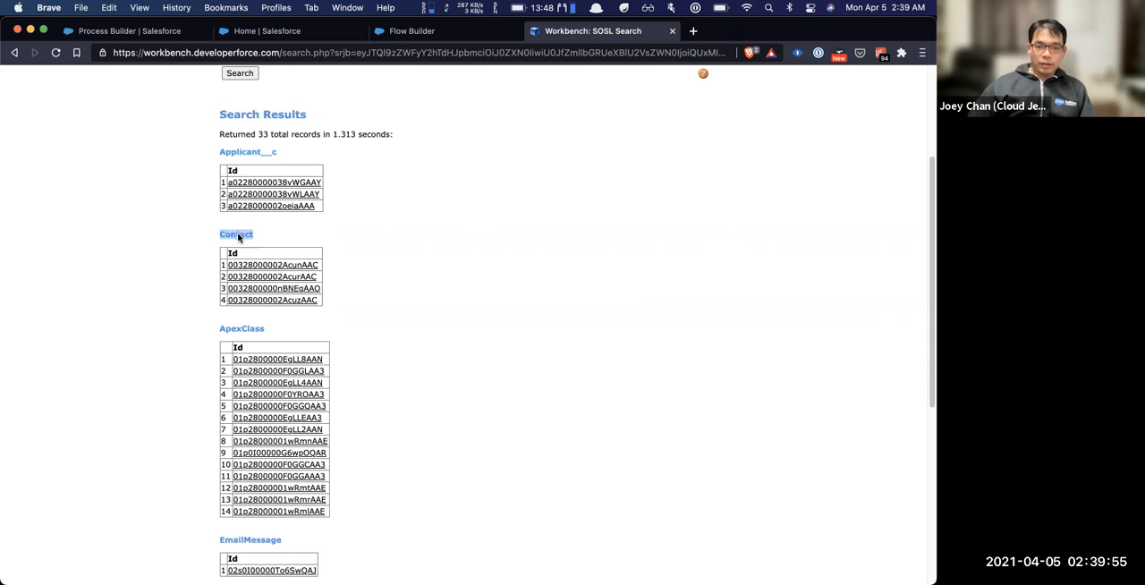
pyautogui.doubleClick(250, 328)
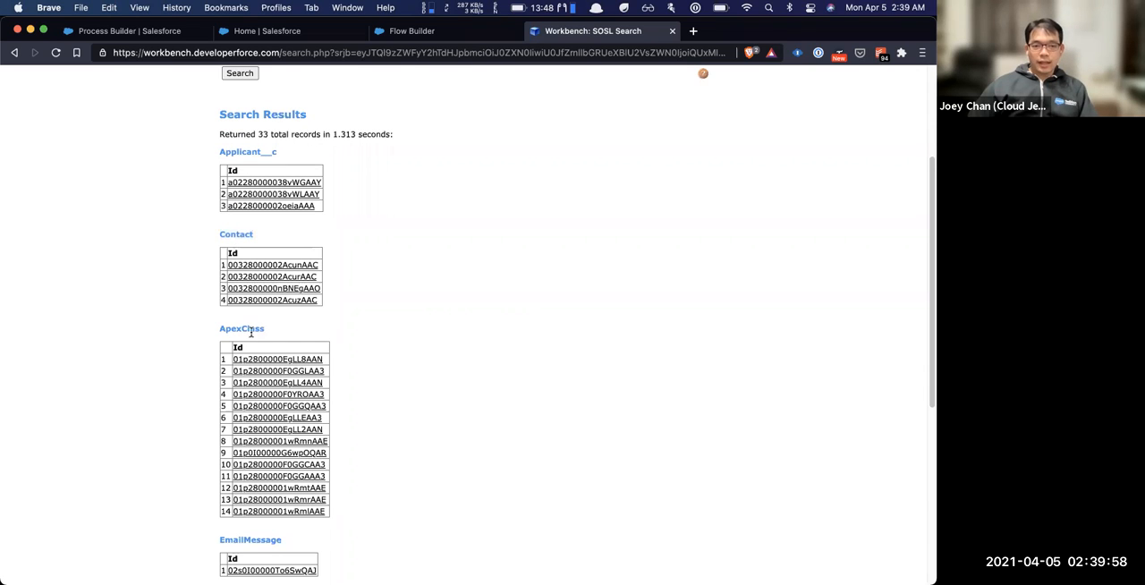
pyautogui.scroll(3, 407, 293)
pyautogui.scroll(-5, 407, 294)
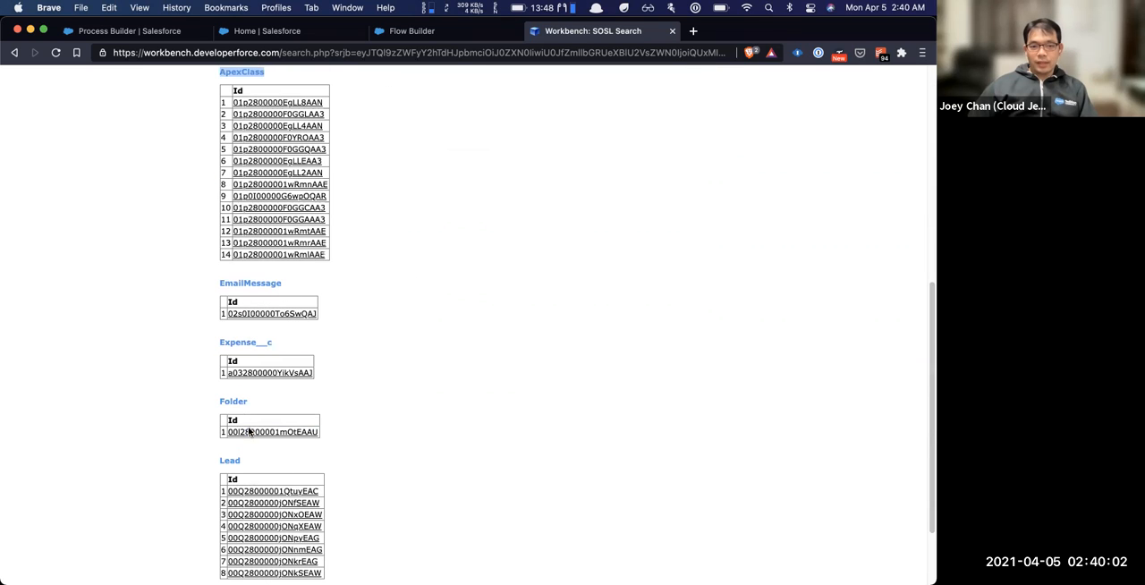
pyautogui.scroll(-3, 414, 391)
pyautogui.scroll(10, 414, 391)
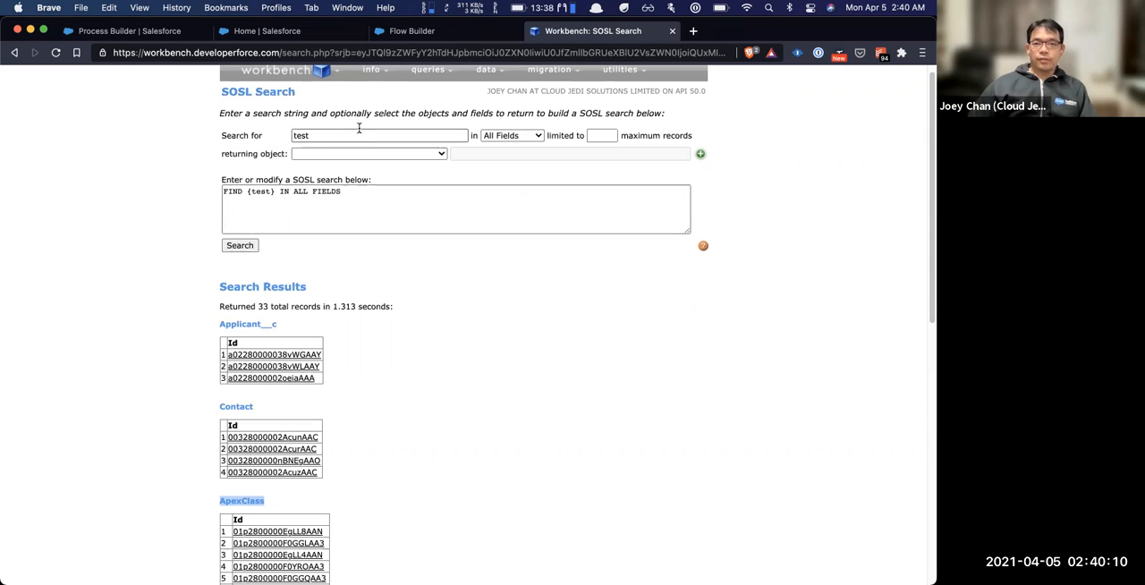
# Open the Streaming Push Topics page and look at the available data operations
pyautogui.moveTo(397, 75)
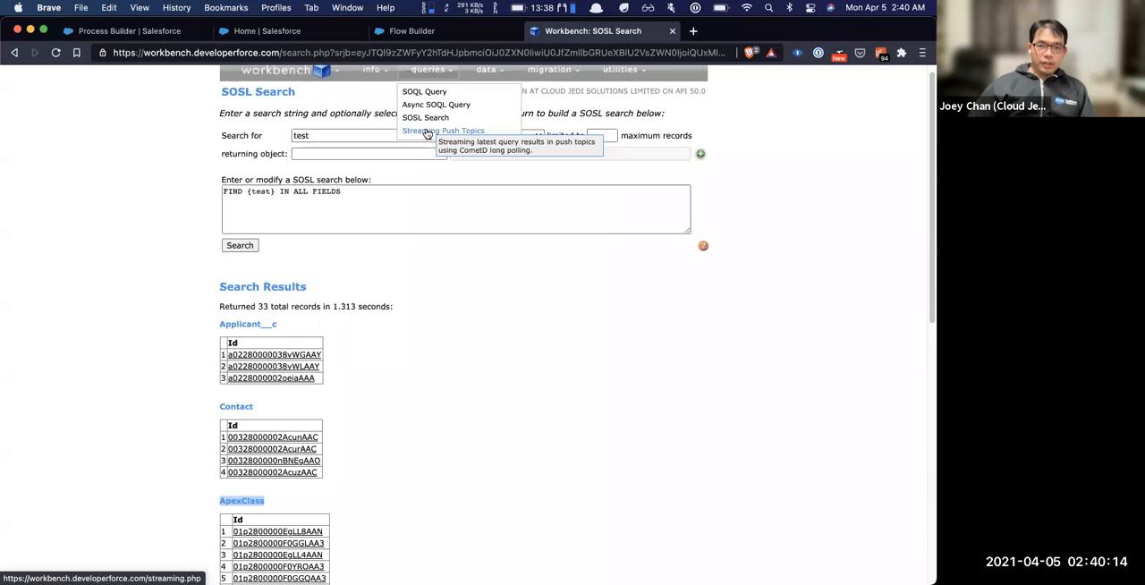
pyautogui.click(427, 132)
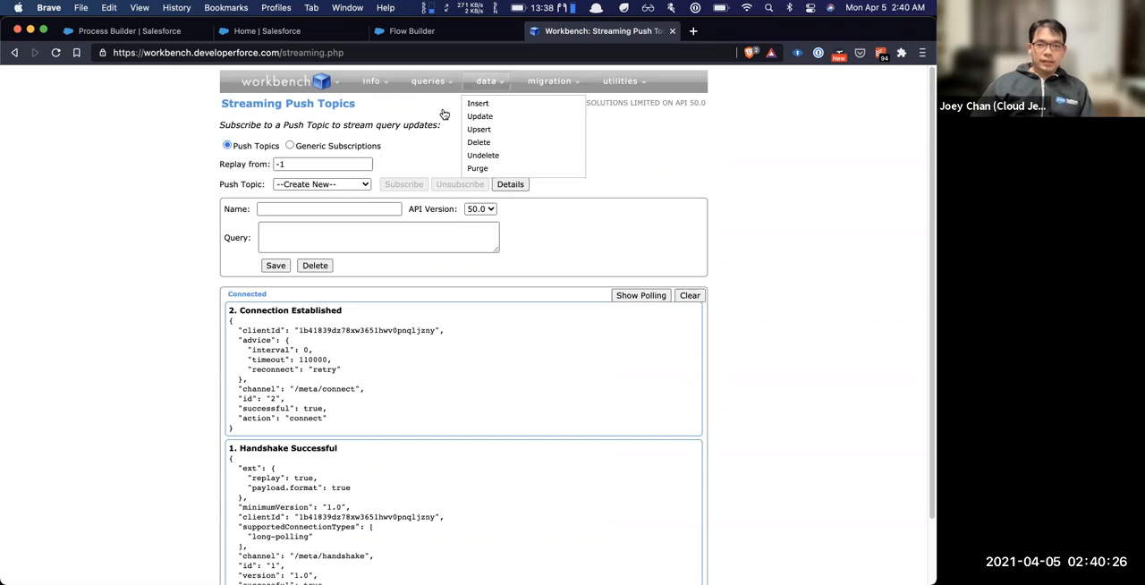
pyautogui.moveTo(527, 87)
pyautogui.moveTo(493, 82)
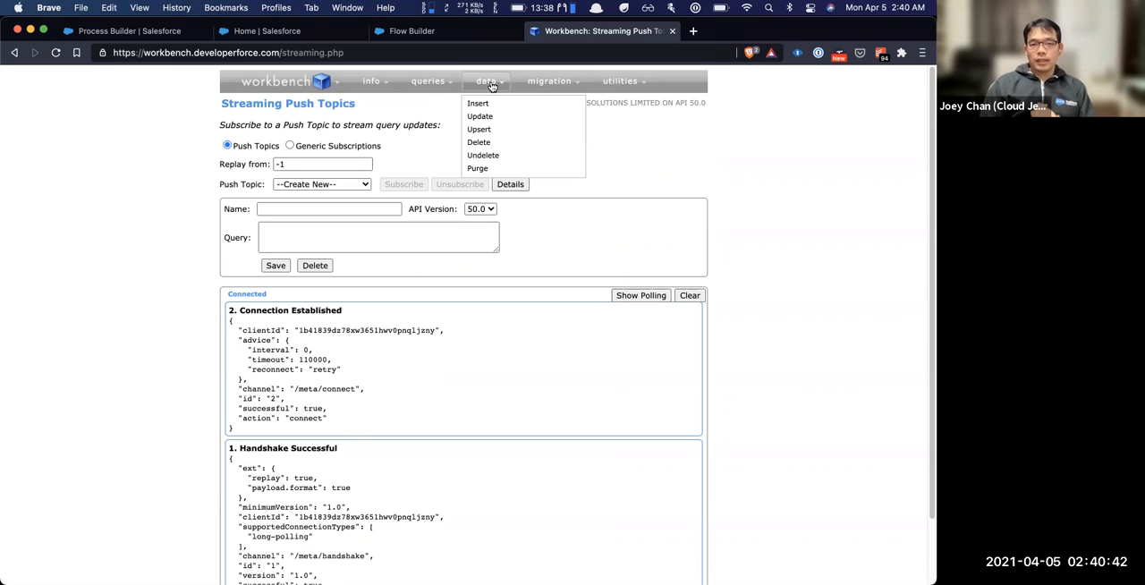
# Run the SOQL query "SELECT Id, FirstName, LastName, Email FROM Contact" and look through its results
pyautogui.moveTo(428, 82)
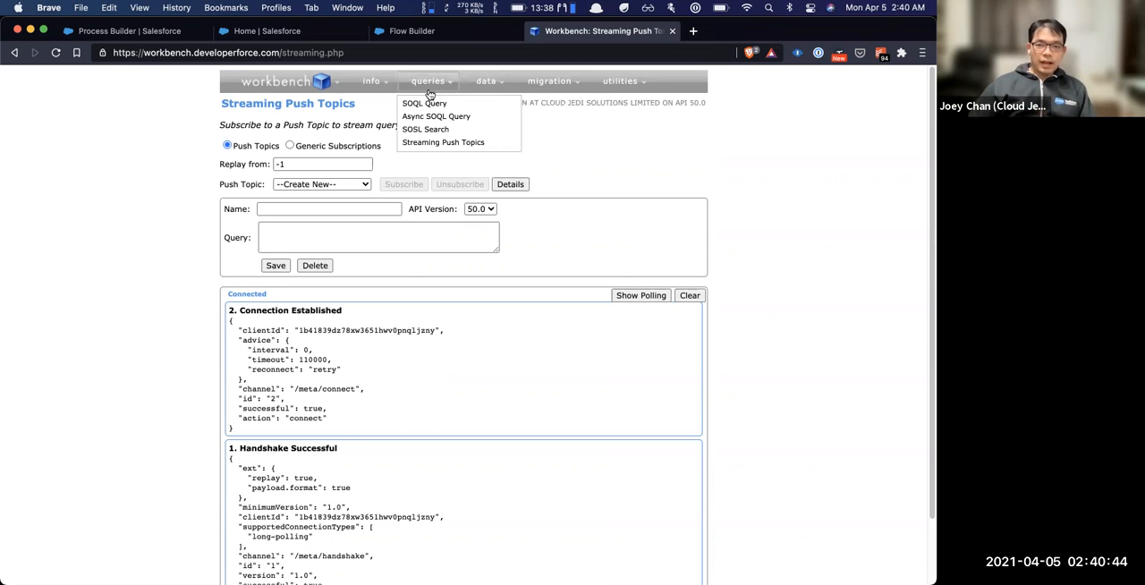
pyautogui.click(425, 105)
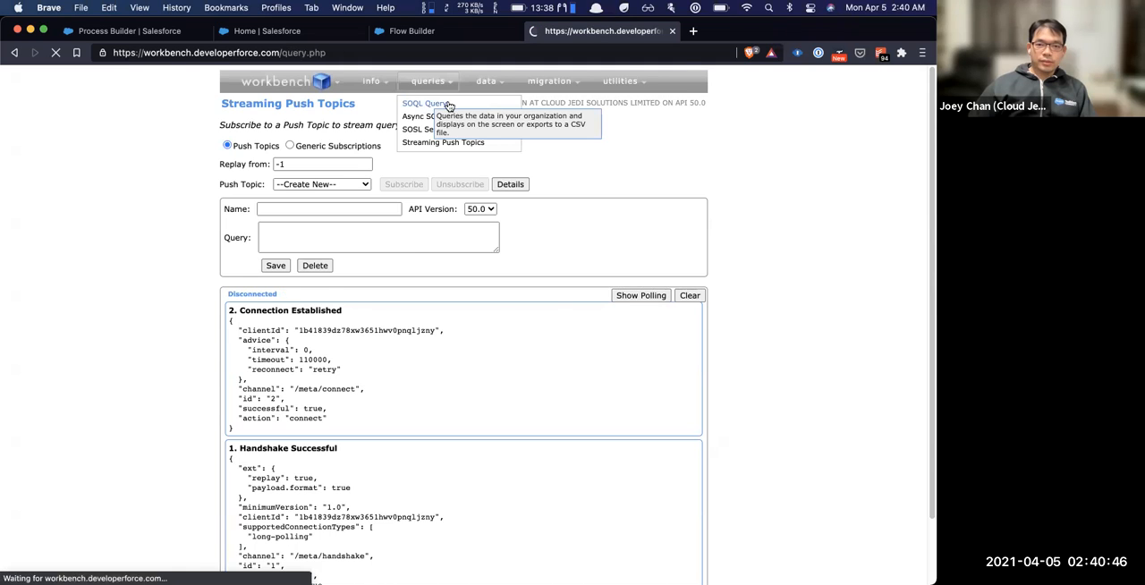
pyautogui.click(416, 328)
pyautogui.press('super+a')
pyautogui.press('BackSpace')
pyautogui.write('SELECT Id, Firs')
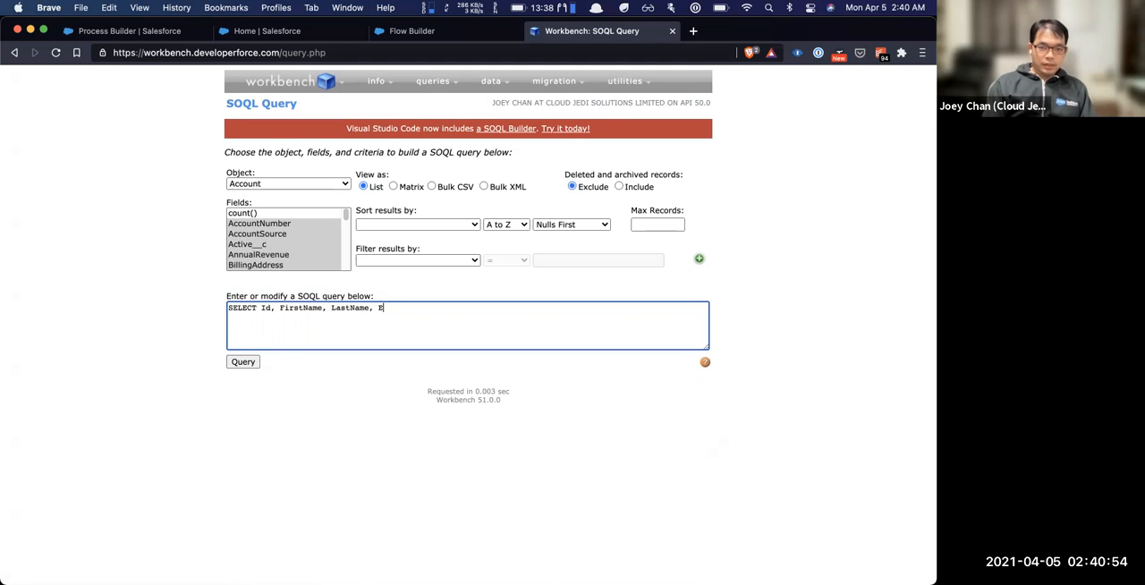
pyautogui.write('tName, LastName, Email FROM Contact')
pyautogui.click(229, 361)
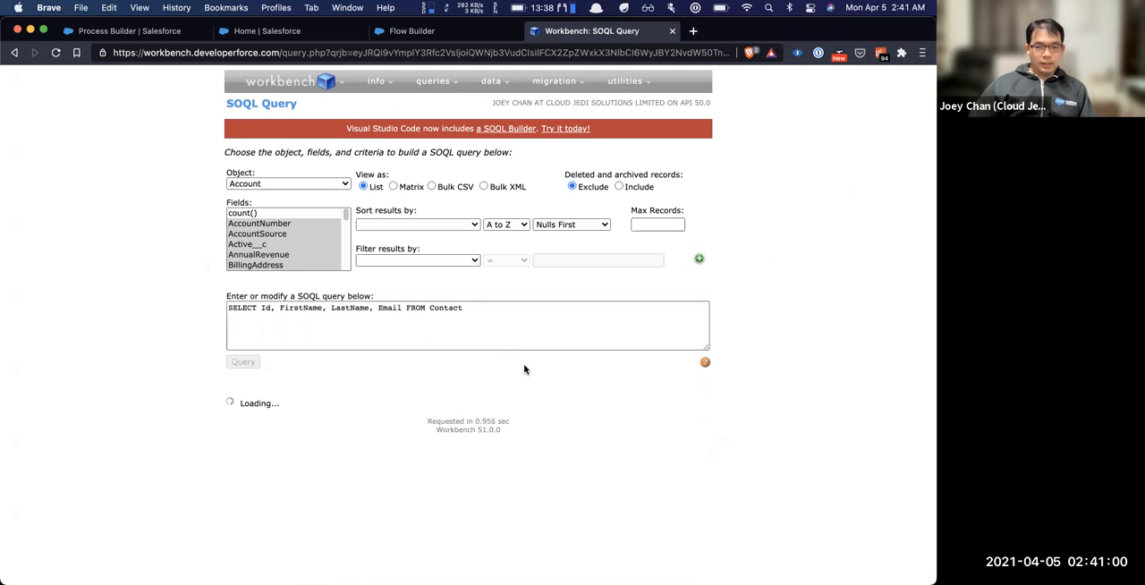
pyautogui.scroll(-4, 344, 459)
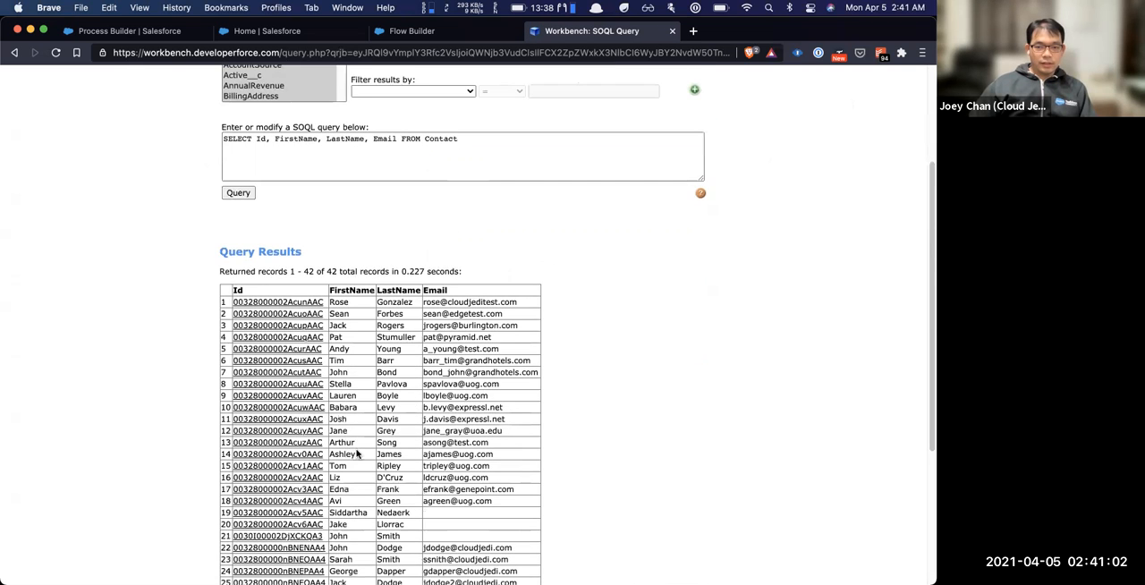
pyautogui.scroll(4, 402, 313)
# Run the Contact query as Bulk CSV and save the completed batch's result as comma-separated values in Downloads
pyautogui.click(444, 177)
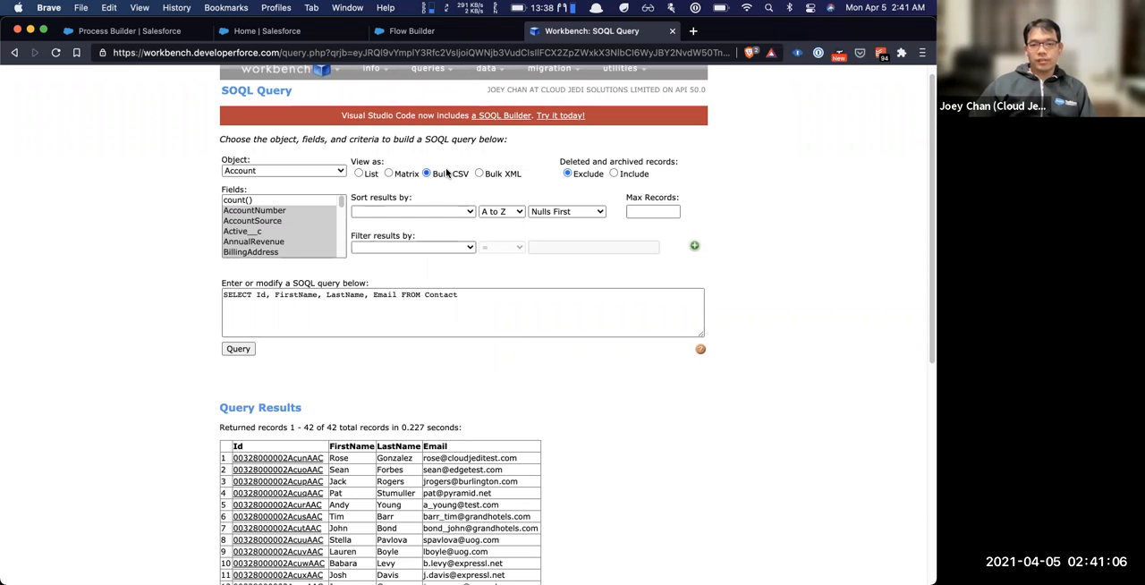
pyautogui.click(245, 351)
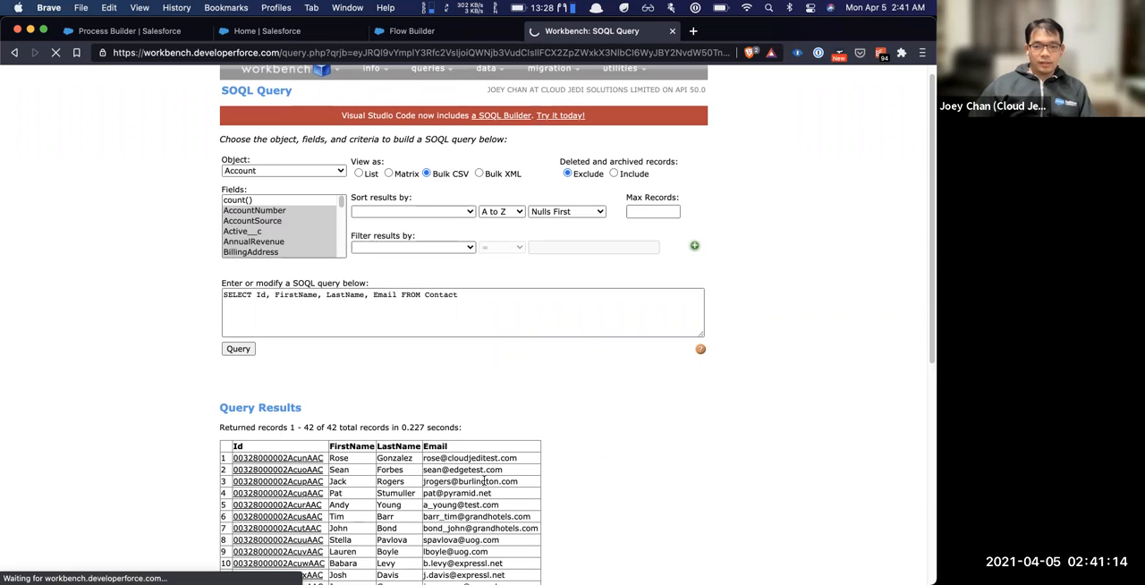
pyautogui.click(231, 344)
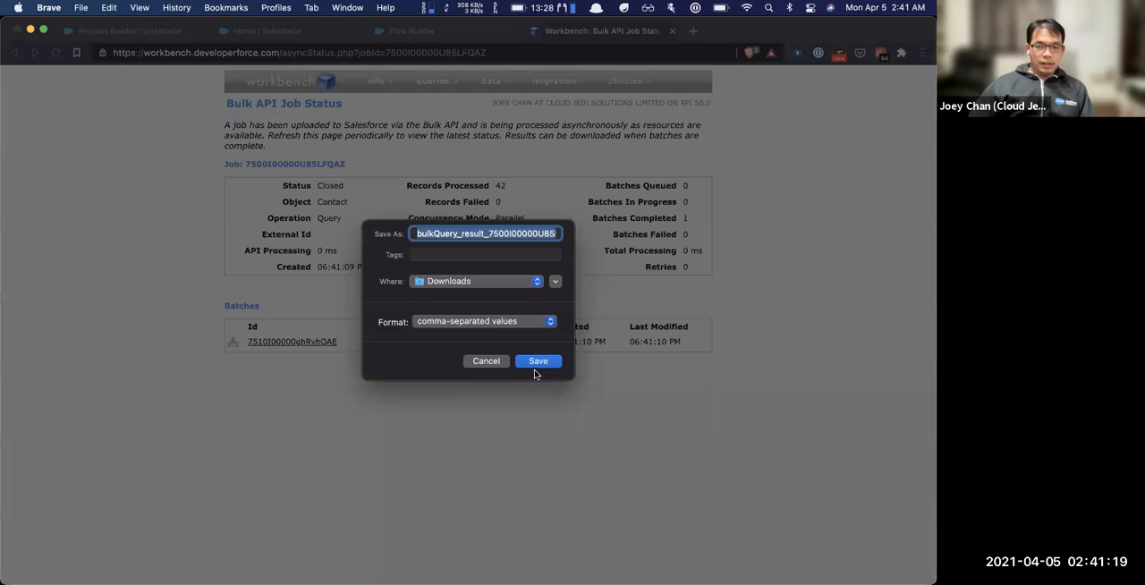
pyautogui.click(536, 363)
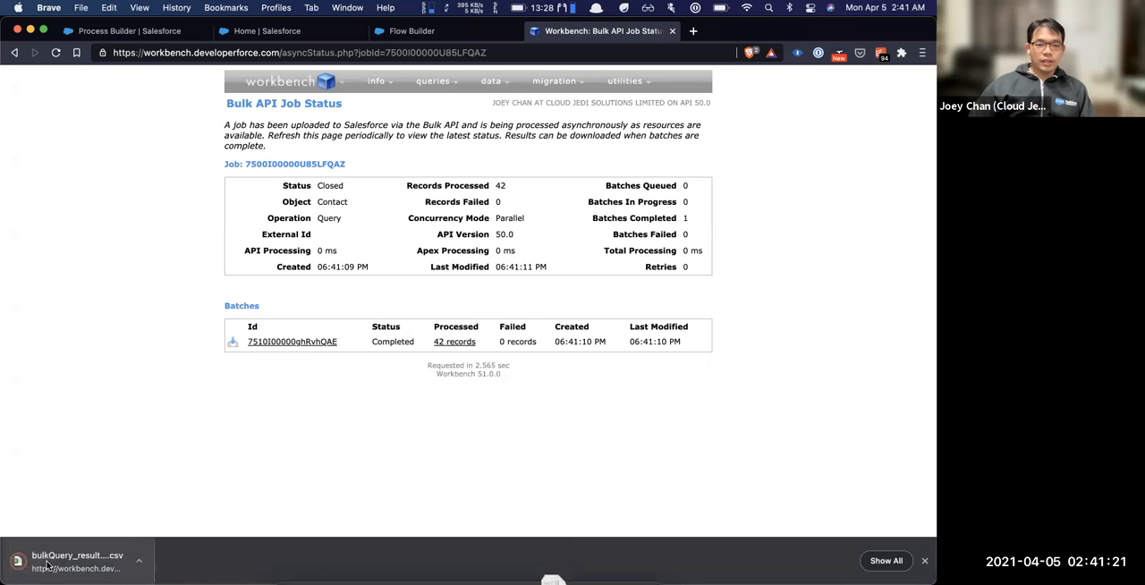
# Open the downloaded bulk query CSV in Excel and delete rows 4 to 72, keeping only the header and first two contacts
pyautogui.click(46, 563)
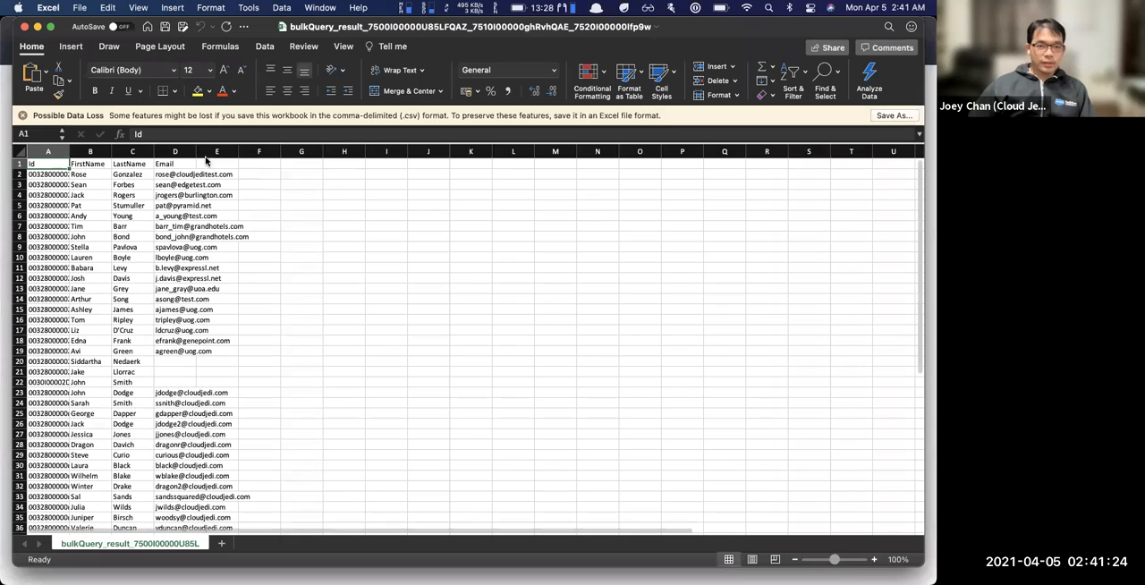
pyautogui.click(175, 173)
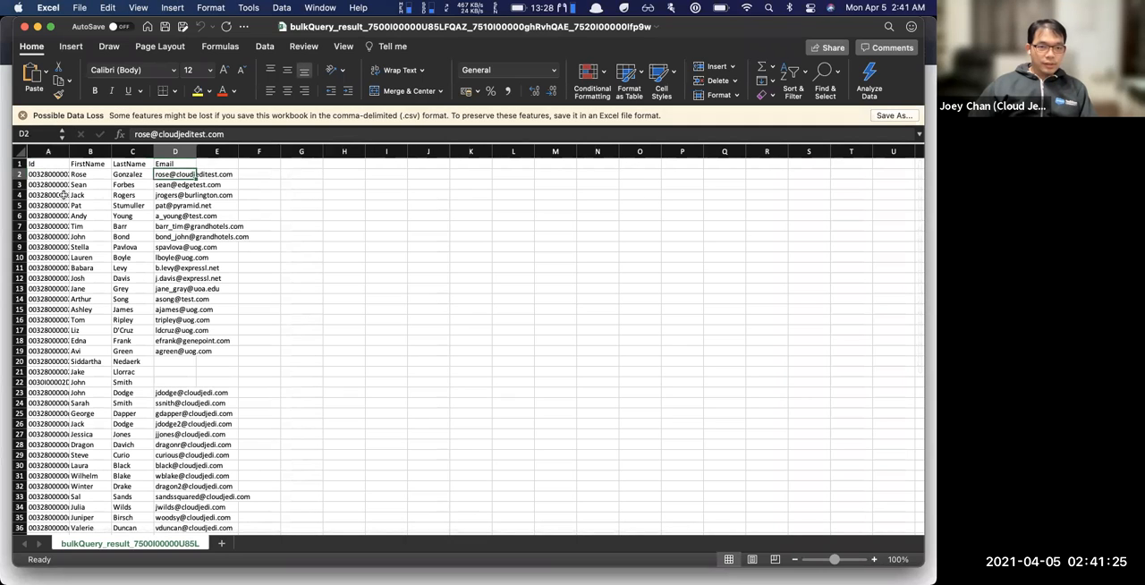
pyautogui.click(19, 195)
pyautogui.scroll(-20, 75, 355)
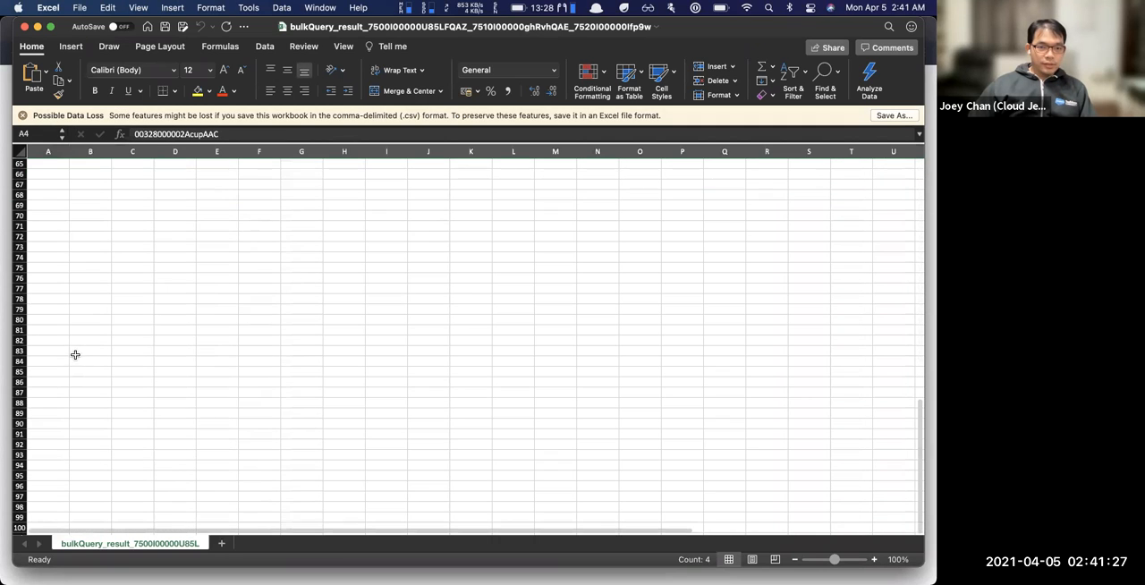
pyautogui.keyDown('shift'); pyautogui.click(20, 236); pyautogui.keyUp('shift')
pyautogui.rightClick(21, 237)
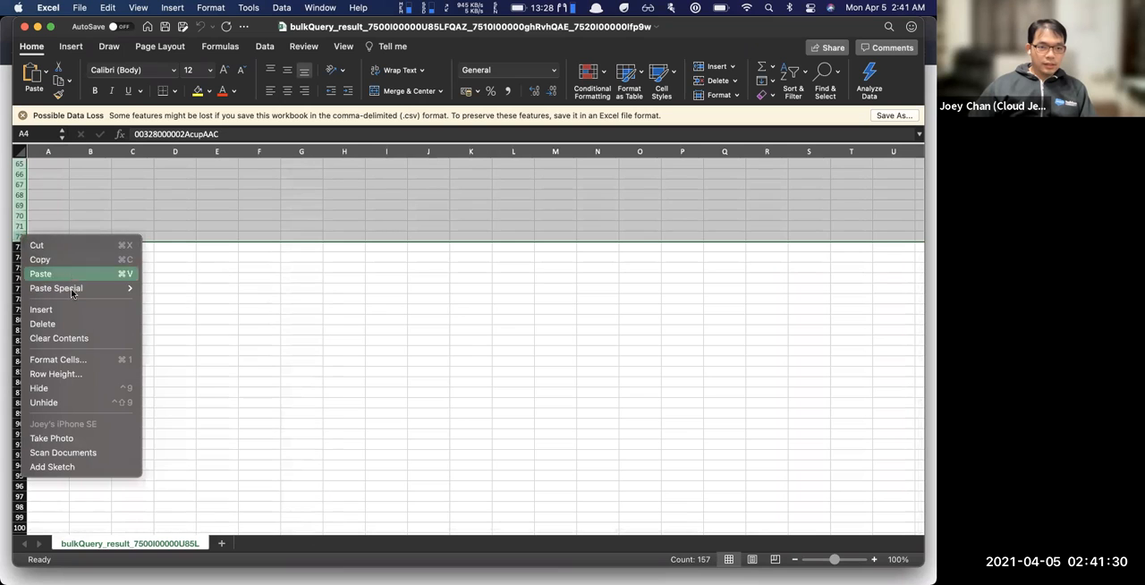
pyautogui.click(76, 320)
pyautogui.click(259, 225)
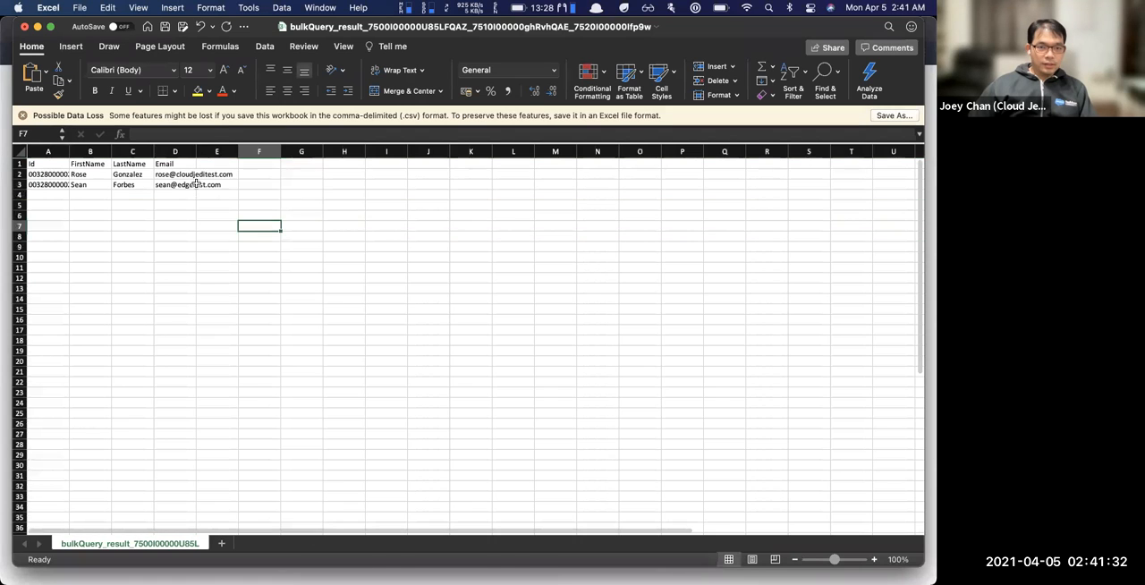
# Change the domain of the e-mail address in cell D2 to workbenchdemotest.com
pyautogui.click(174, 174)
pyautogui.click(189, 134)
pyautogui.doubleClick(189, 135)
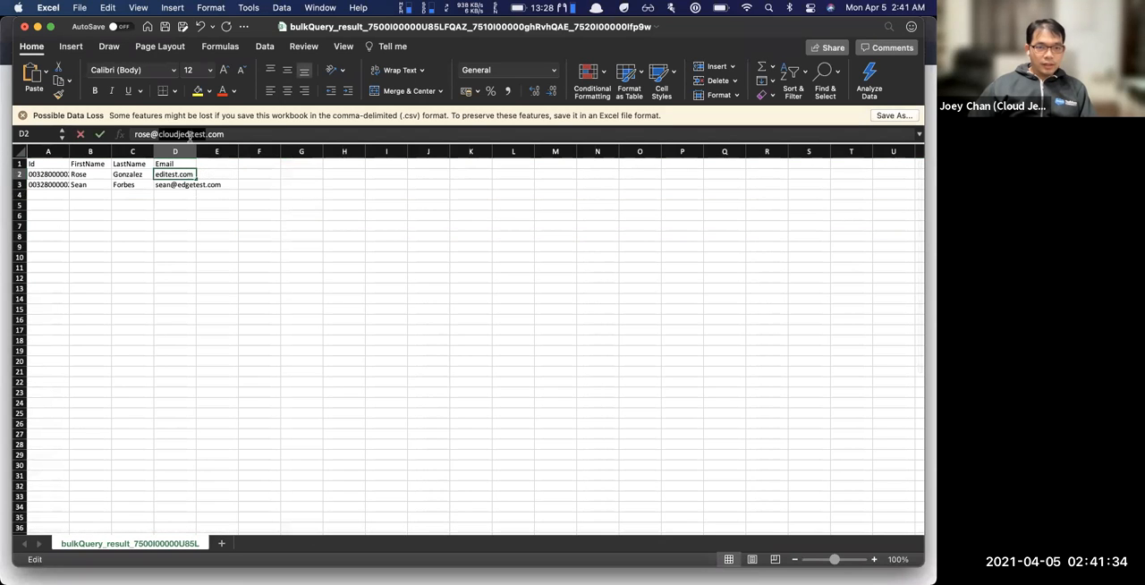
pyautogui.write('workbenchdemotest')
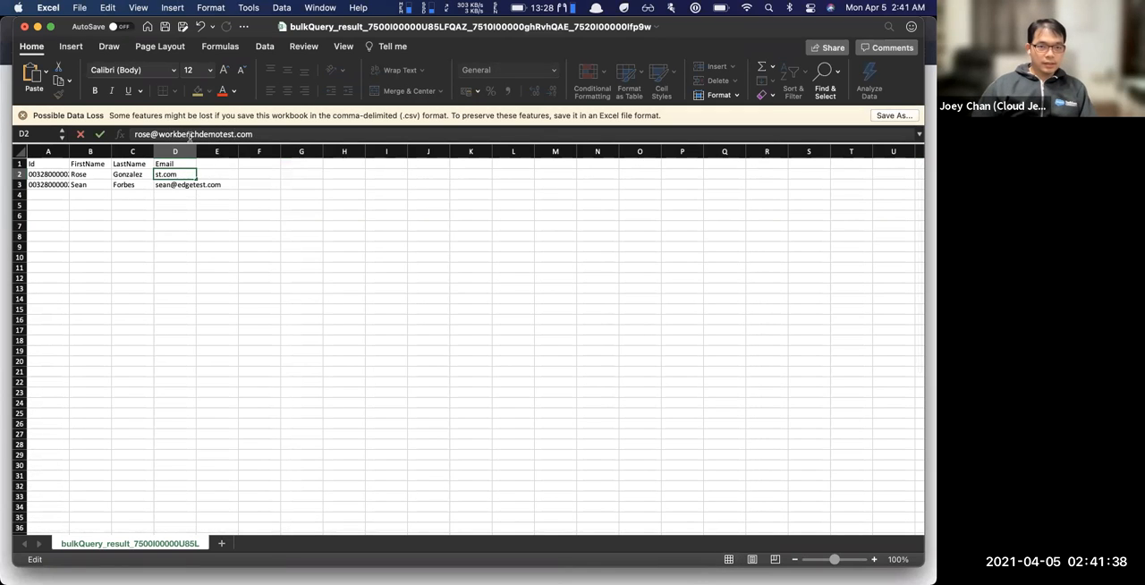
pyautogui.press('Return')
# Change the domain of the e-mail address in cell D3 to apexhours.com
pyautogui.doubleClick(174, 134)
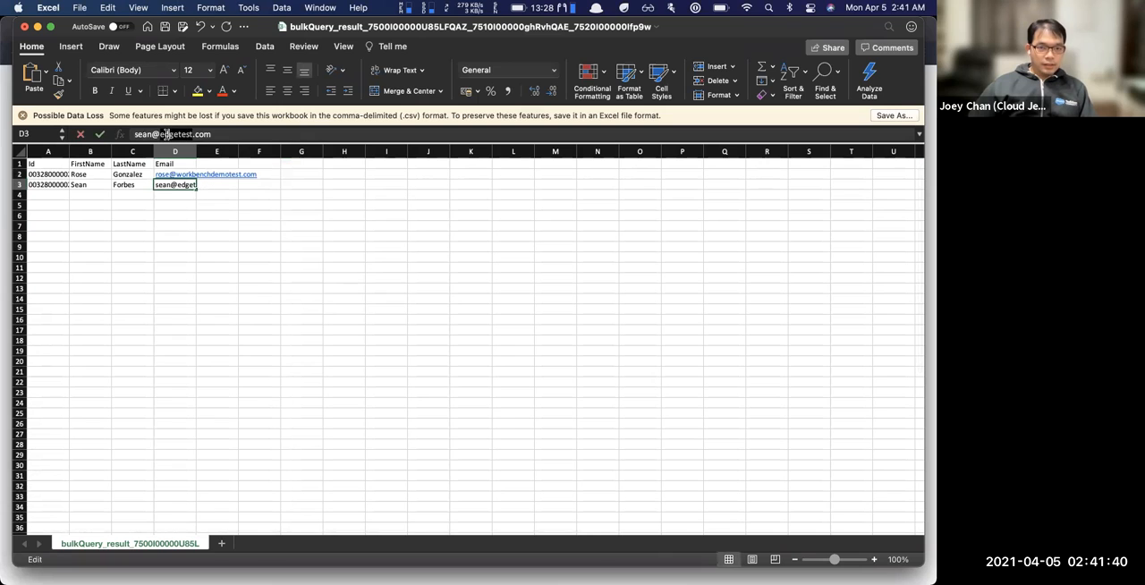
pyautogui.write('alexhours')
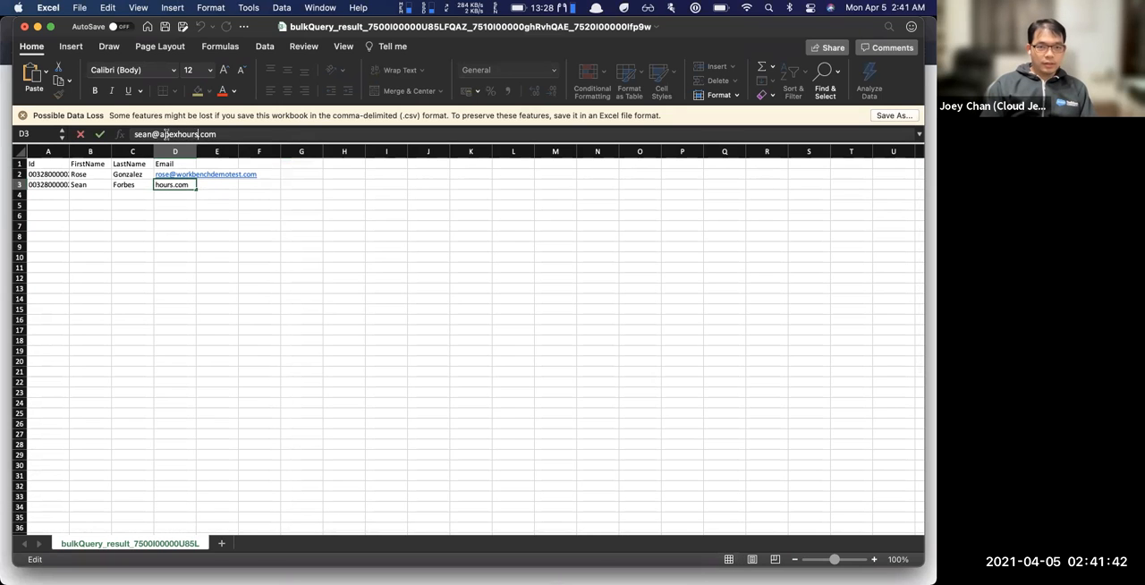
pyautogui.press('Return')
pyautogui.click(117, 184)
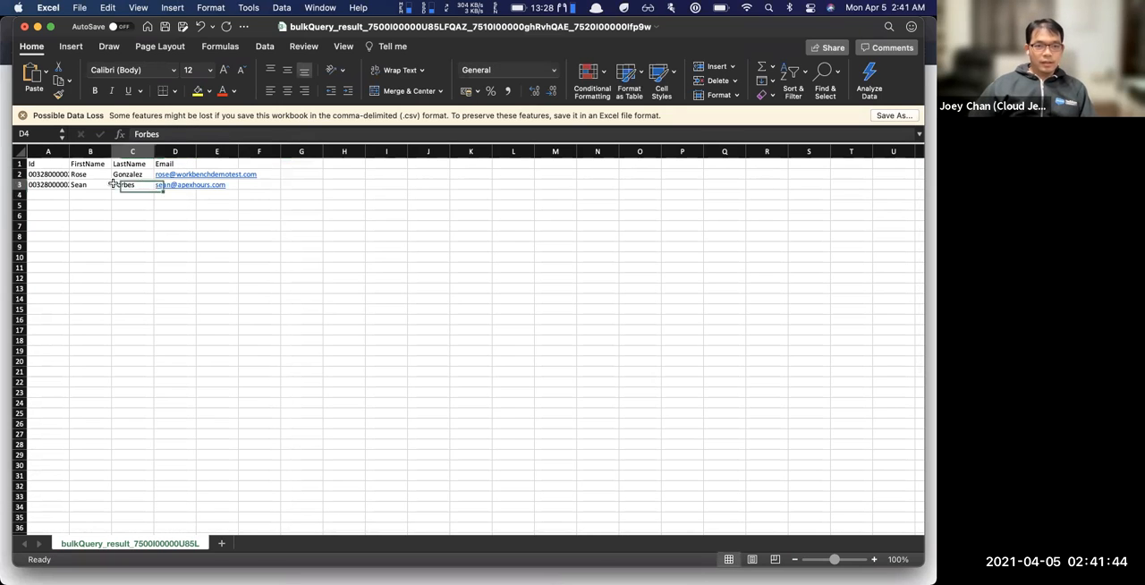
# Save the edited sheet as a new comma-separated values file named "ContactUpdate-Apex Hours" in Downloads
pyautogui.click(78, 7)
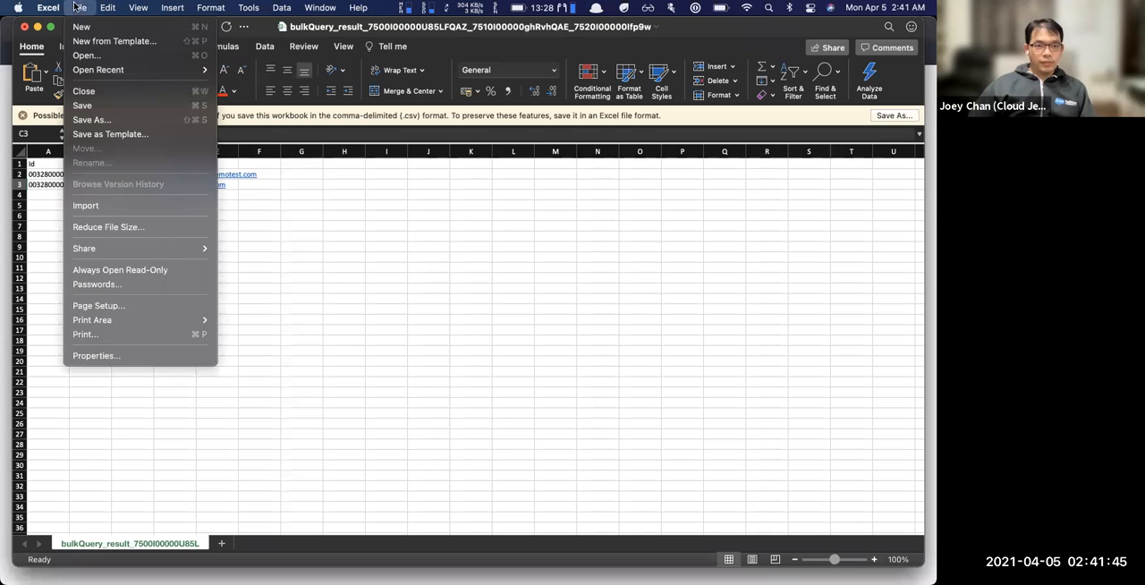
pyautogui.click(106, 118)
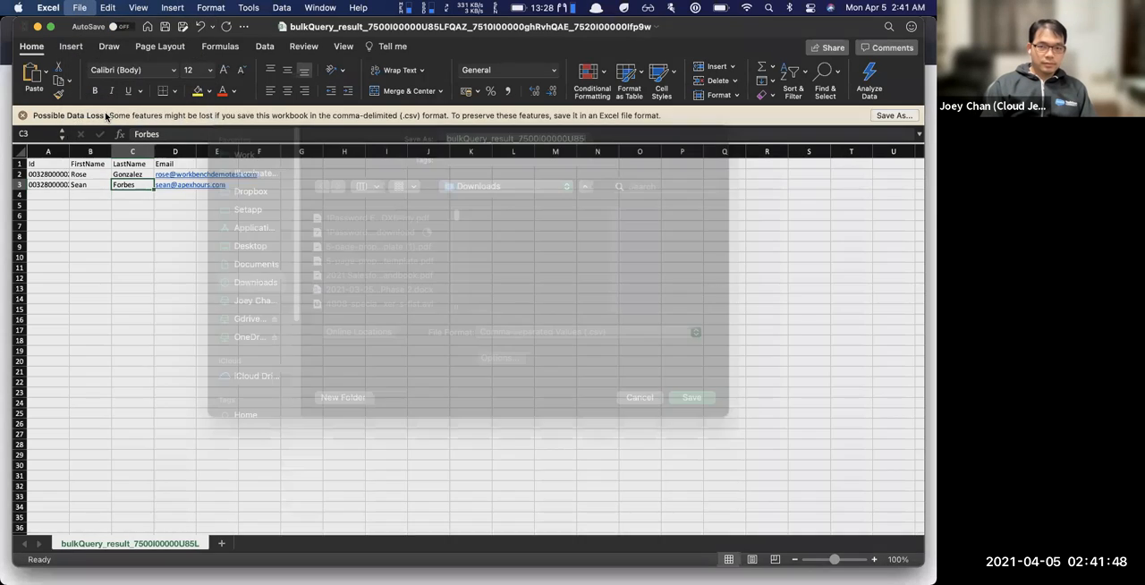
pyautogui.write('ContactUpd')
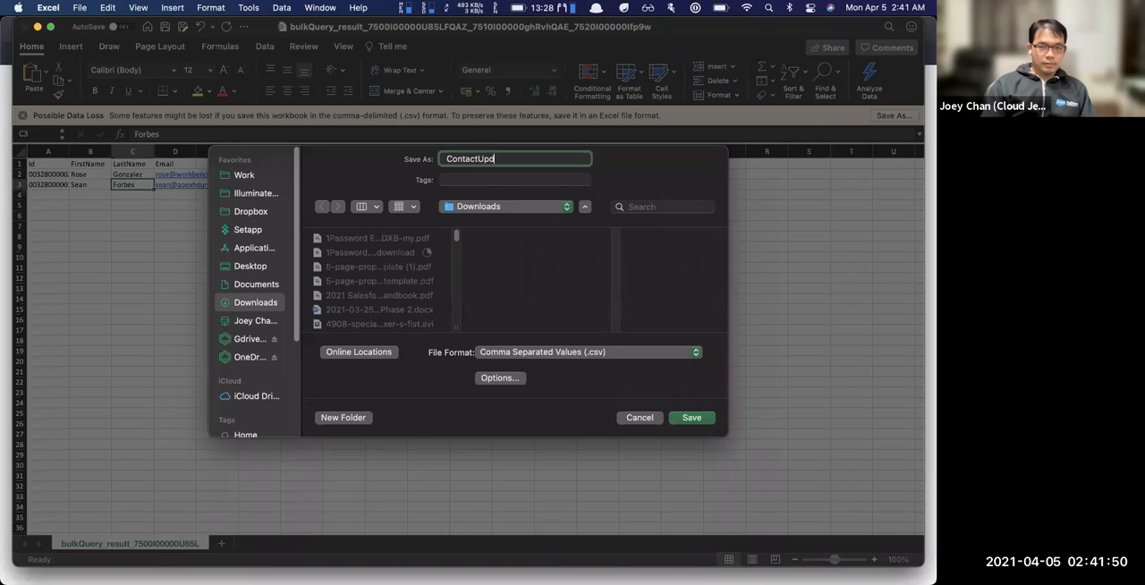
pyautogui.write('ate-ApexHours')
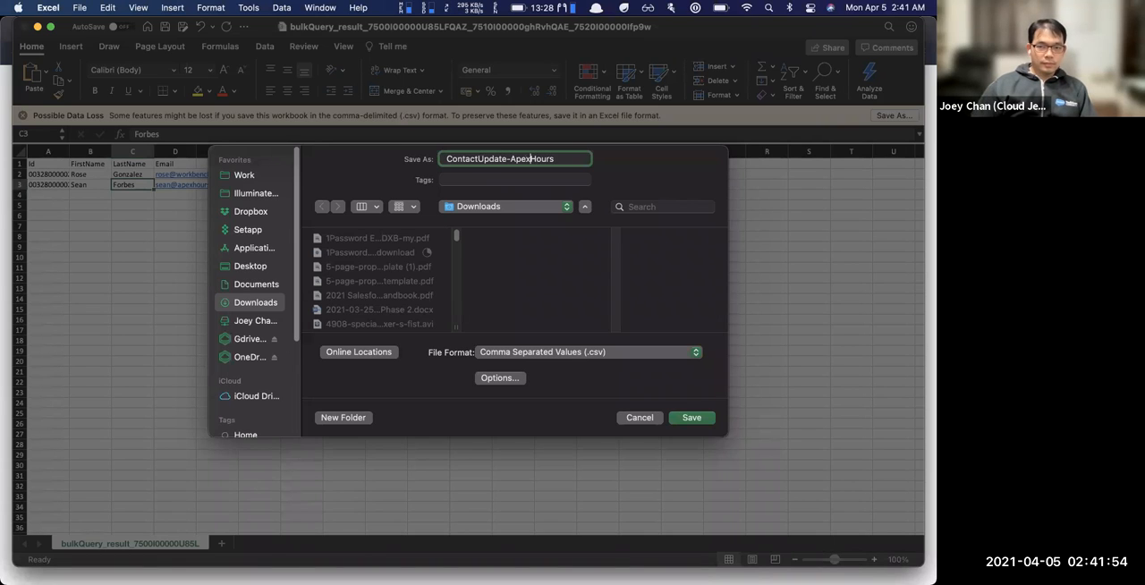
pyautogui.press('Return')
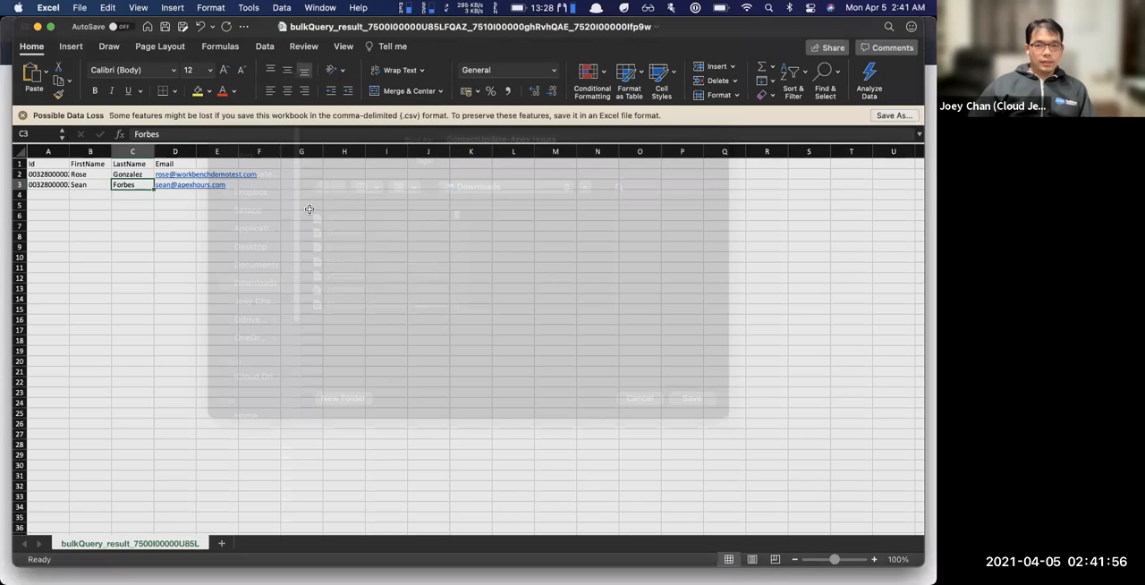
# Switch to Workbench in Brave, open the data Update page and set the object type to Contact
pyautogui.press('super+Tab')
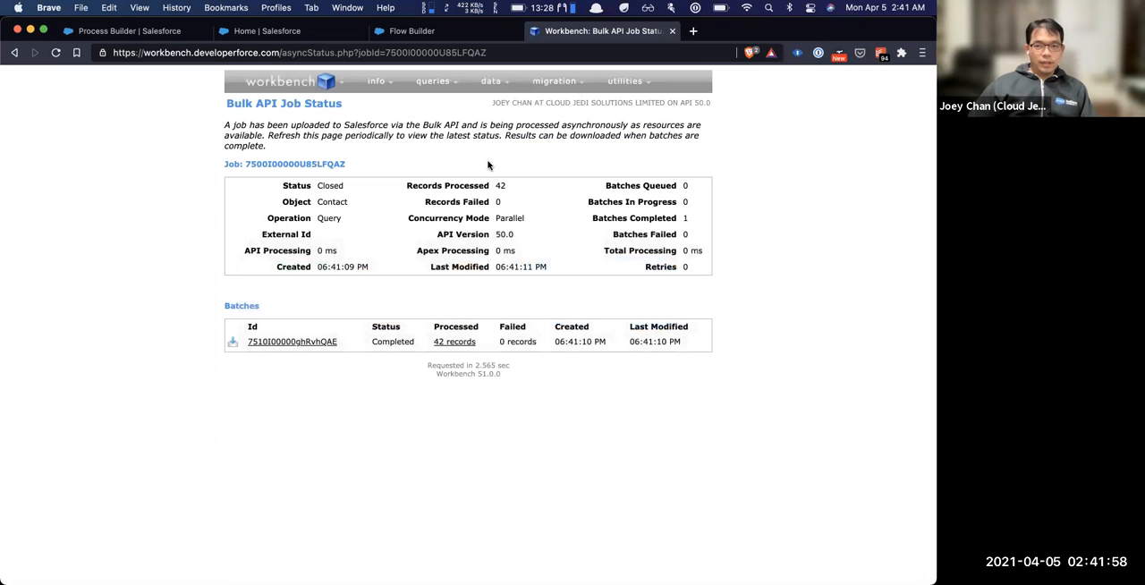
pyautogui.moveTo(491, 85)
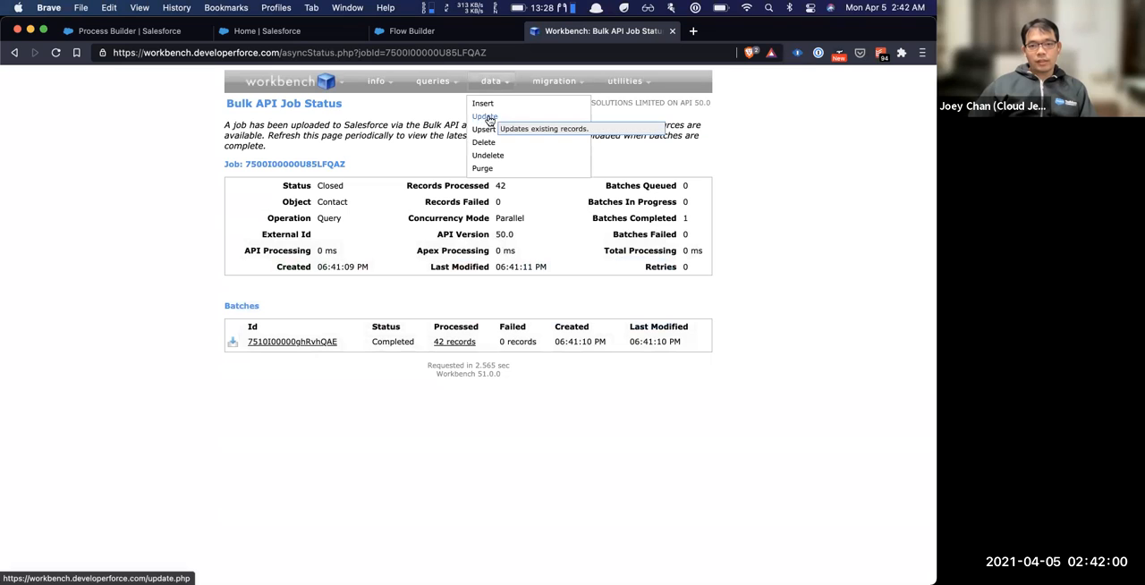
pyautogui.click(485, 117)
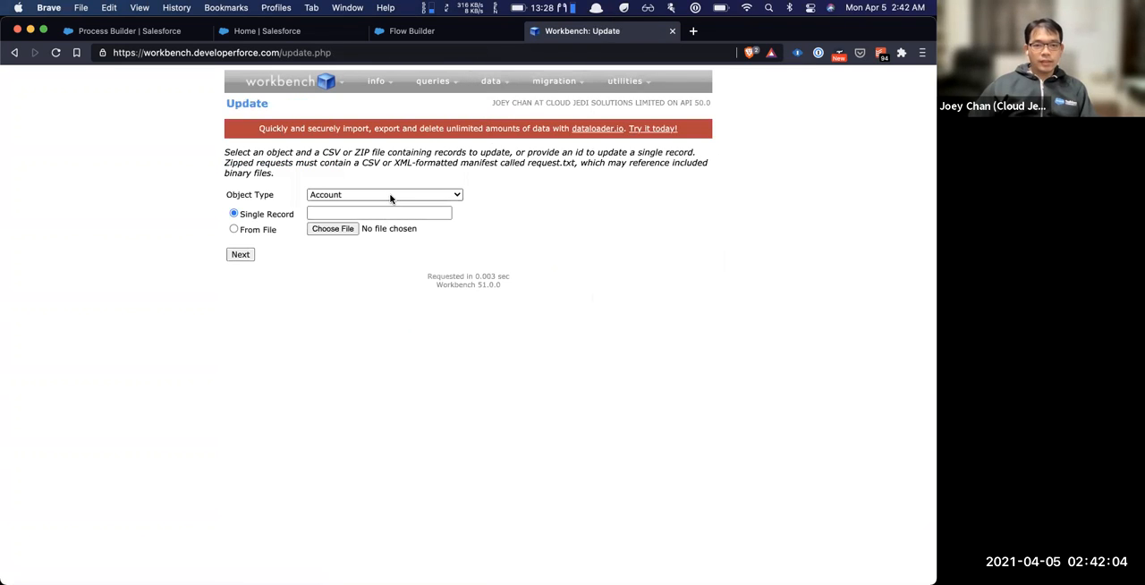
pyautogui.click(391, 196)
pyautogui.write('co')
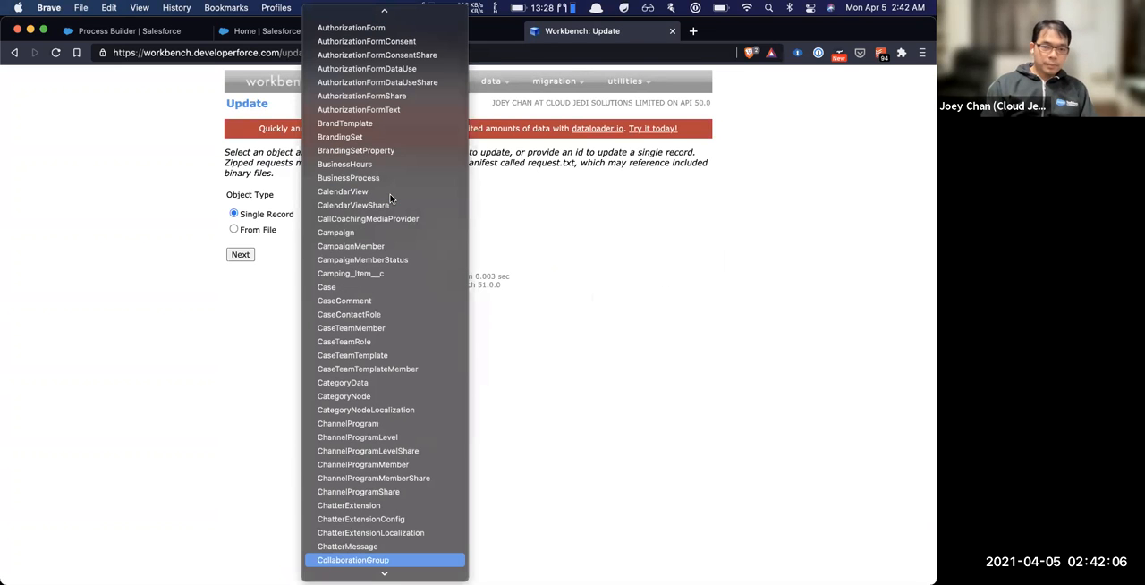
pyautogui.write('nt')
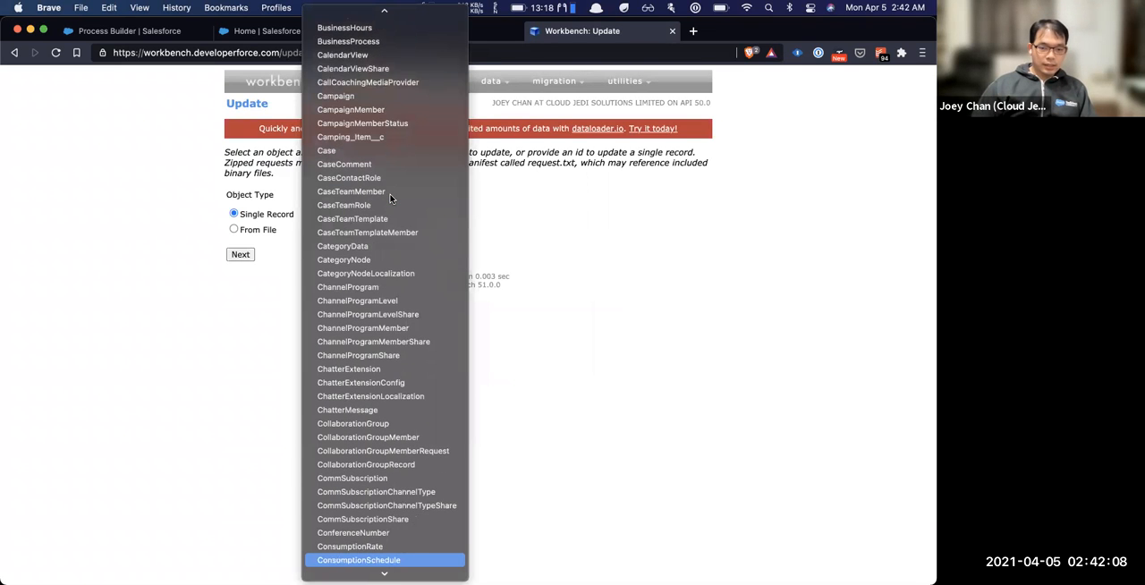
pyautogui.press('Return')
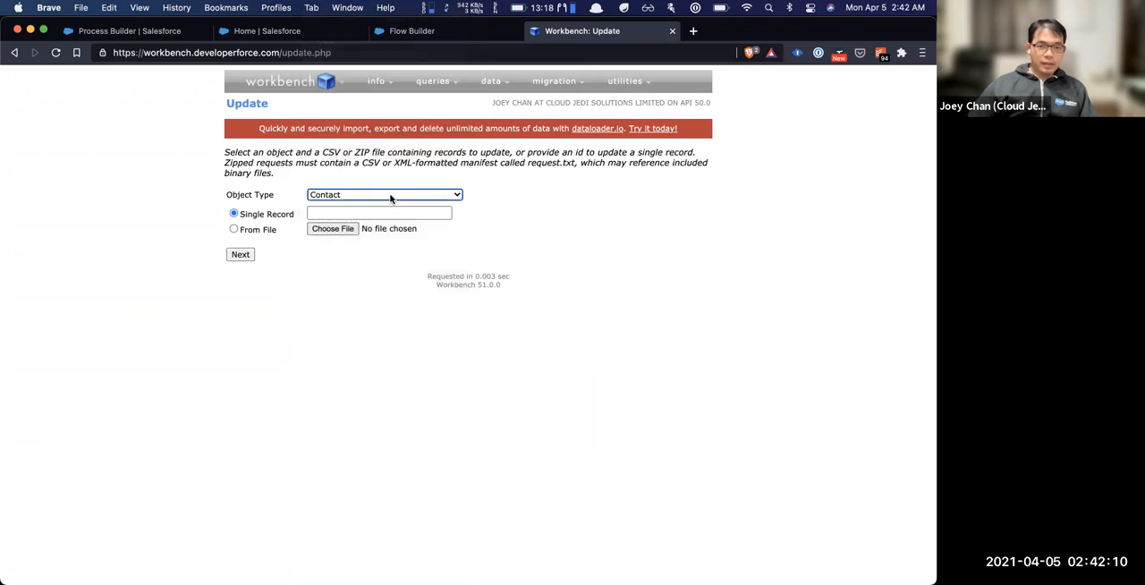
# Set the update source to From File and upload "ContactUpdate-Apex Hours.csv" from Downloads
pyautogui.click(273, 232)
pyautogui.click(273, 232)
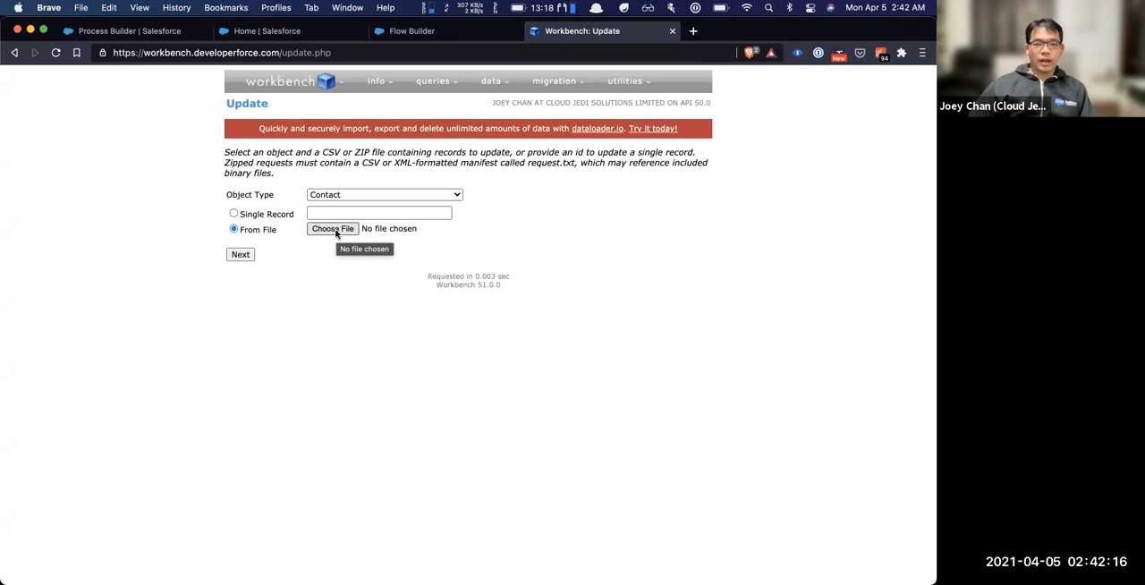
pyautogui.click(336, 232)
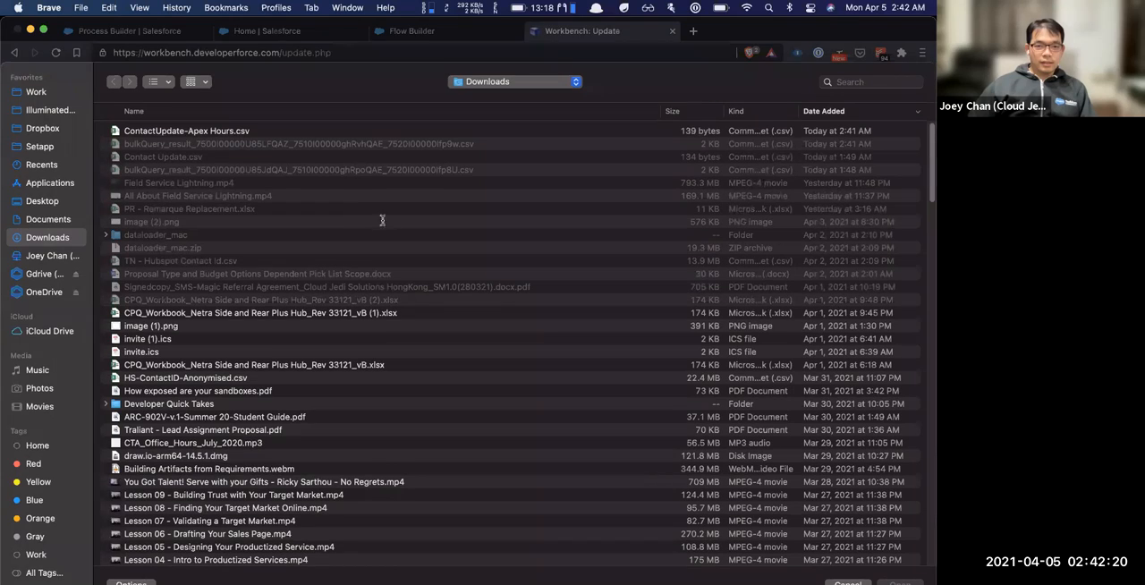
pyautogui.press('Return')
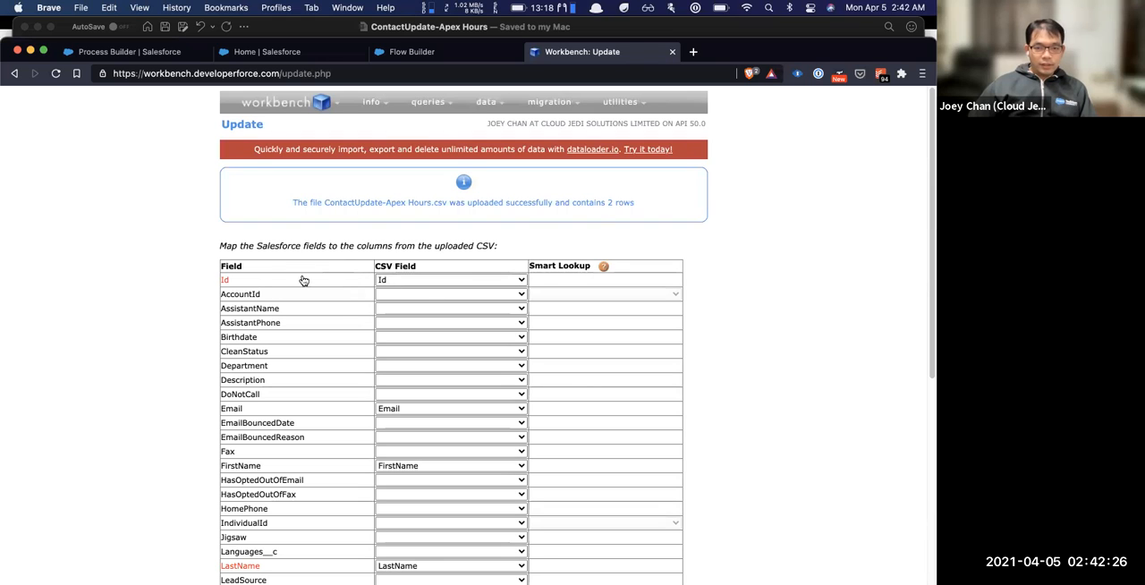
# Compare the Id field's CSV mapping with the column headers of the update file in Excel, and return to Workbench
pyautogui.click(440, 279)
pyautogui.click(440, 279)
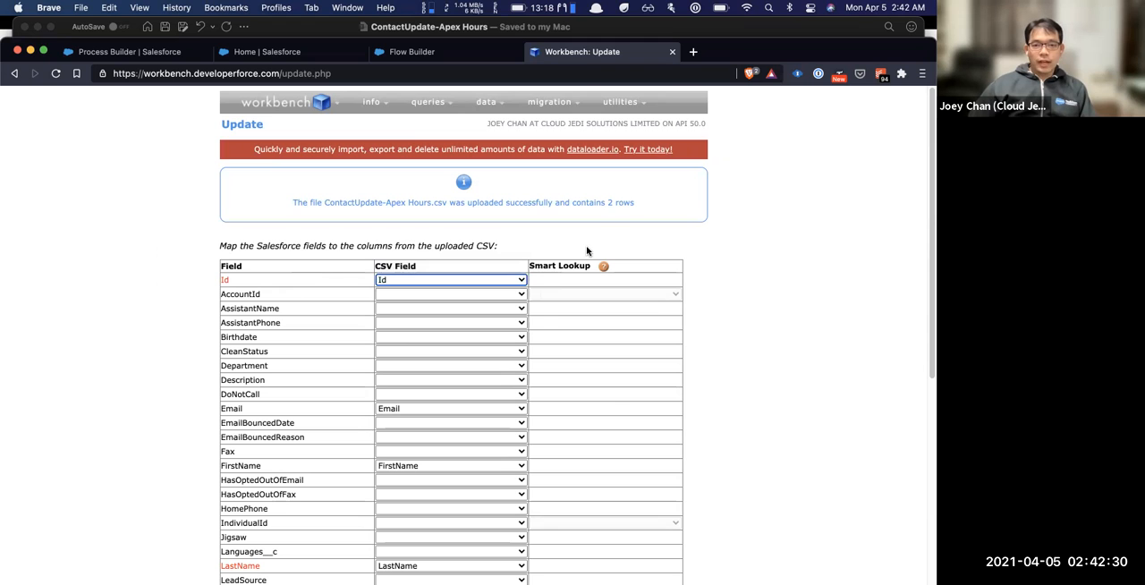
pyautogui.press('super+Tab')
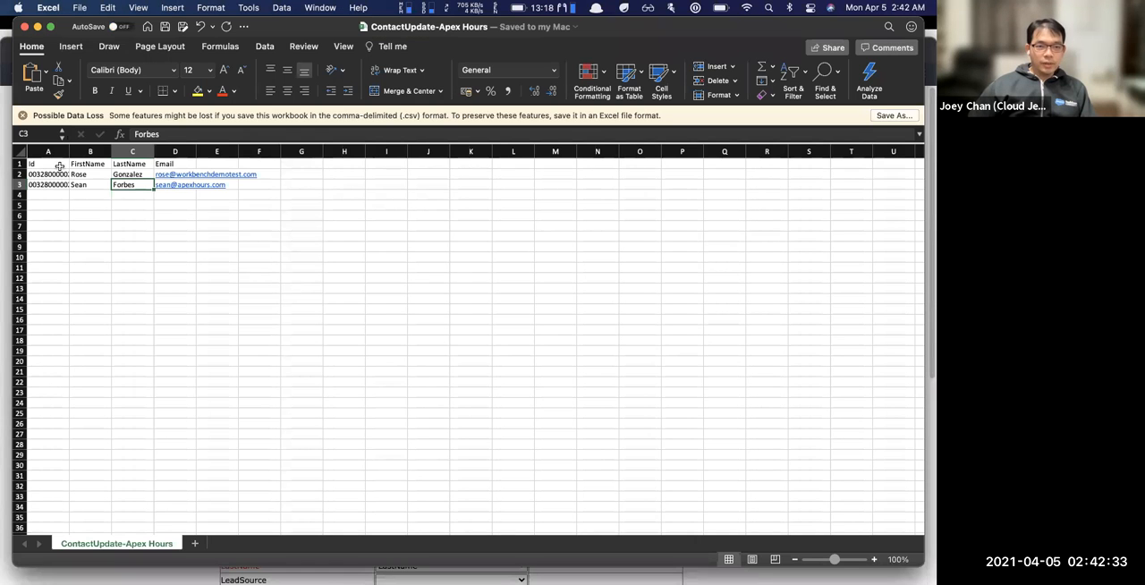
pyautogui.click(57, 164)
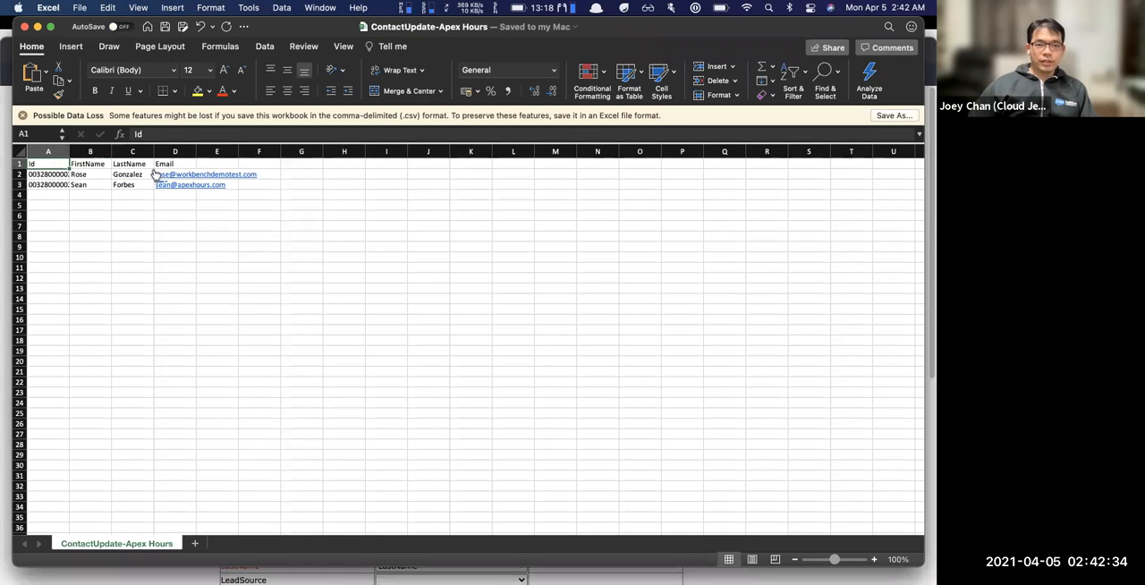
pyautogui.click(94, 165)
pyautogui.press('super+Tab')
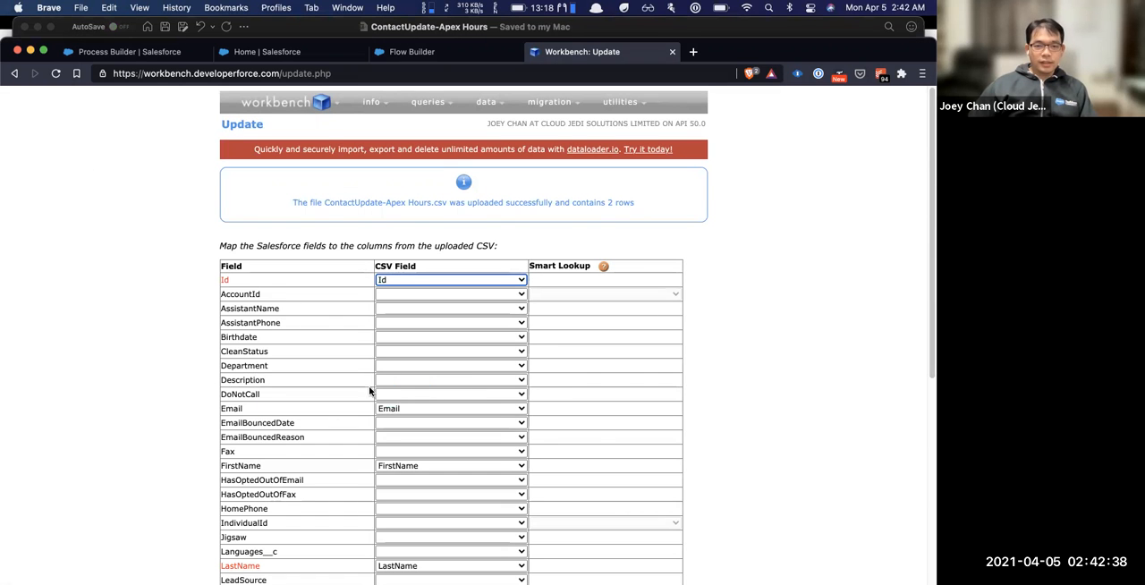
# Accept the Id, Email, FirstName and LastName mappings and confirm the Contact update without the Bulk API
pyautogui.scroll(-2, 197, 426)
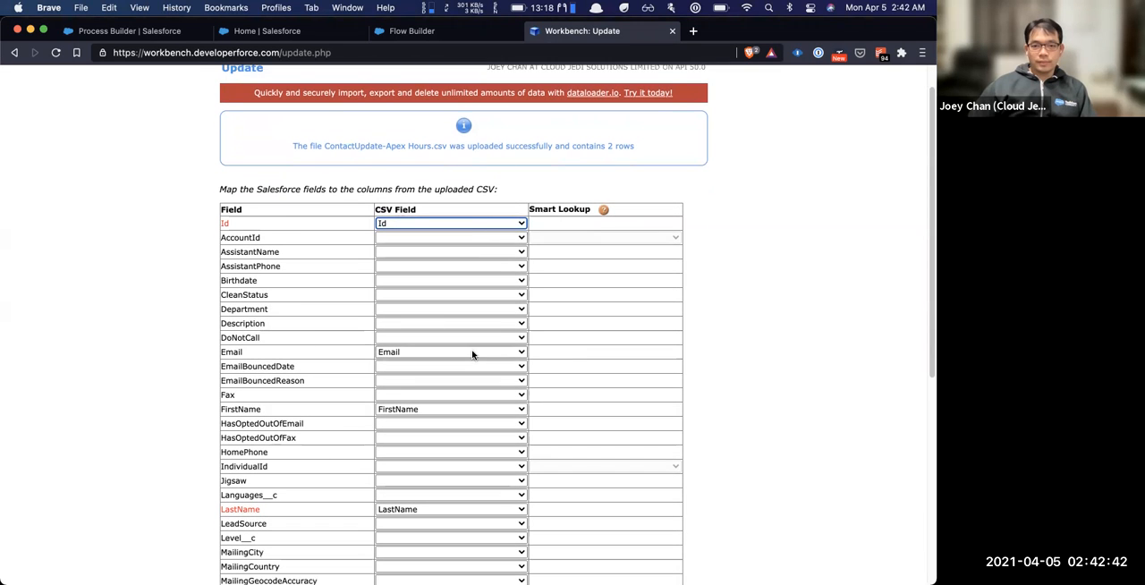
pyautogui.scroll(-5, 472, 353)
pyautogui.scroll(-8, 277, 417)
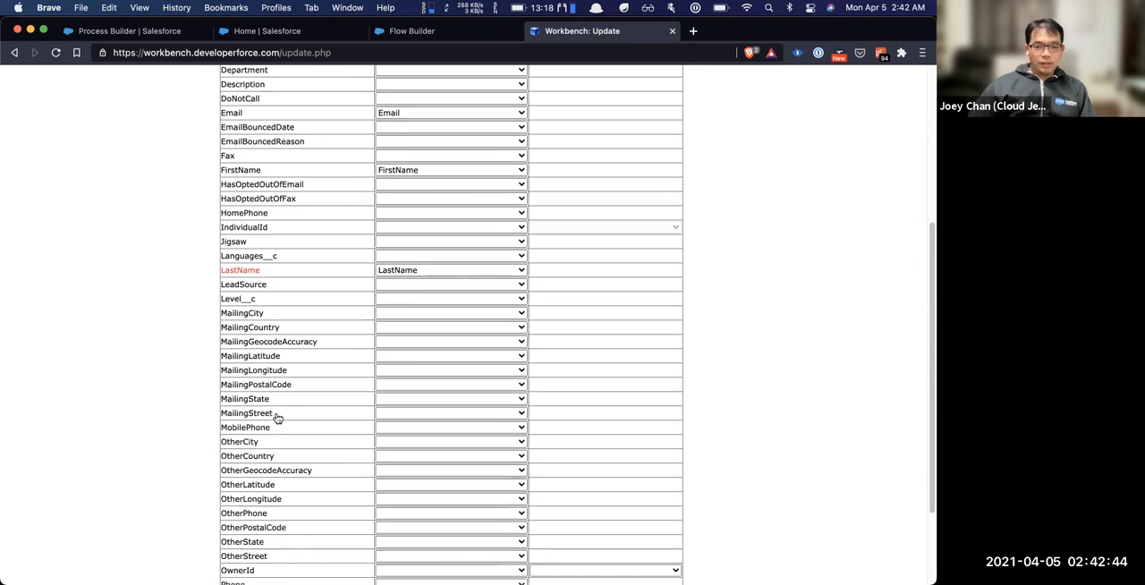
pyautogui.click(243, 540)
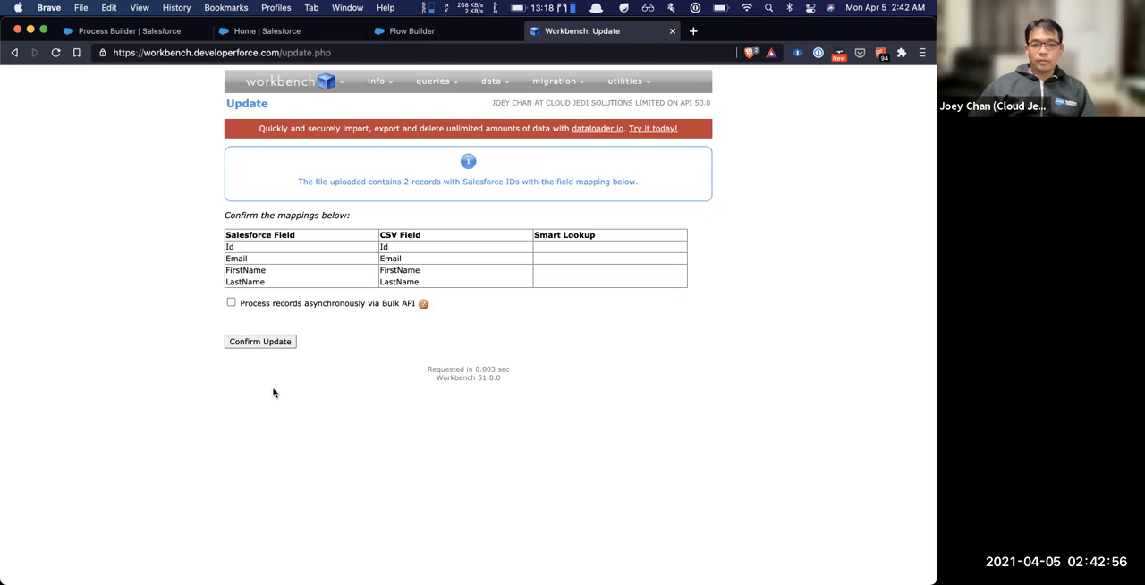
pyautogui.click(258, 342)
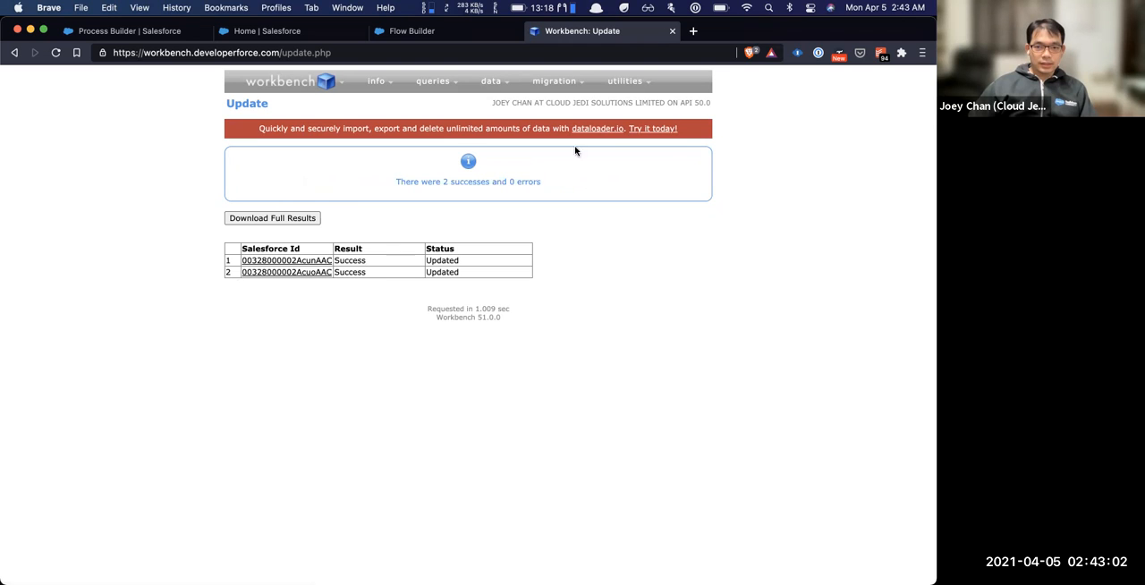
# Open both updated contact records in Salesforce from the update results
pyautogui.moveTo(301, 260)
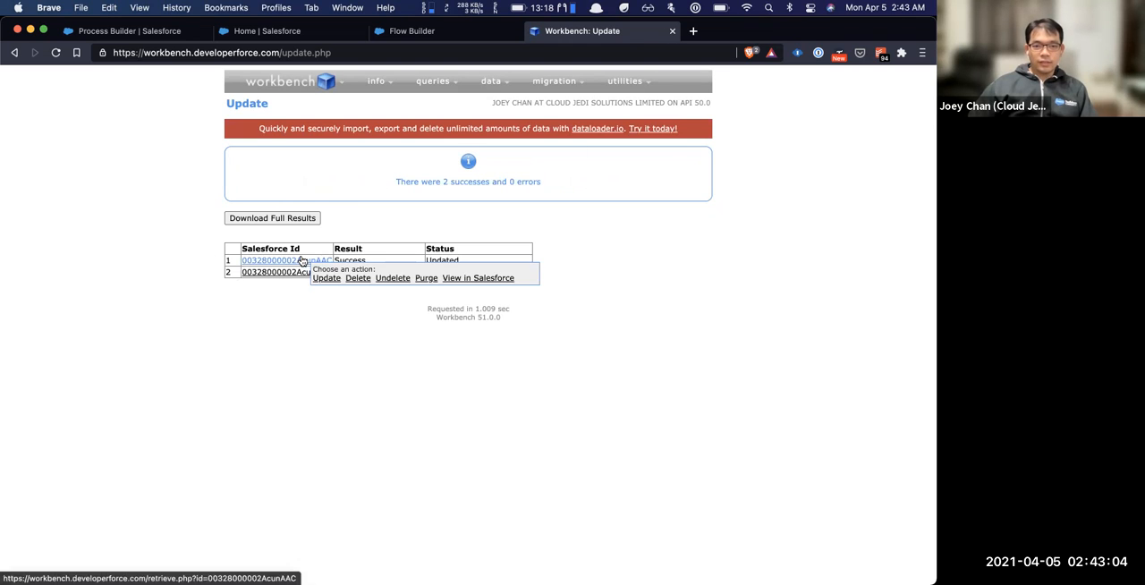
pyautogui.click(480, 280)
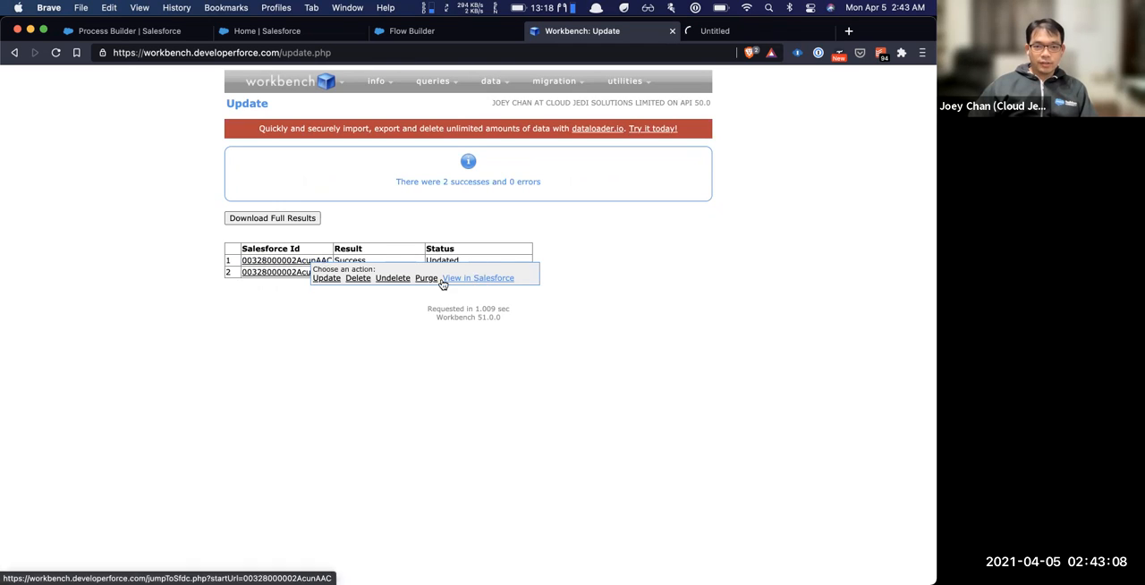
pyautogui.moveTo(297, 272)
pyautogui.click(465, 288)
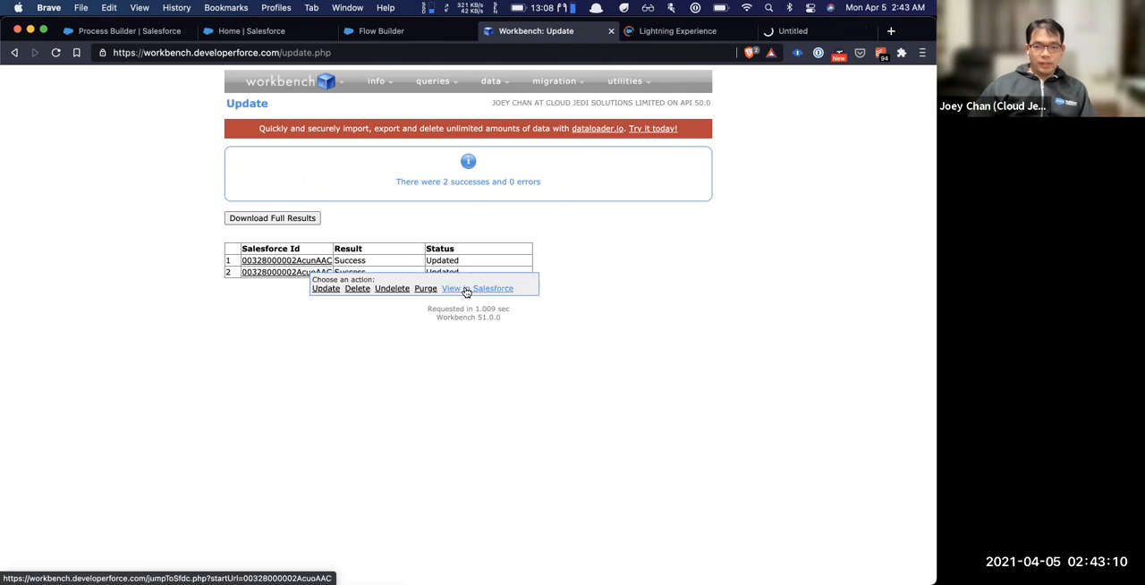
# Check the Email field on both updated contact records and return to the Workbench update results
pyautogui.click(678, 33)
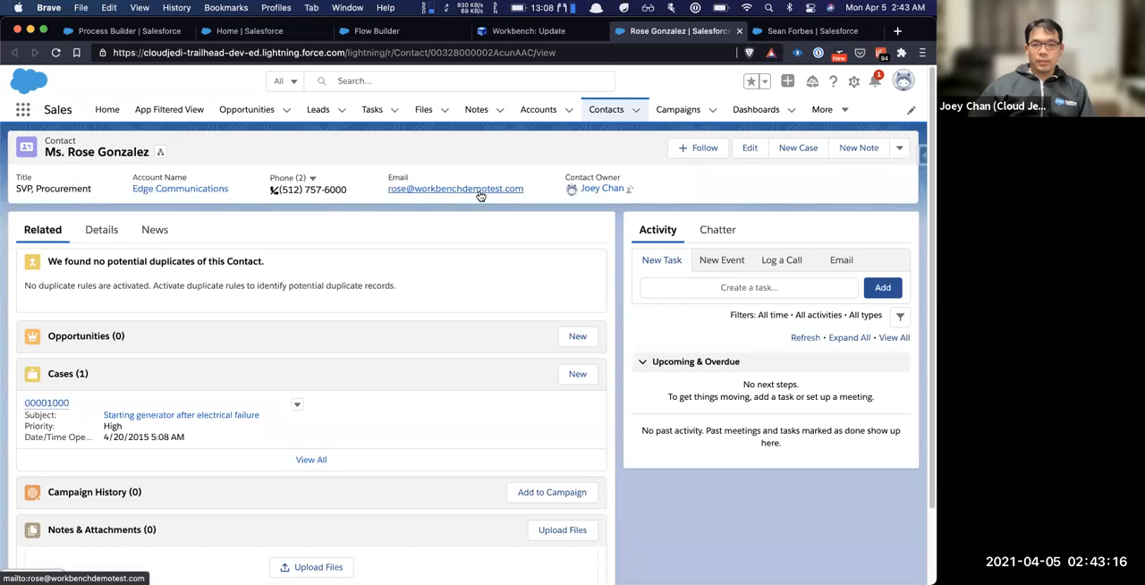
pyautogui.click(809, 30)
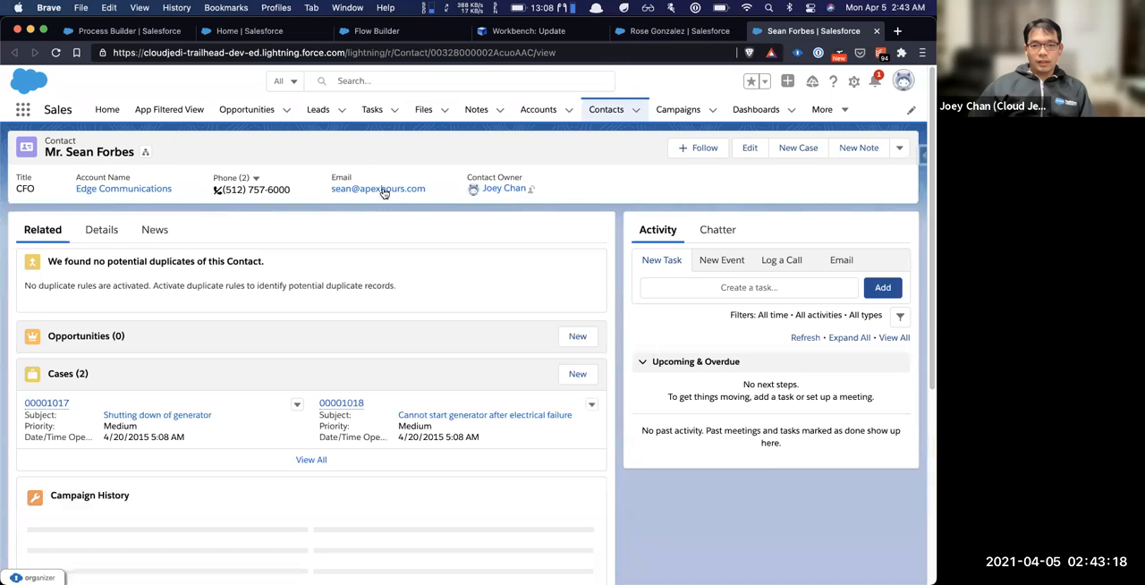
pyautogui.click(541, 36)
# Look at the metadata migration options by opening the Deploy page and the Retrieve page
pyautogui.moveTo(552, 79)
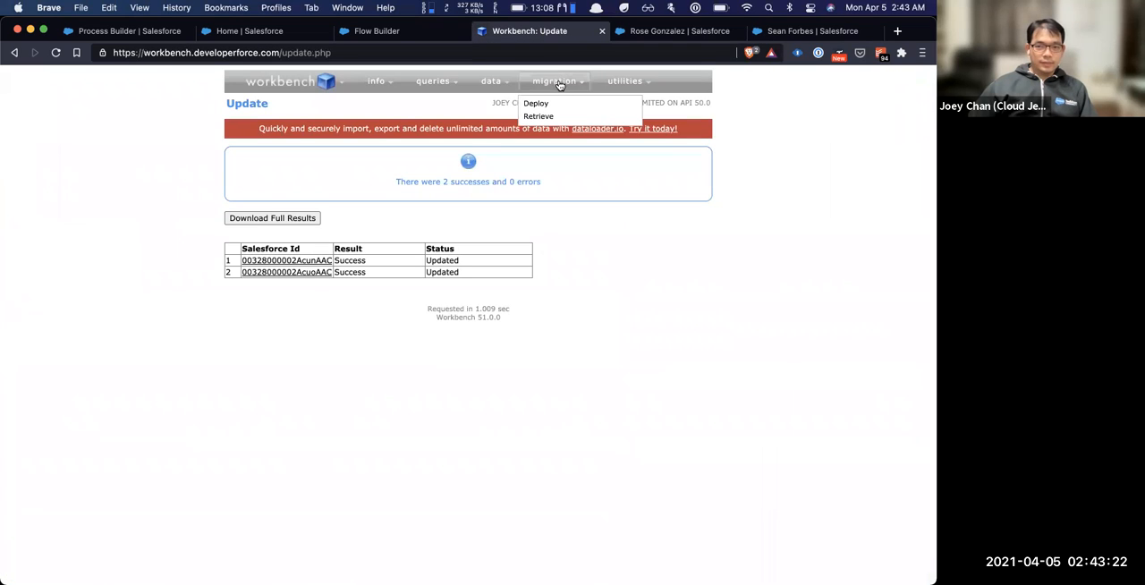
pyautogui.moveTo(479, 83)
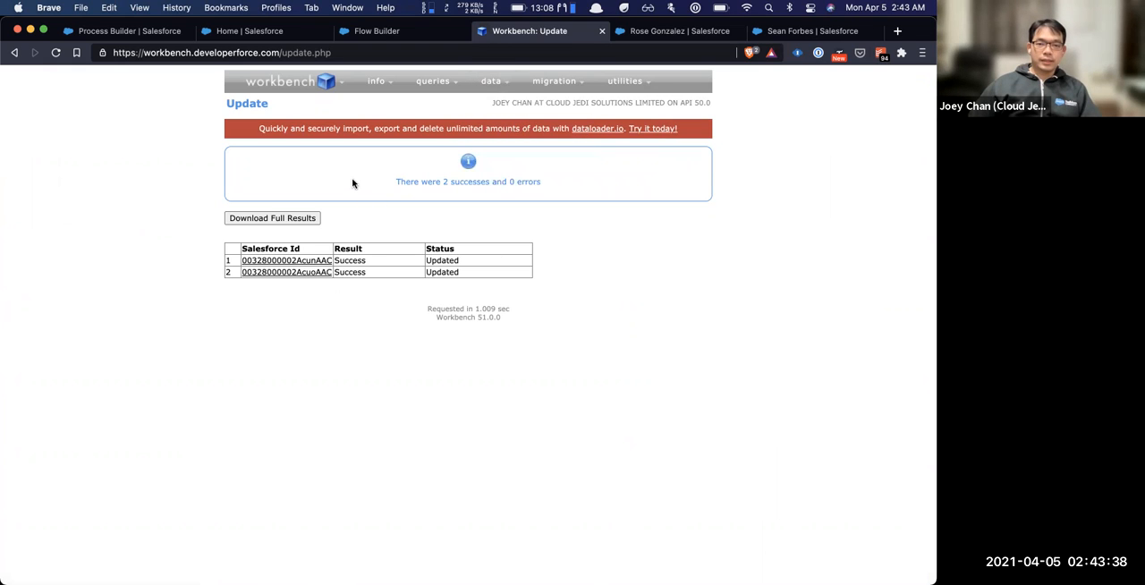
pyautogui.moveTo(589, 94)
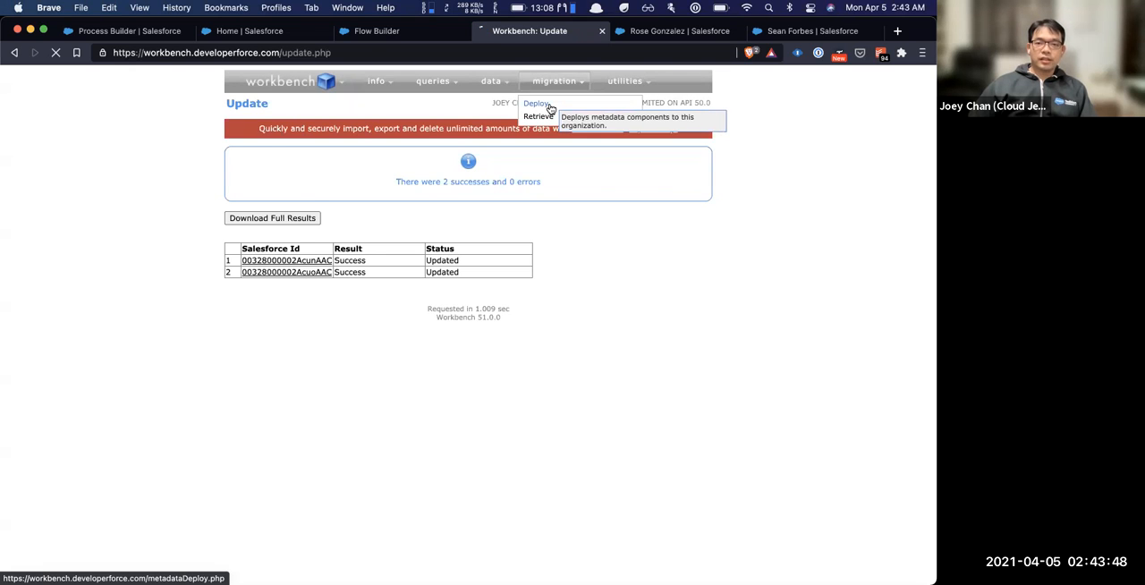
pyautogui.click(550, 108)
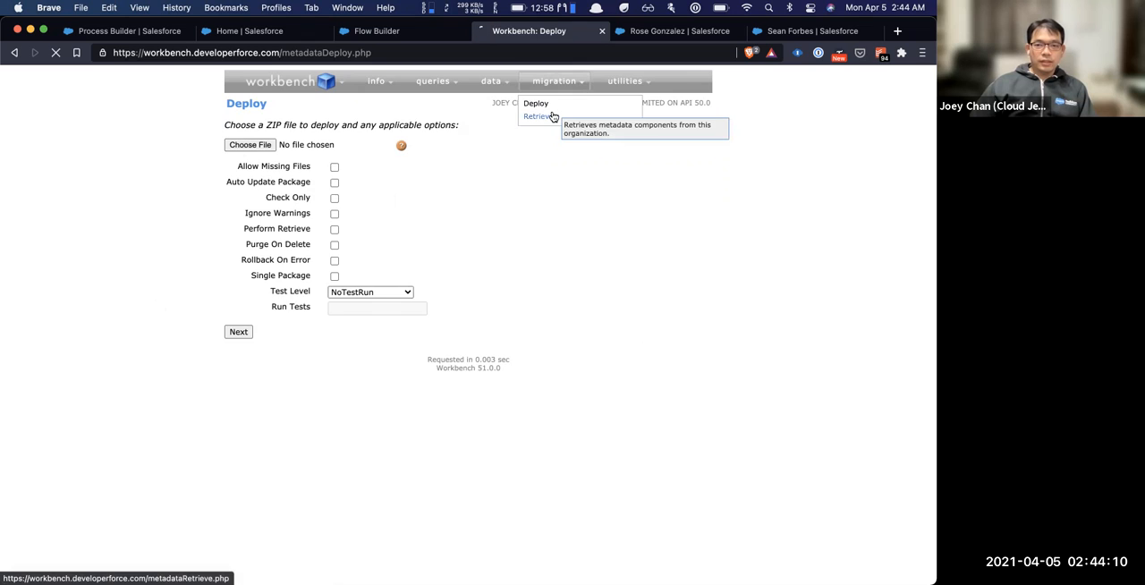
pyautogui.click(553, 116)
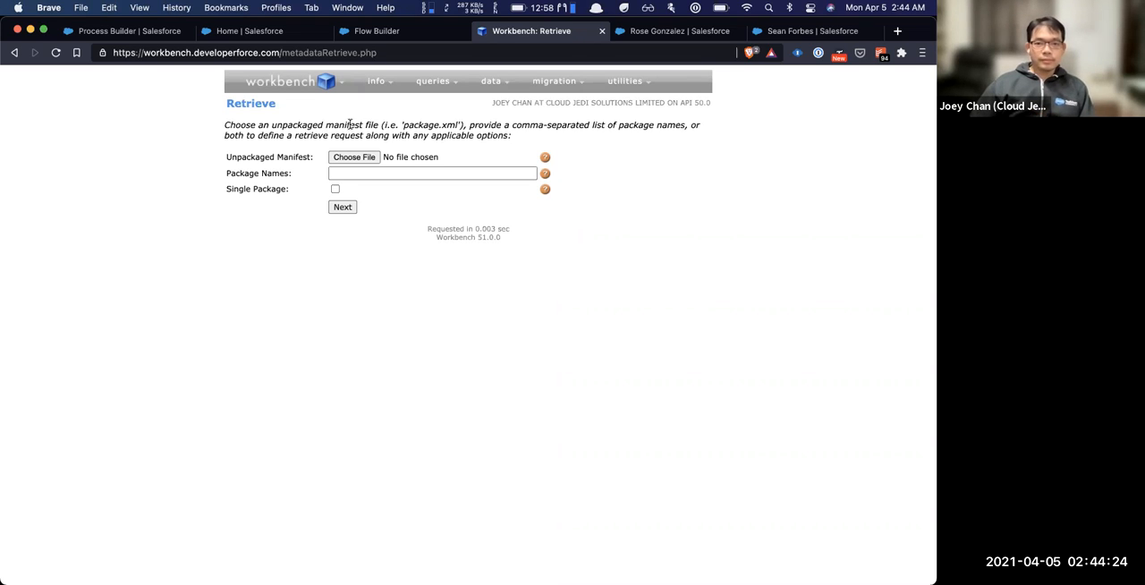
# Open REST Explorer, execute a GET request on /services/data/v50.0 and look through the returned resources
pyautogui.moveTo(629, 81)
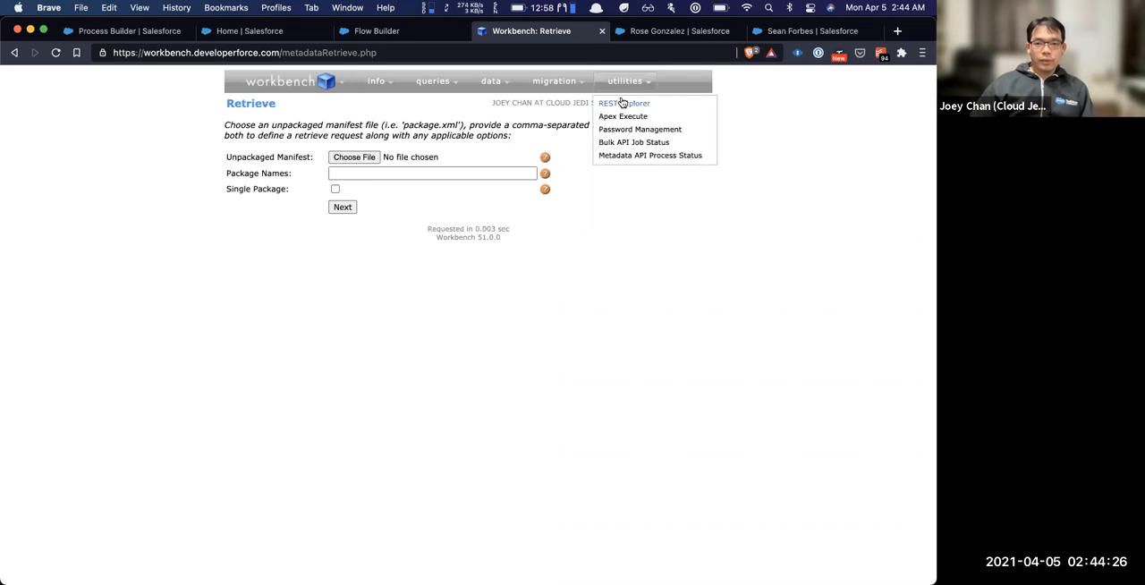
pyautogui.click(623, 103)
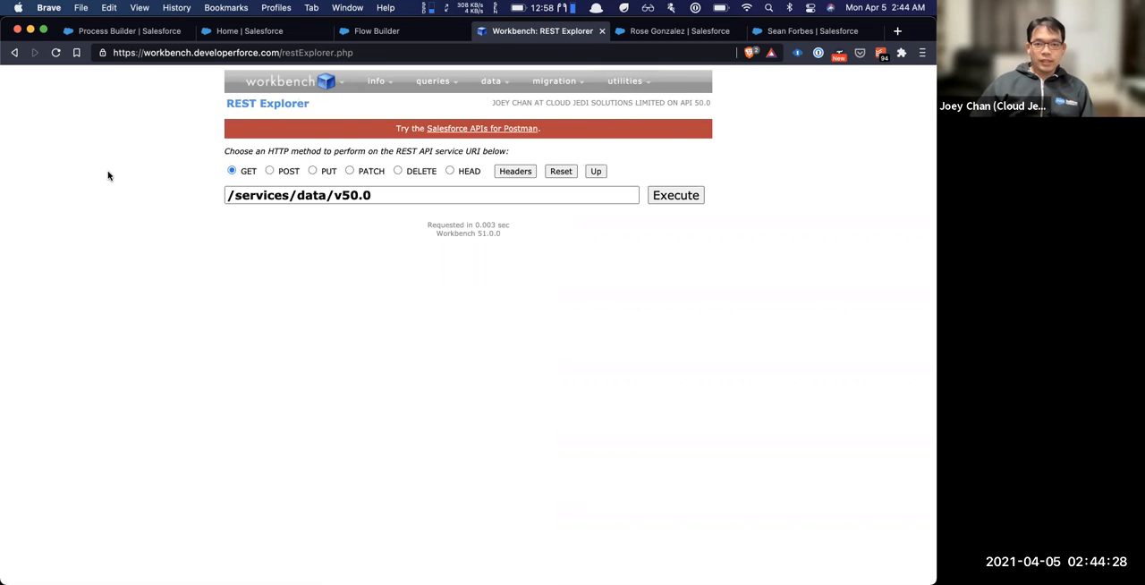
pyautogui.tripleClick(417, 194)
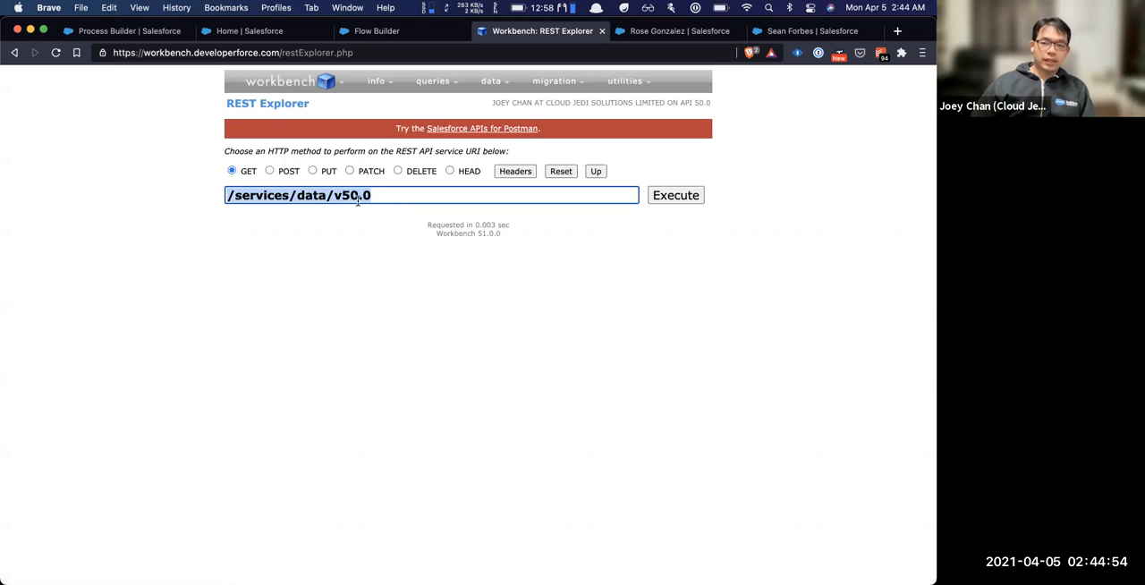
pyautogui.click(684, 199)
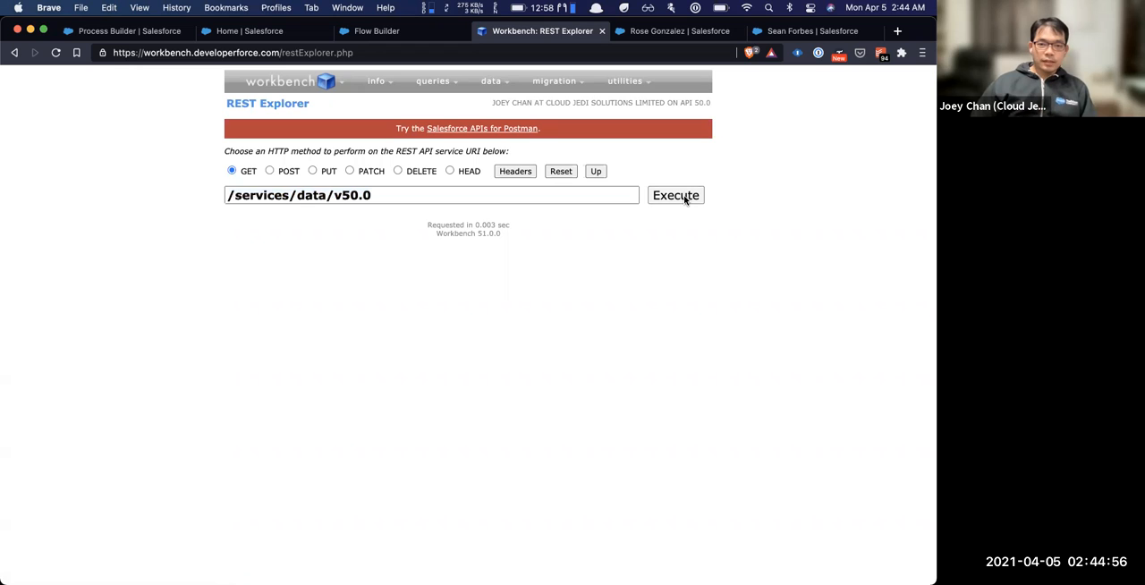
pyautogui.click(684, 199)
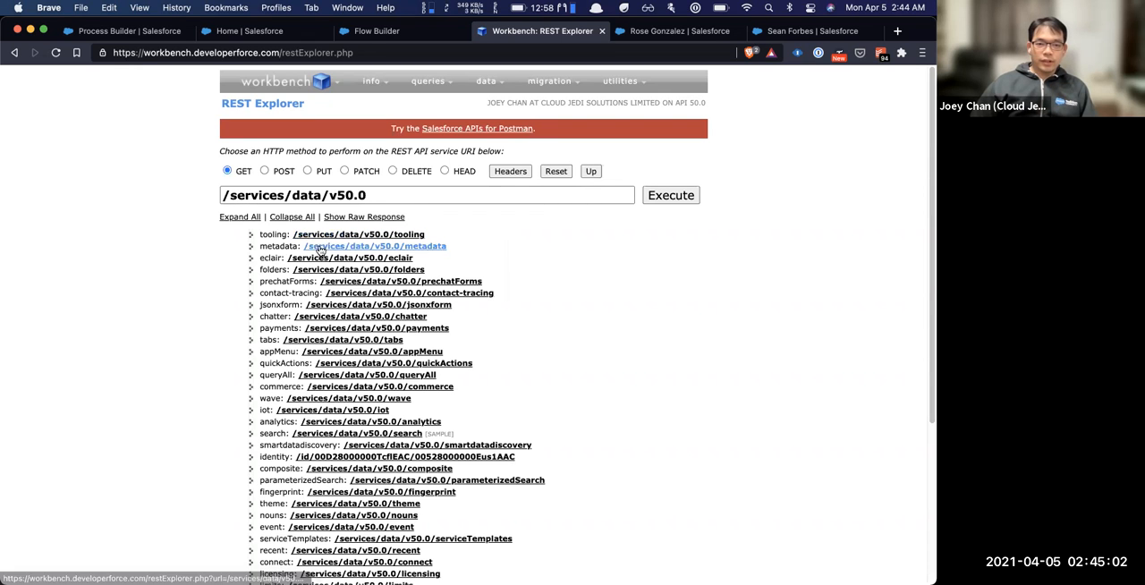
pyautogui.scroll(-5, 357, 343)
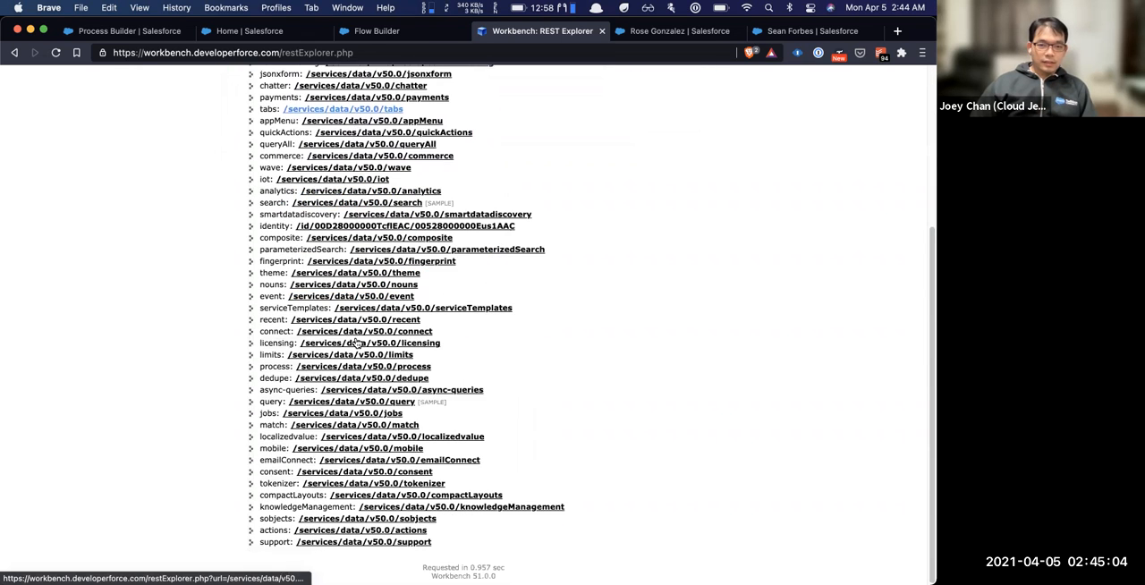
pyautogui.scroll(5, 356, 343)
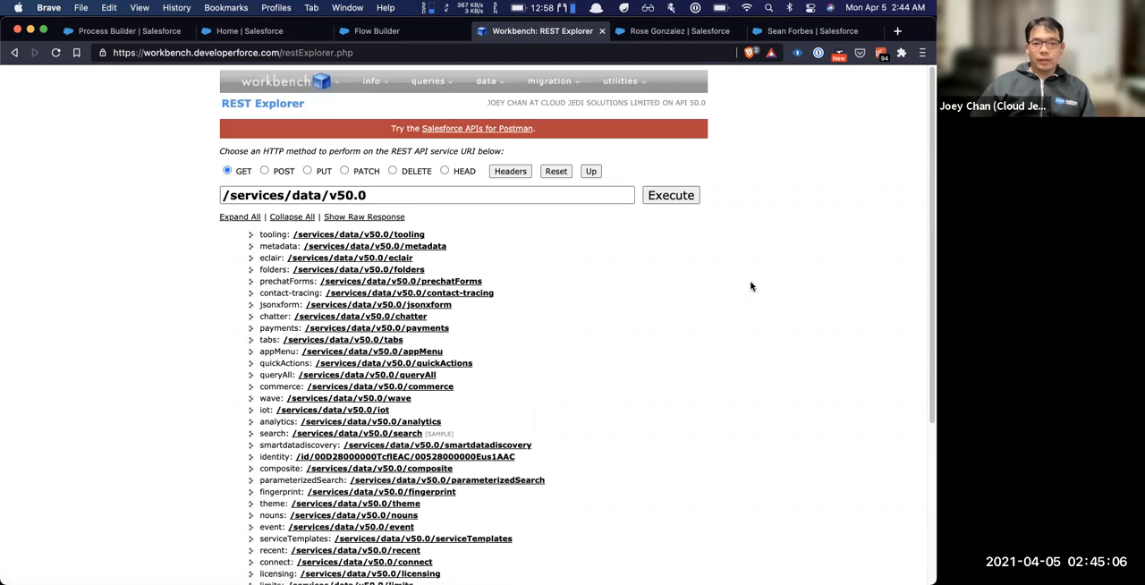
# Open the tooling resource's query endpoint and set the request method to POST with an empty request body
pyautogui.click(367, 236)
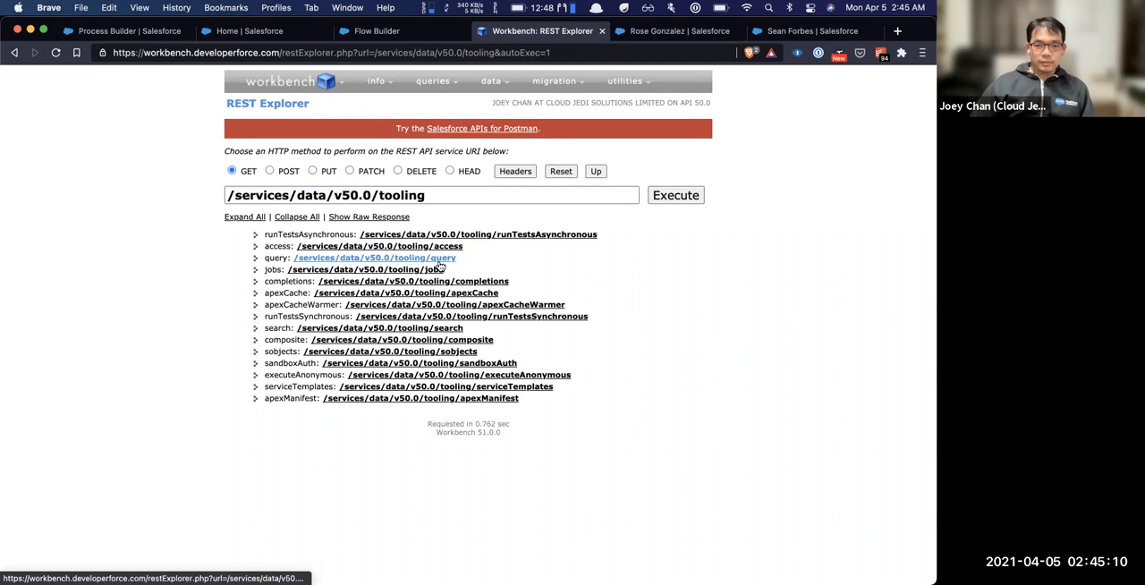
pyautogui.click(388, 258)
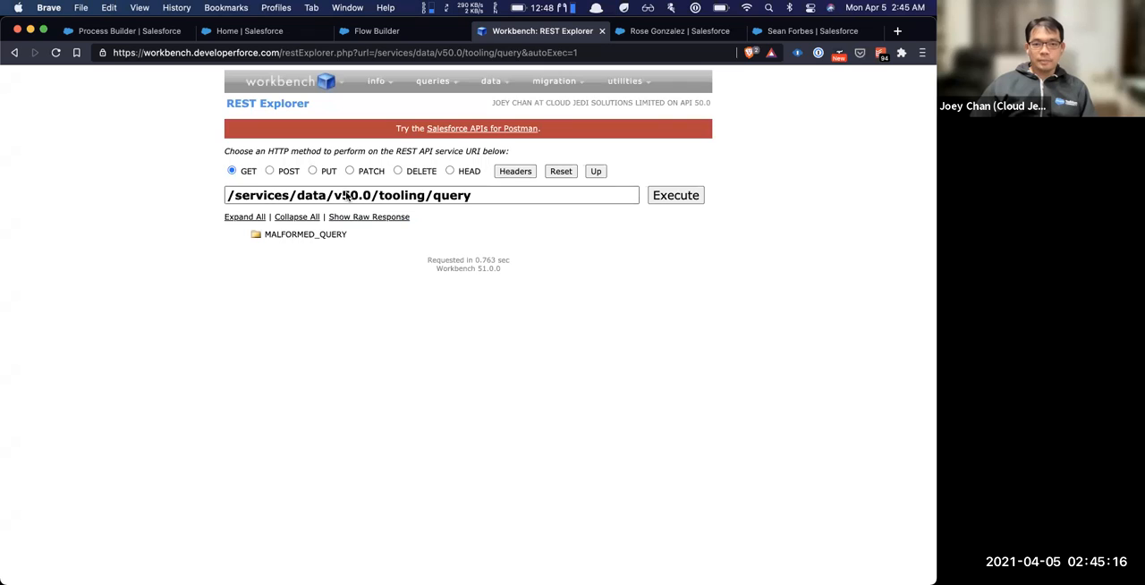
pyautogui.click(269, 171)
pyautogui.click(360, 271)
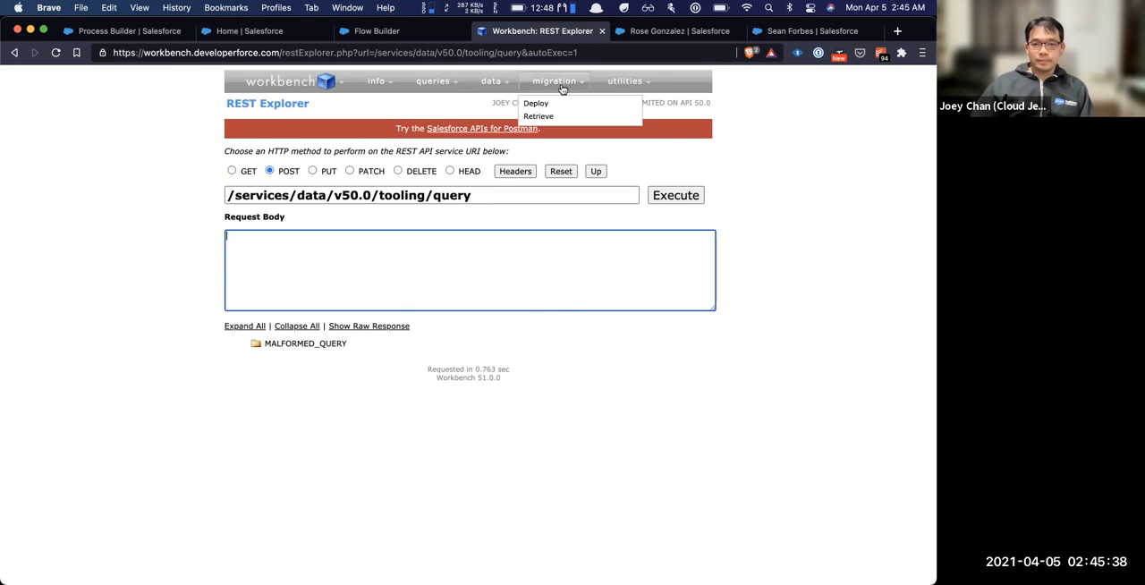
# Open Apex Execute and run System.debug('Hello World!'); as an anonymous block
pyautogui.moveTo(595, 82)
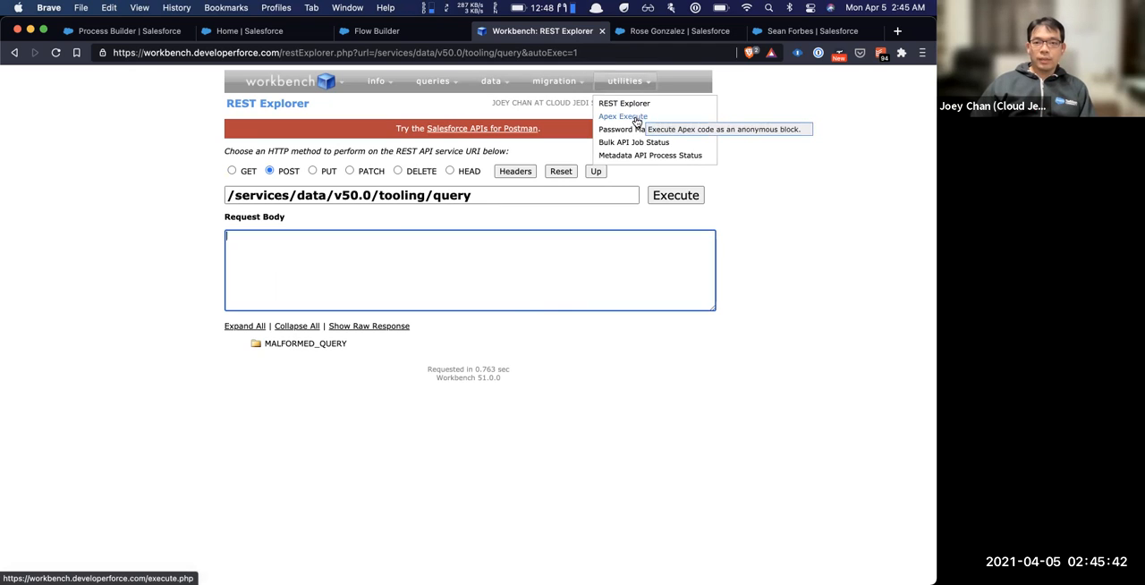
pyautogui.click(636, 119)
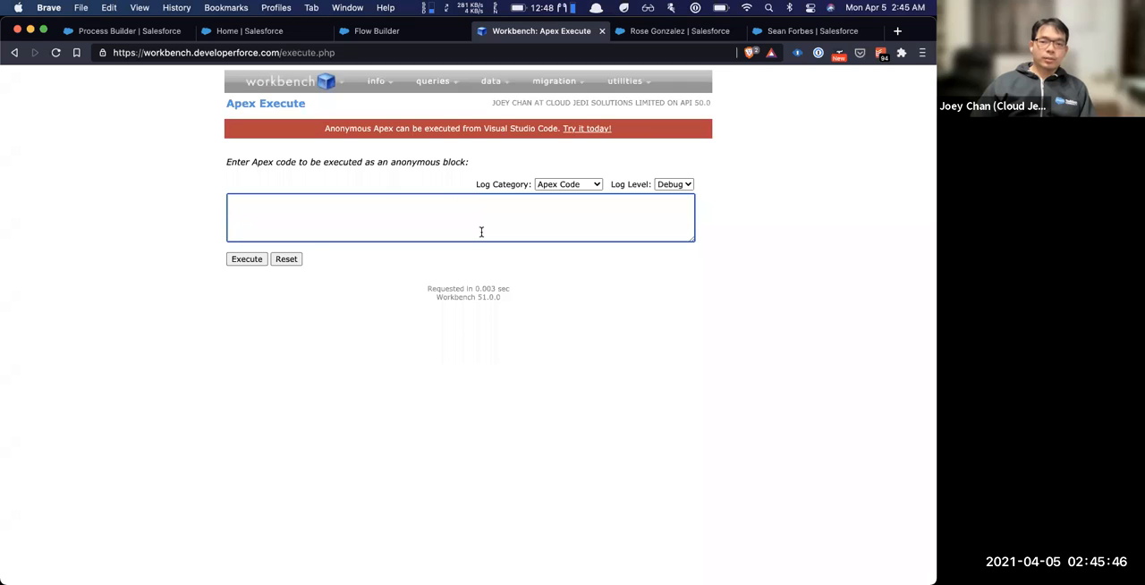
pyautogui.write('Syt')
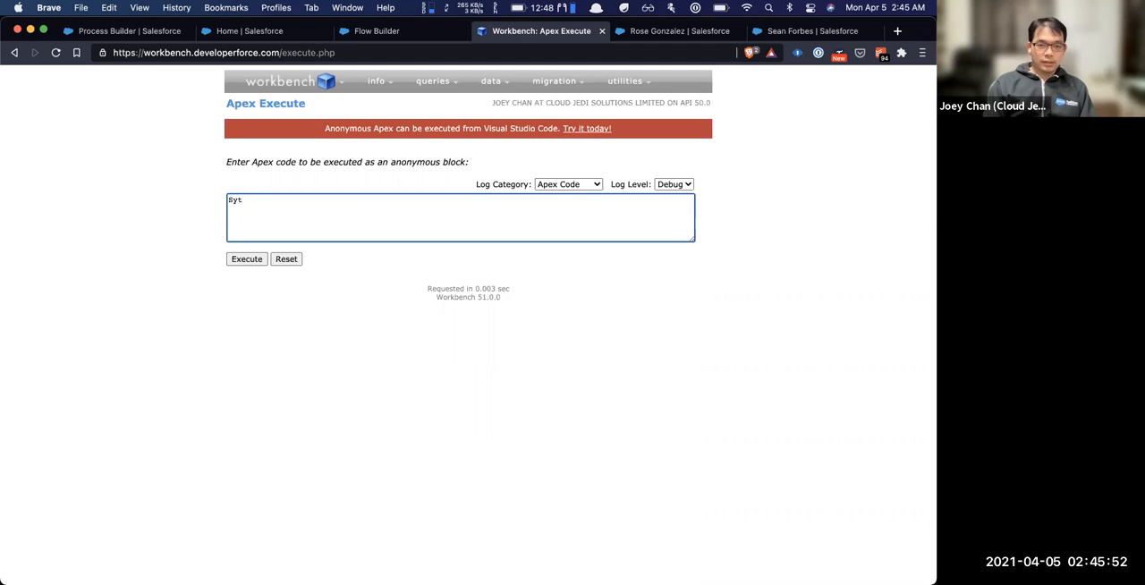
pyautogui.write("stem.debug('');")
pyautogui.press('Left')
pyautogui.press('Left')
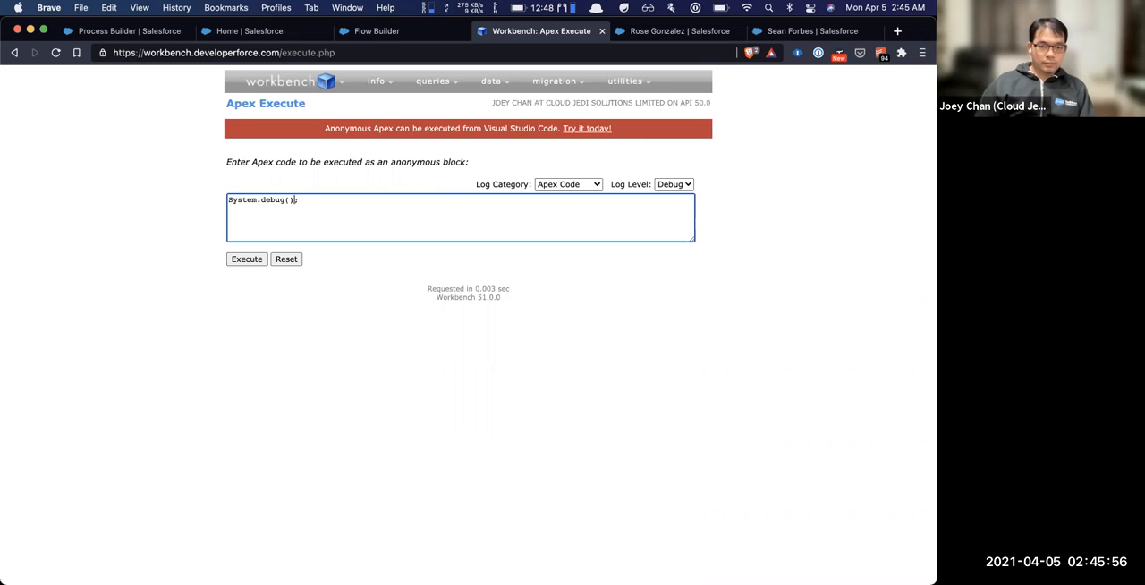
pyautogui.write("''")
pyautogui.press('Left')
pyautogui.write('Hello World!')
pyautogui.click(247, 260)
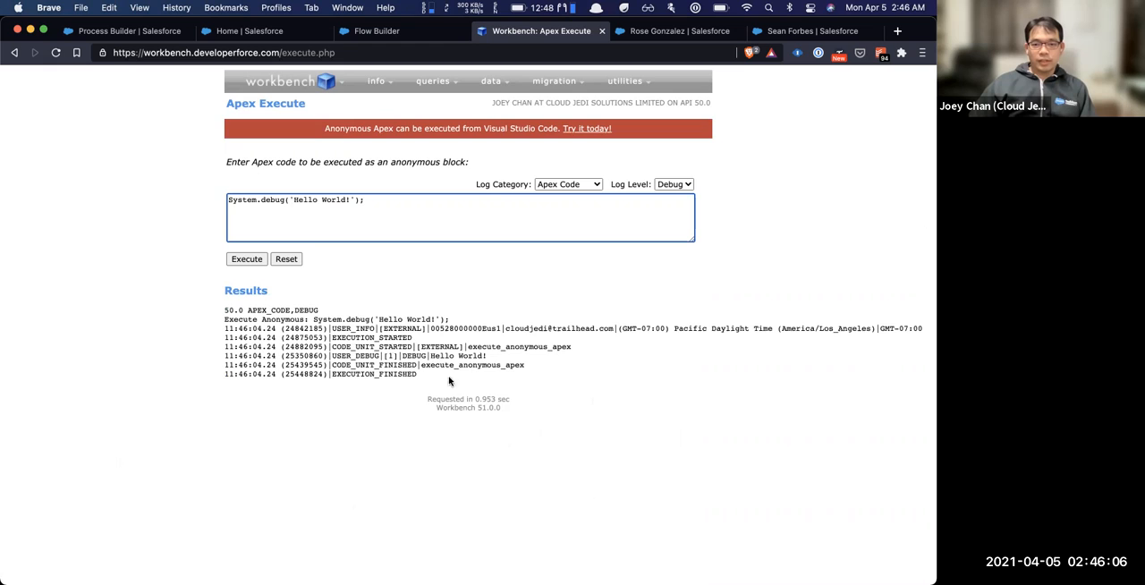
# Review the log category options, set the Log Level to Finest and execute the Apex code again
pyautogui.click(428, 356)
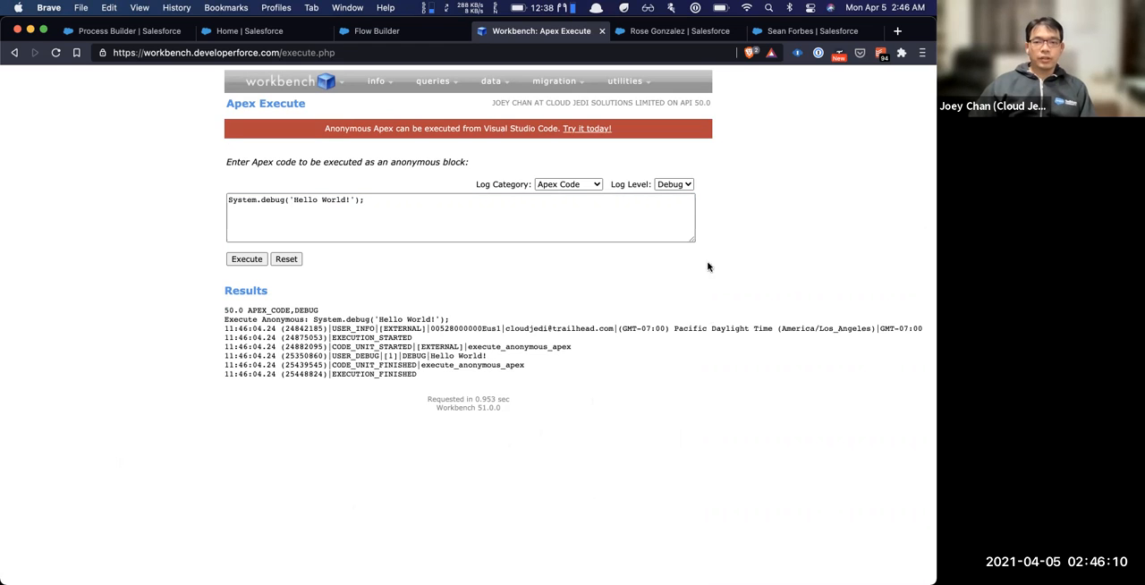
pyautogui.click(569, 184)
pyautogui.click(569, 184)
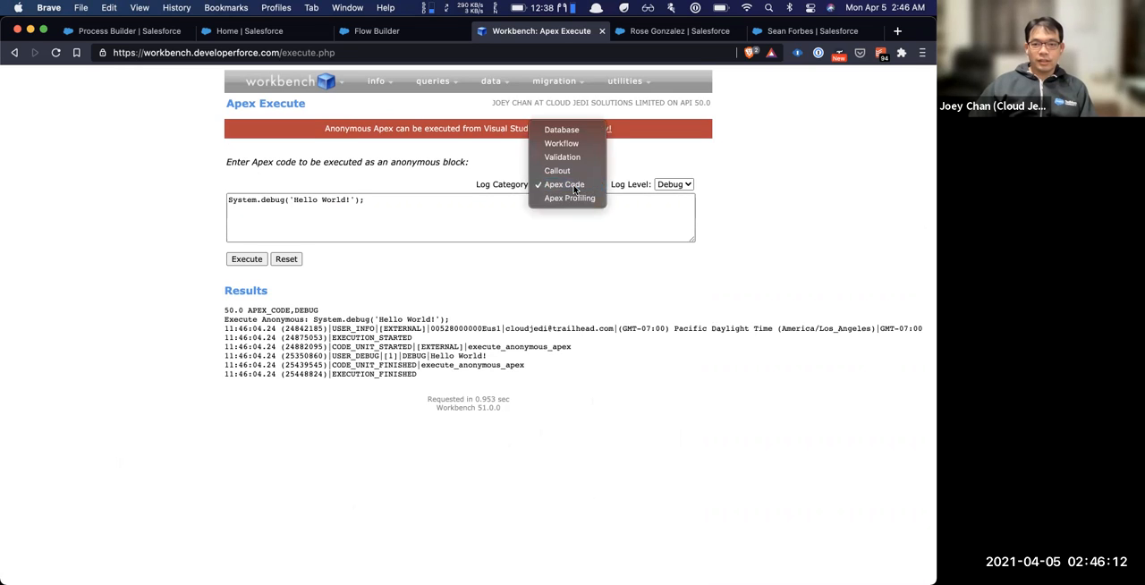
pyautogui.click(682, 184)
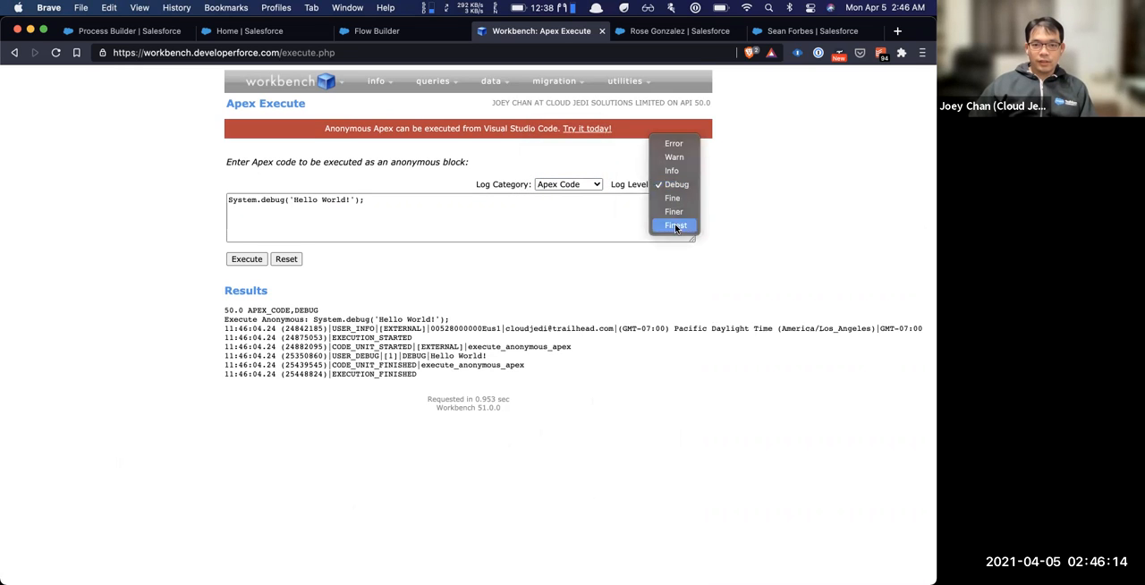
pyautogui.click(680, 226)
pyautogui.click(253, 259)
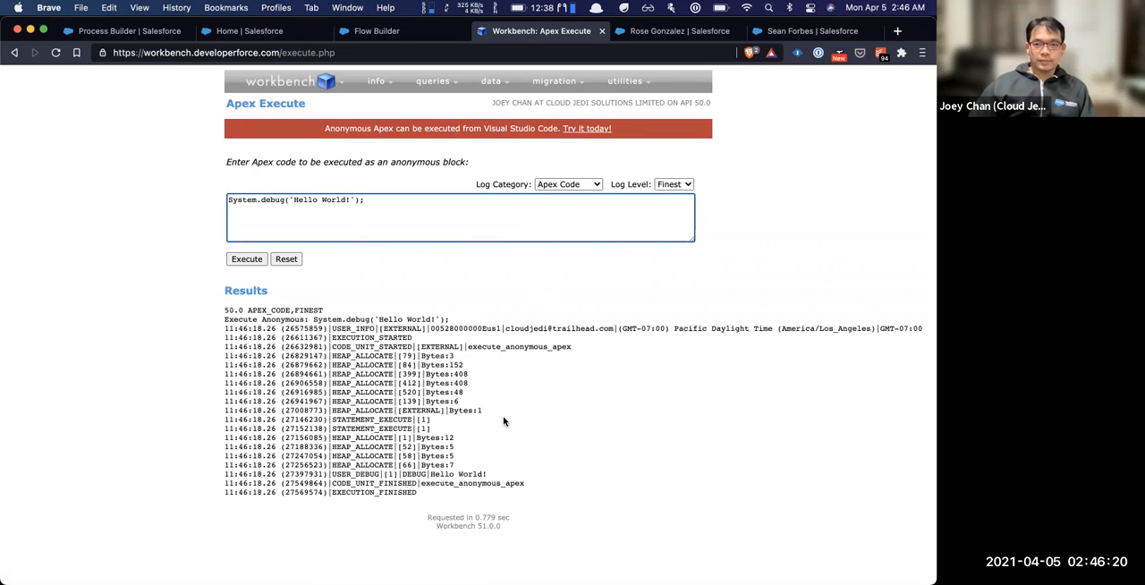
# Open the Password Management utility and examine its form for setting a user's password
pyautogui.moveTo(606, 90)
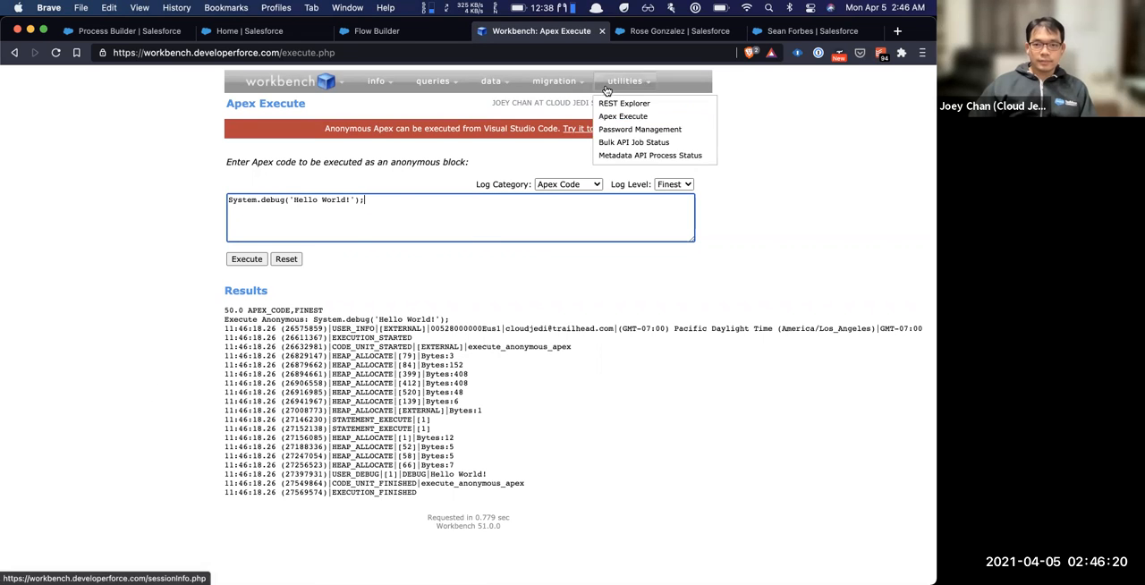
pyautogui.click(651, 130)
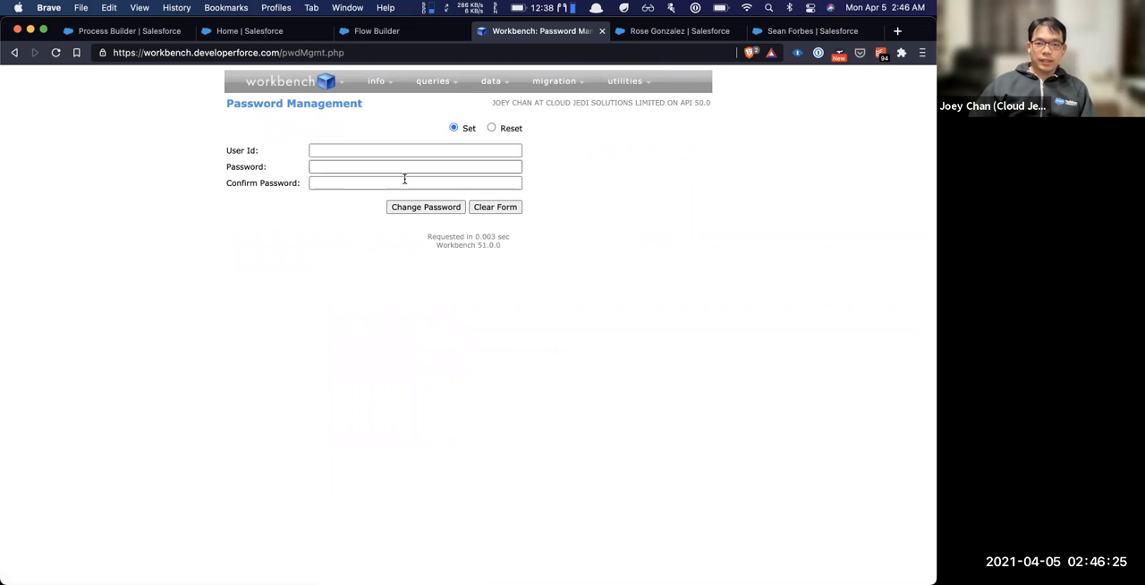
pyautogui.click(450, 150)
pyautogui.click(702, 152)
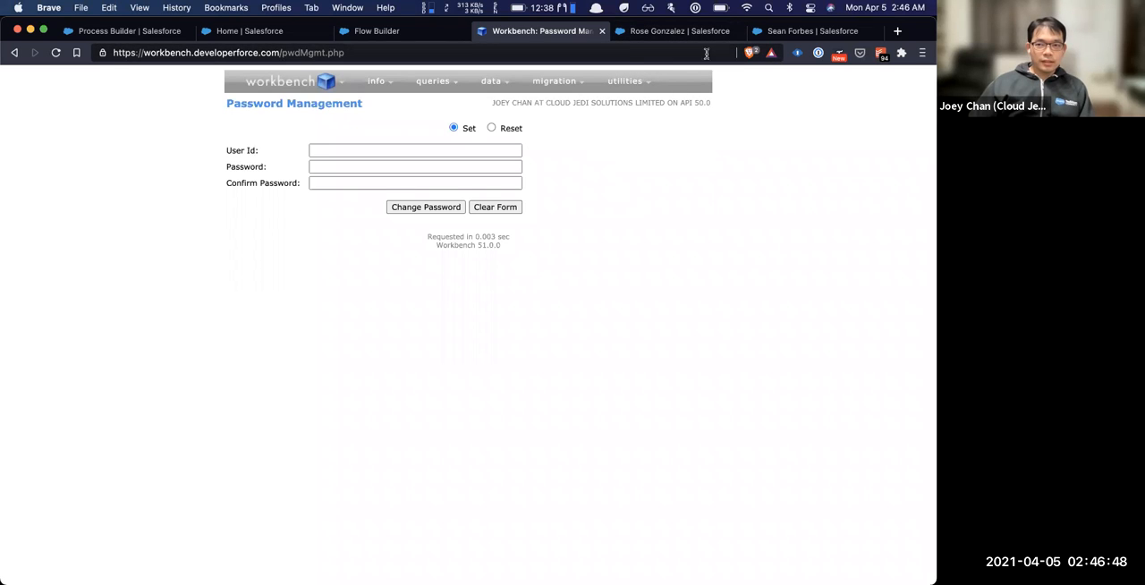
# Close both contact record pages and move the Salesforce Setup page next to Workbench in the browser
pyautogui.middleClick(662, 36)
pyautogui.middleClick(685, 34)
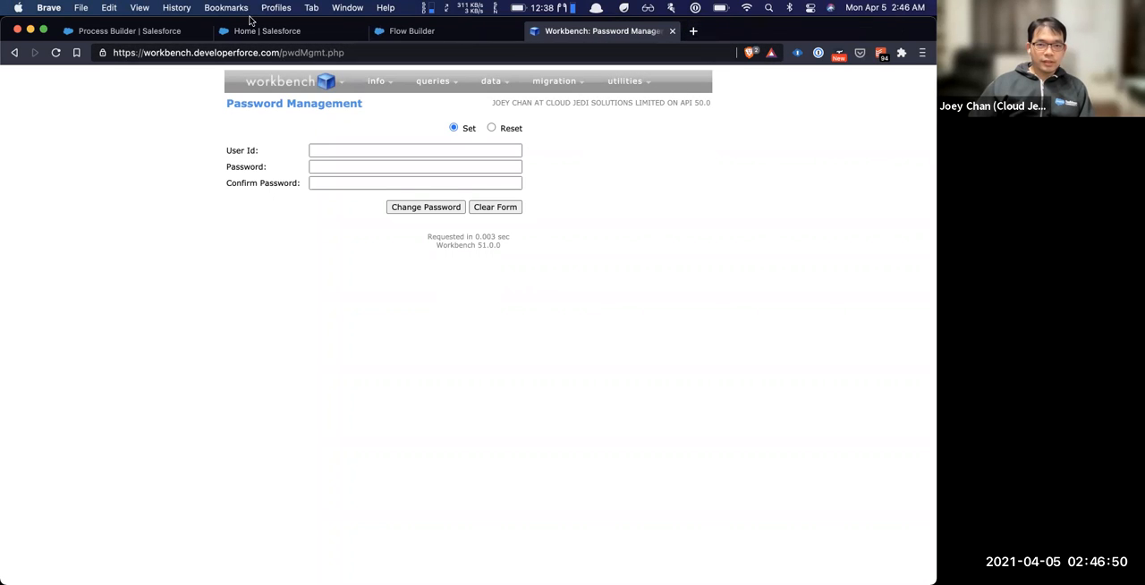
pyautogui.moveTo(266, 22); pyautogui.dragTo(417, 25)
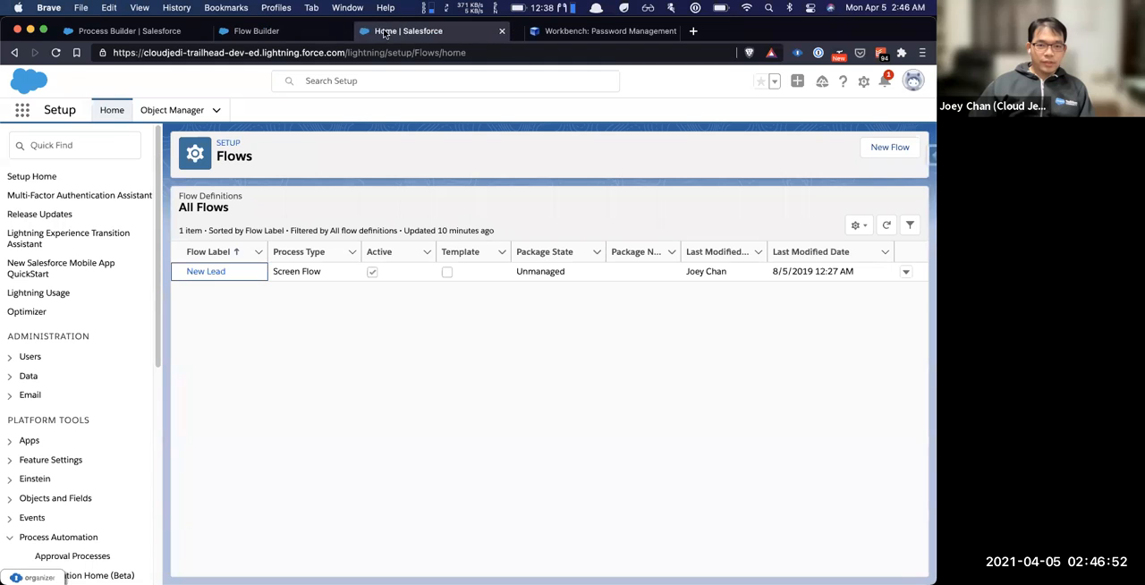
# Go to the Users setup page with an organizer search for "users" and open the Customer Community Plus user's record
pyautogui.hotkey('ctrl', 'shift', 'space')
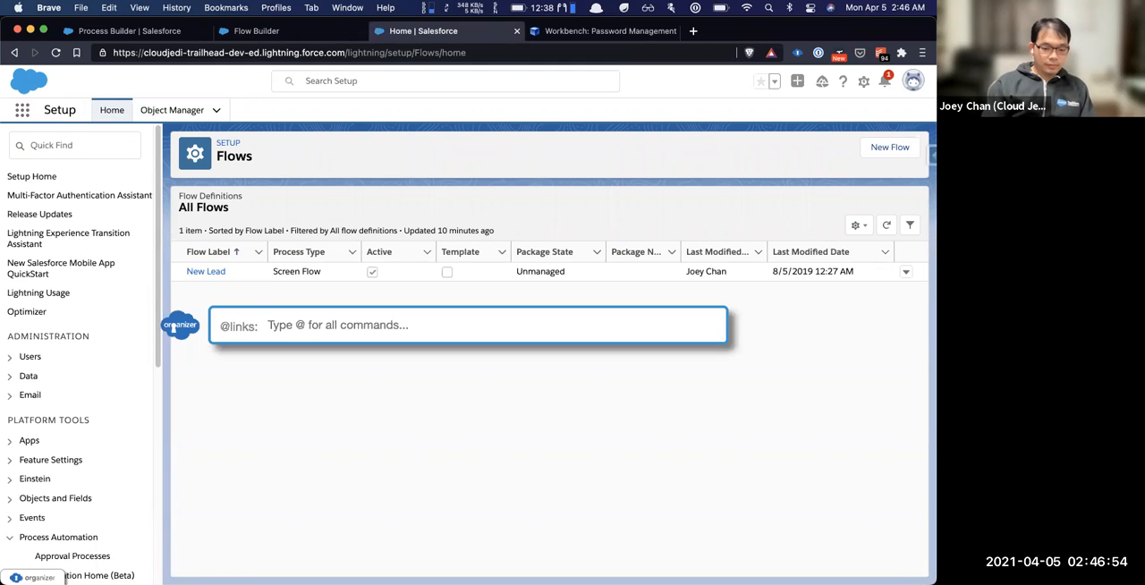
pyautogui.write('users')
pyautogui.press('Down')
pyautogui.press('Down')
pyautogui.press('Down')
pyautogui.press('Down')
pyautogui.press('Down')
pyautogui.press('Down')
pyautogui.press('Down')
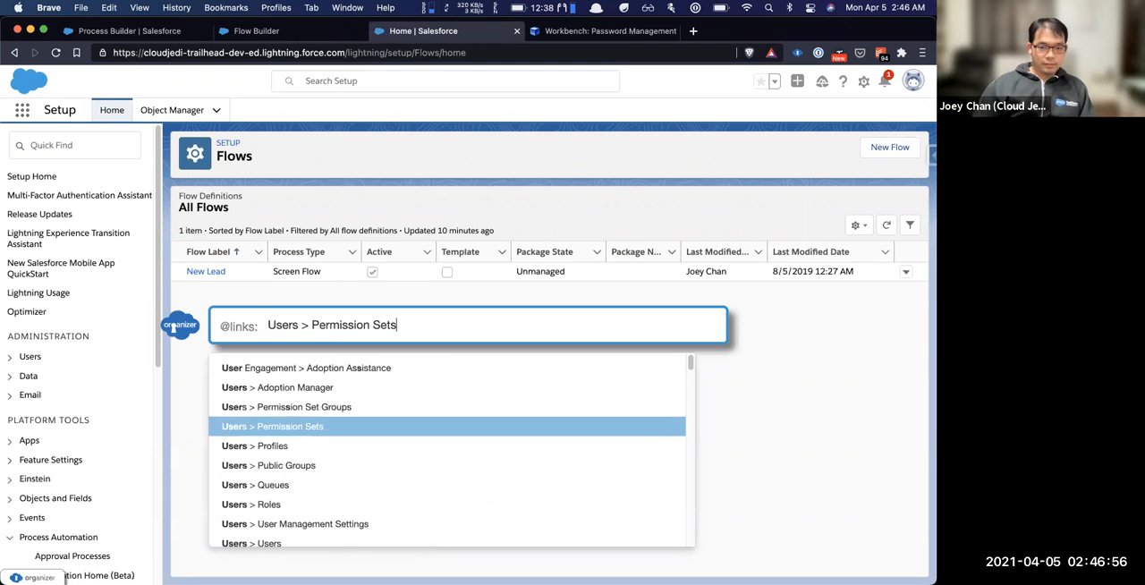
pyautogui.press('Down')
pyautogui.press('Down')
pyautogui.press('Return')
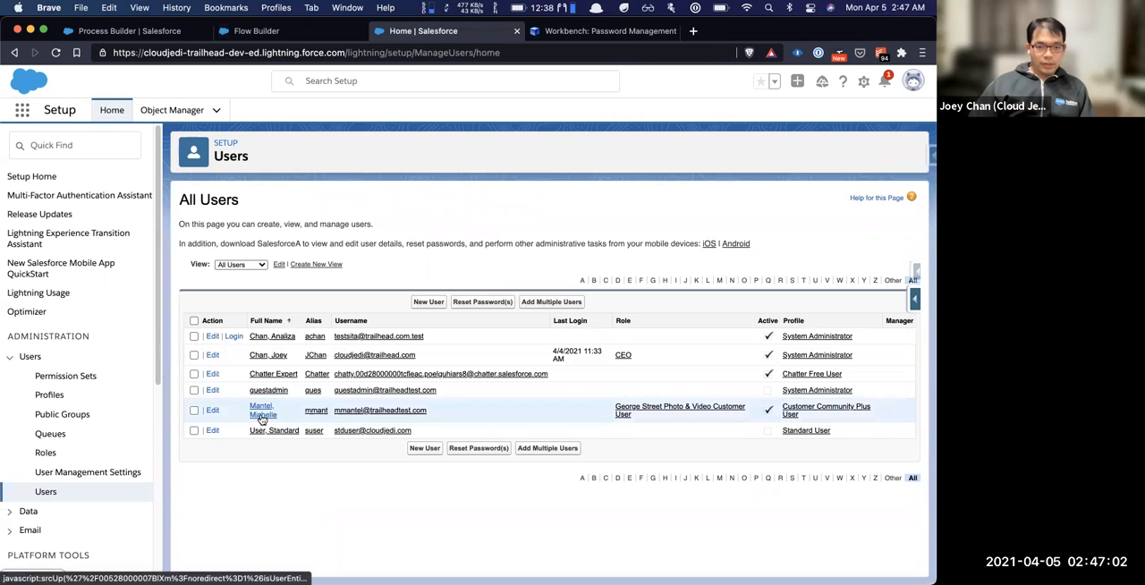
pyautogui.click(263, 411)
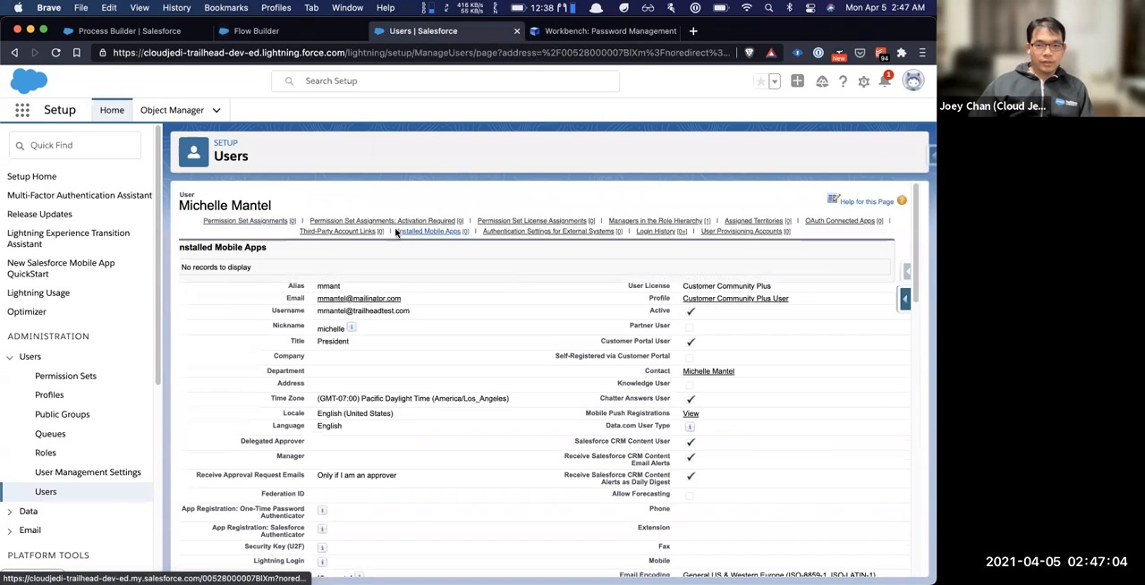
# Copy the Customer Community Plus user's record ID from the Setup page address into Workbench's password management User Id
pyautogui.click(556, 52)
pyautogui.click(560, 52)
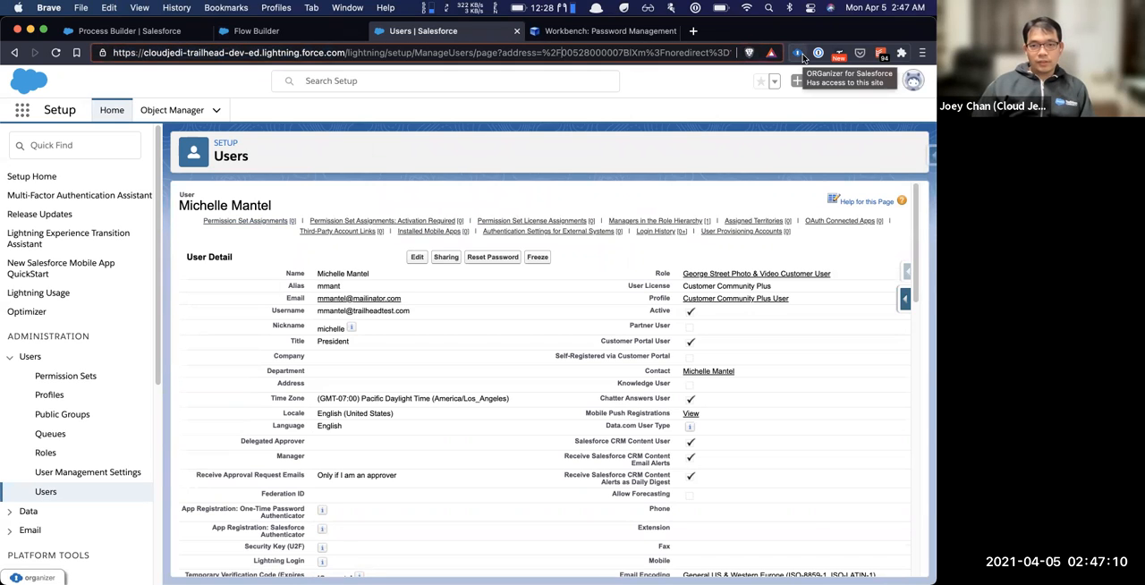
pyautogui.hotkey('alt', 'shift', 'Right')
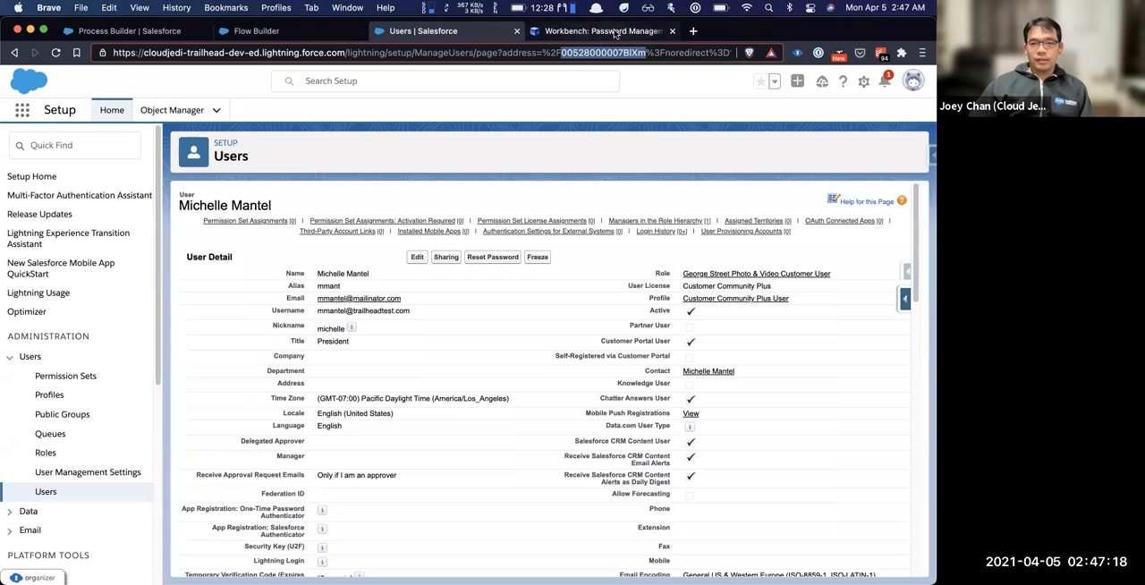
pyautogui.click(598, 31)
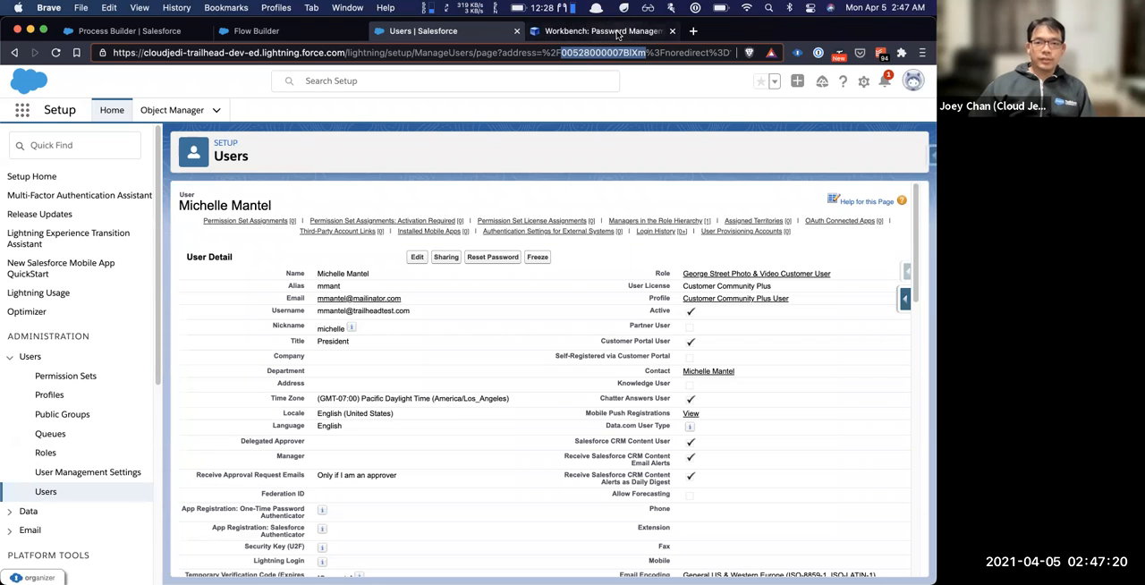
pyautogui.click(449, 149)
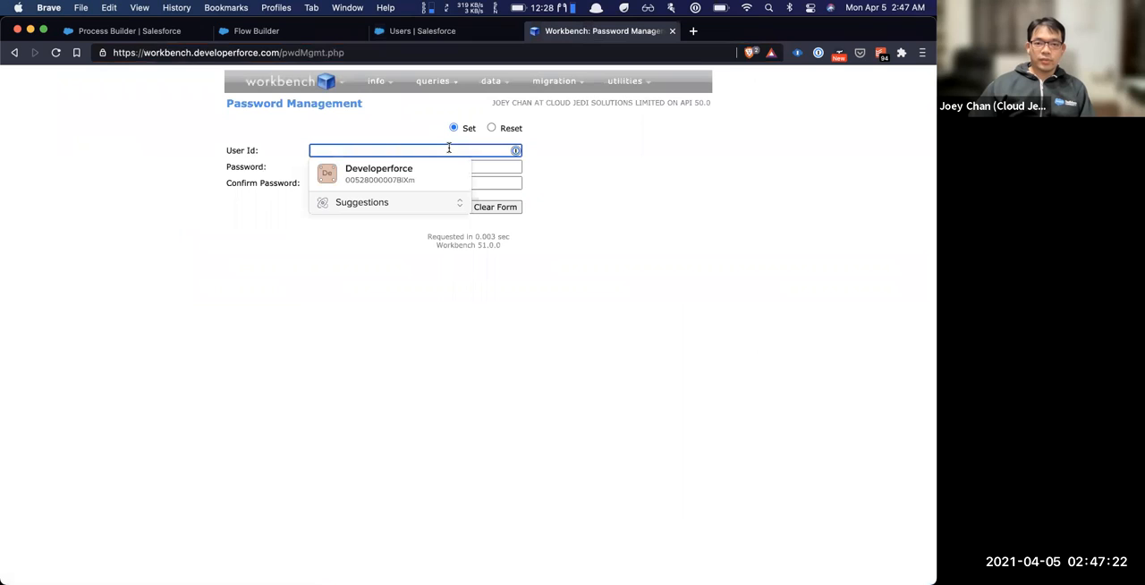
pyautogui.press('super+v')
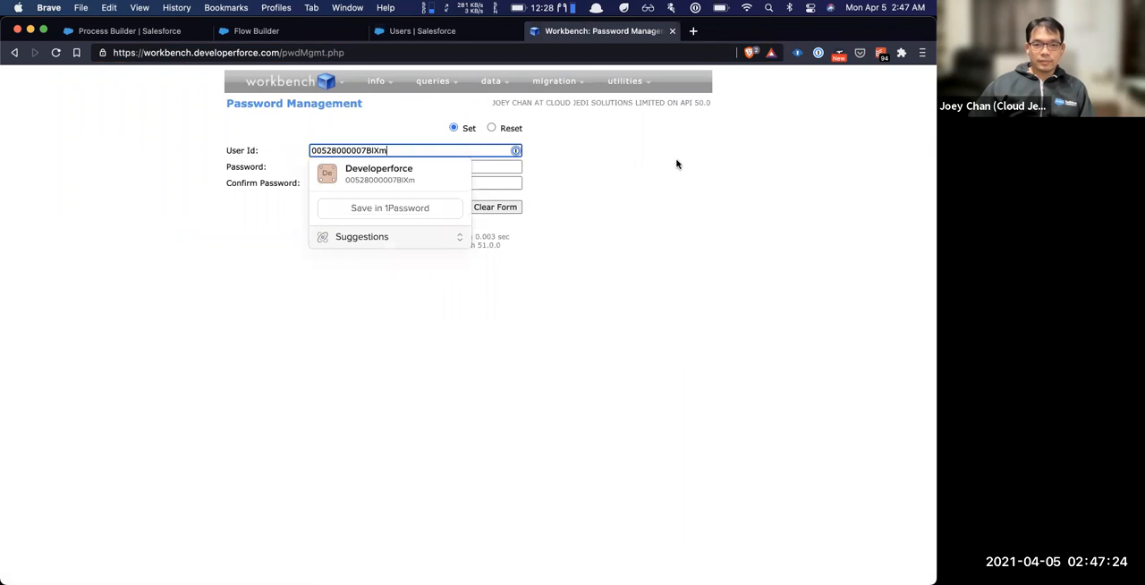
# Fill in a generated password as the password confirmation and update the saved Developerforce login in 1Password
pyautogui.press('Tab')
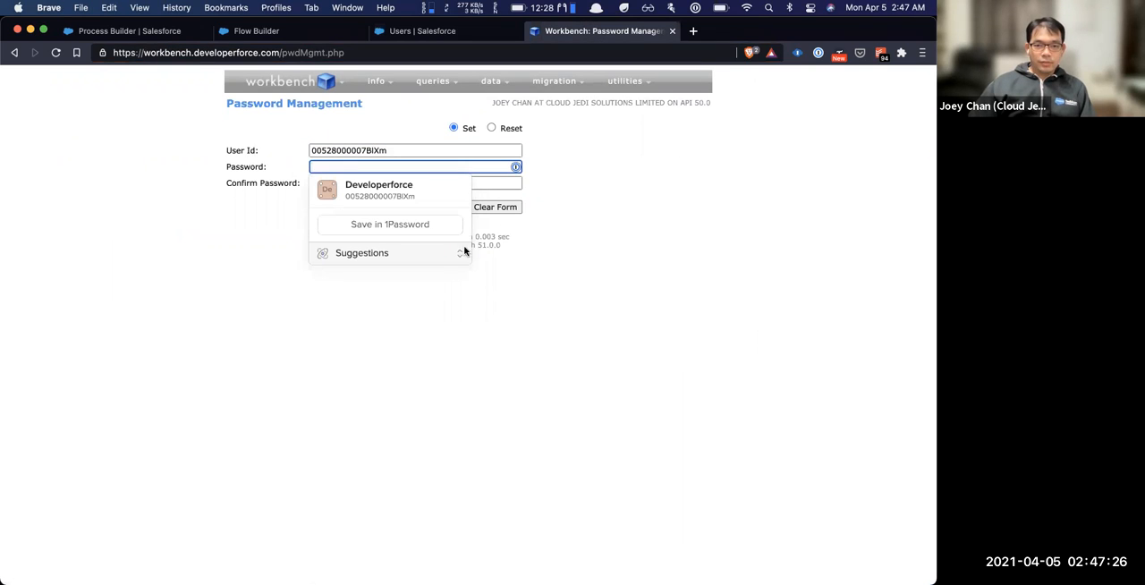
pyautogui.click(428, 257)
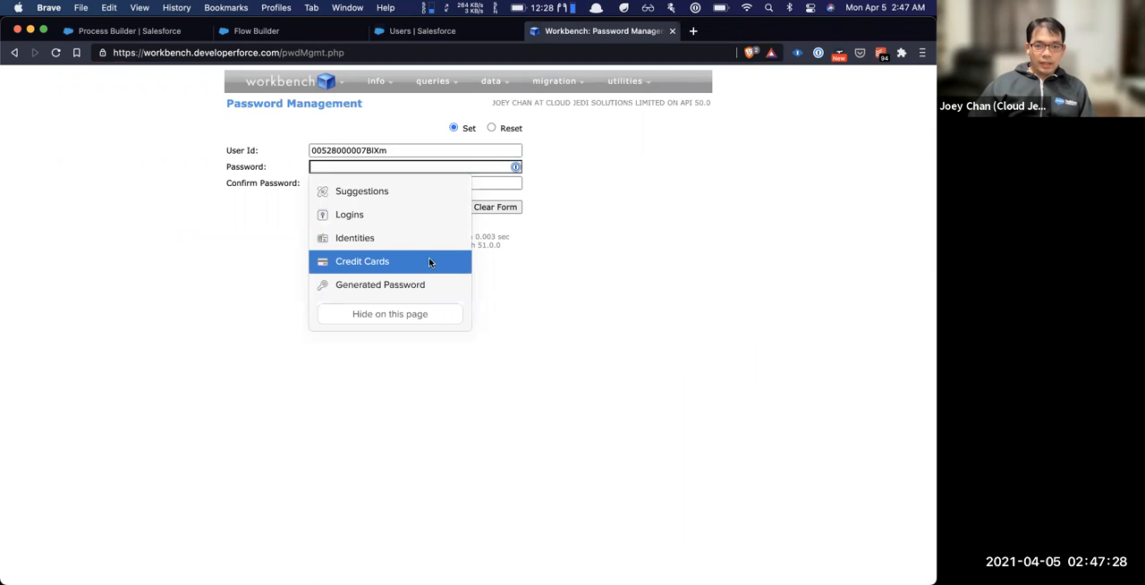
pyautogui.click(414, 281)
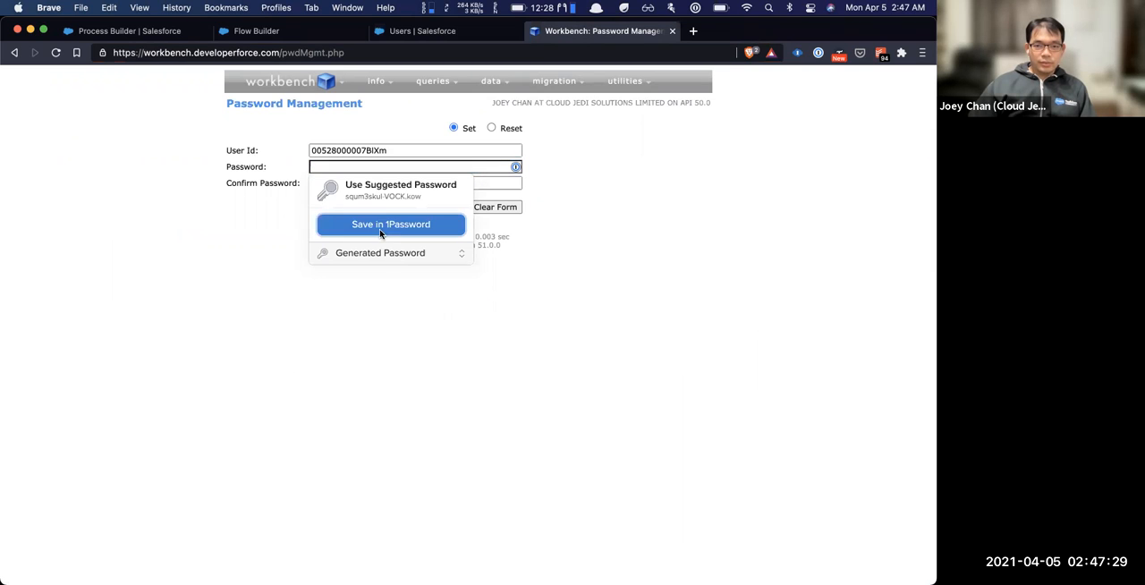
pyautogui.rightClick(385, 190)
pyautogui.press('Escape')
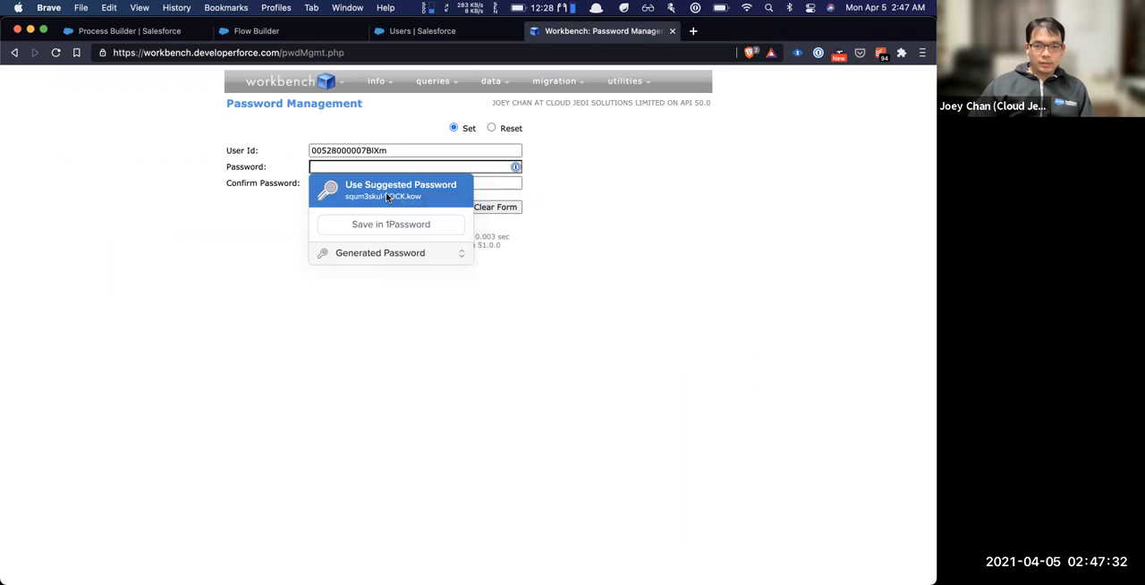
pyautogui.click(396, 225)
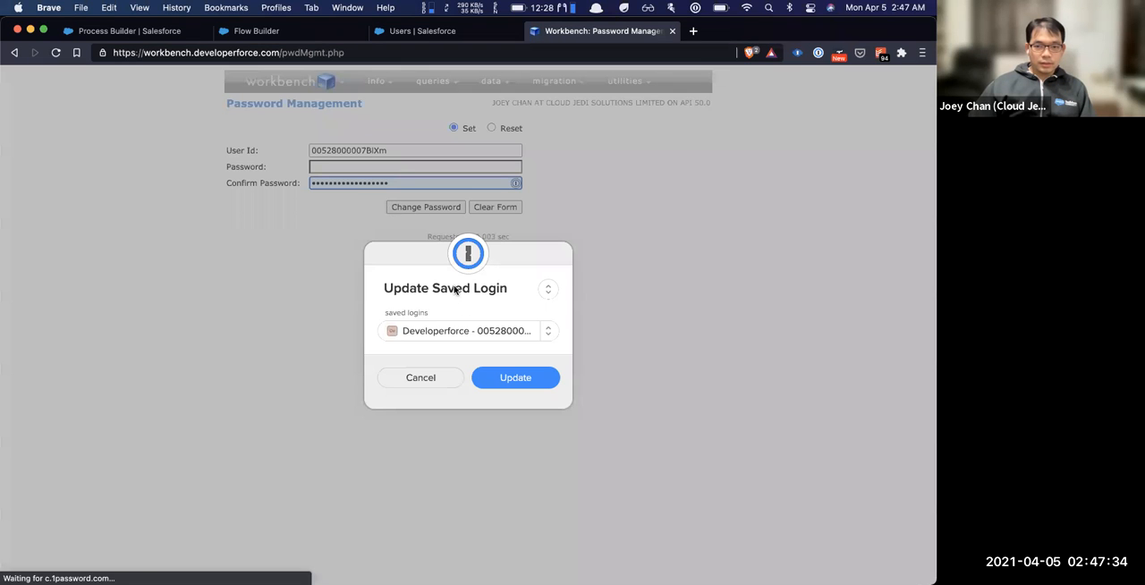
pyautogui.click(519, 381)
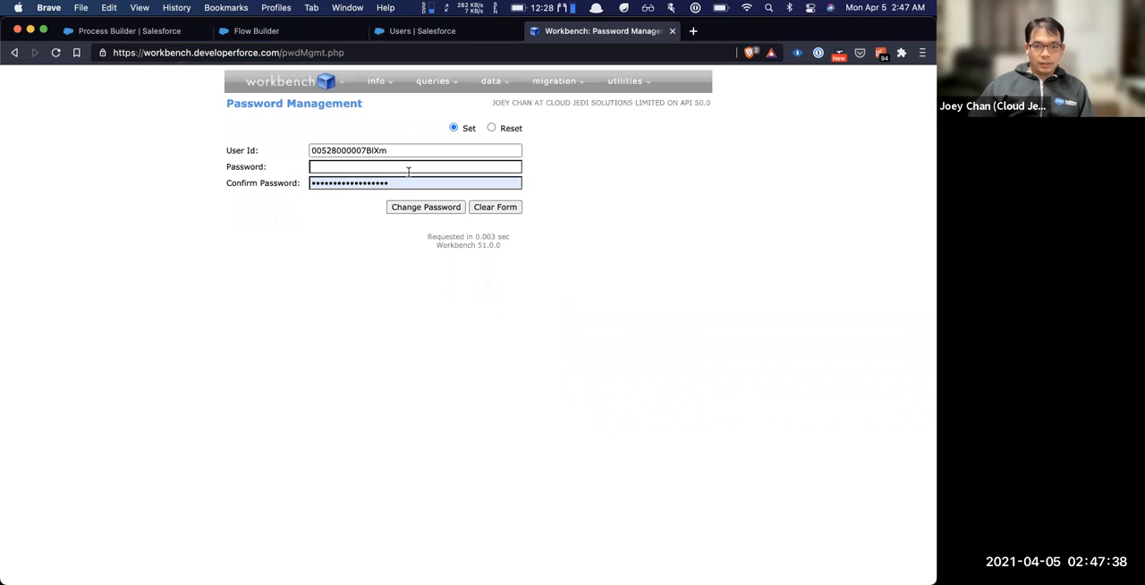
# Fill in the matching account password and try to change the Customer Community Plus user's password
pyautogui.click(410, 167)
pyautogui.click(447, 188)
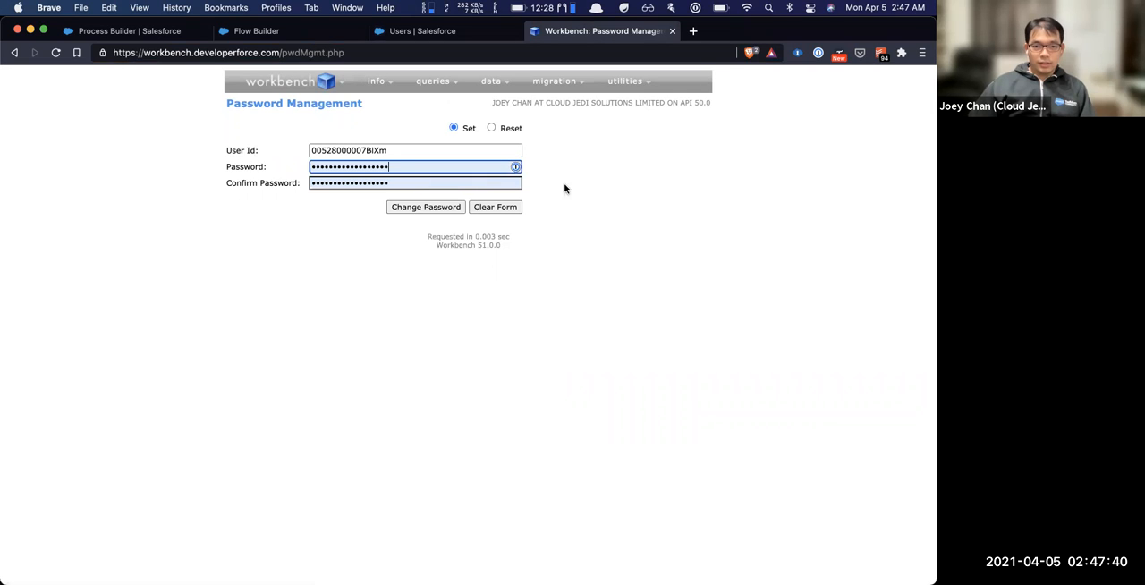
pyautogui.click(433, 206)
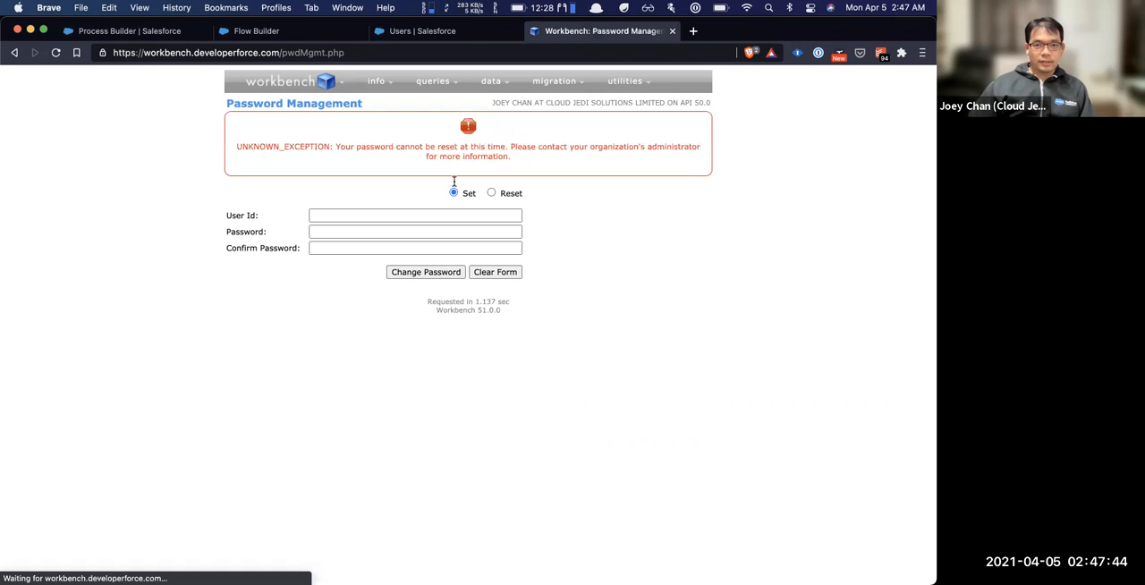
# Return to the Setup list of all users and open the active System Administrator record listed first
pyautogui.click(420, 216)
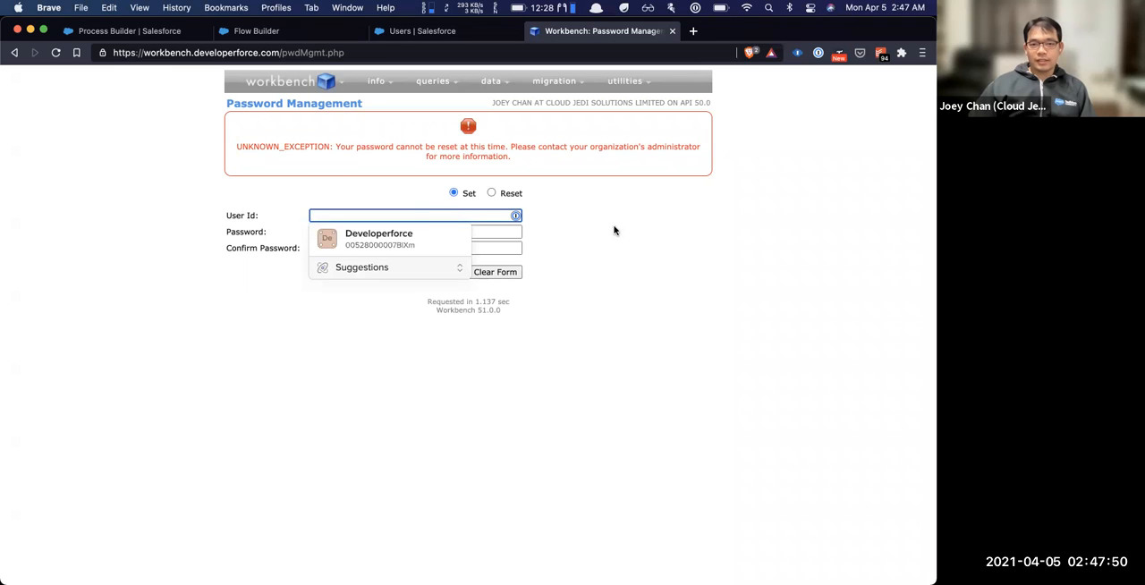
pyautogui.click(662, 219)
pyautogui.click(413, 30)
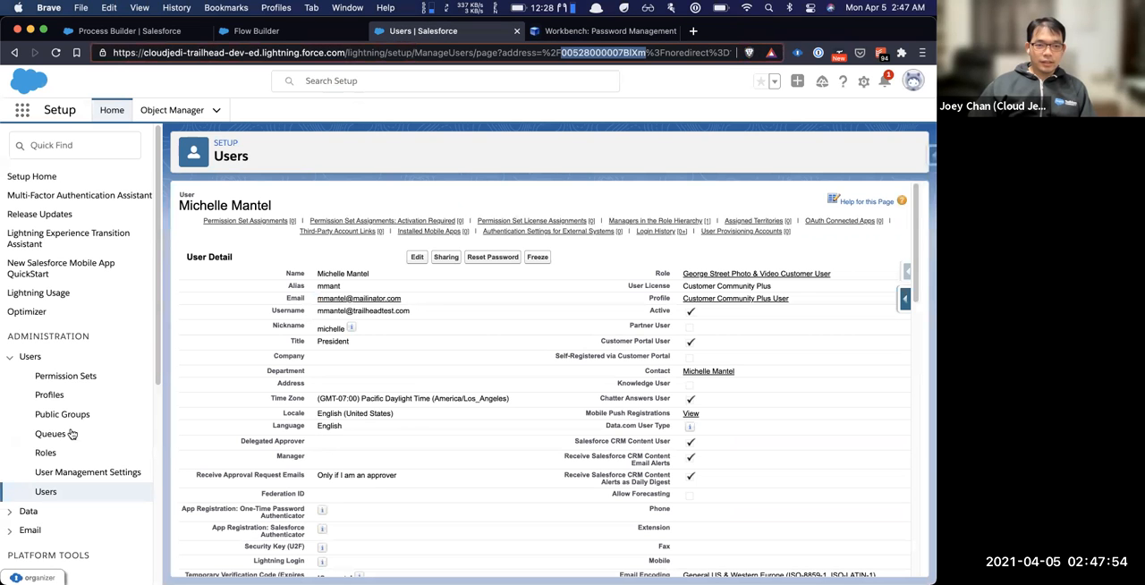
pyautogui.click(56, 490)
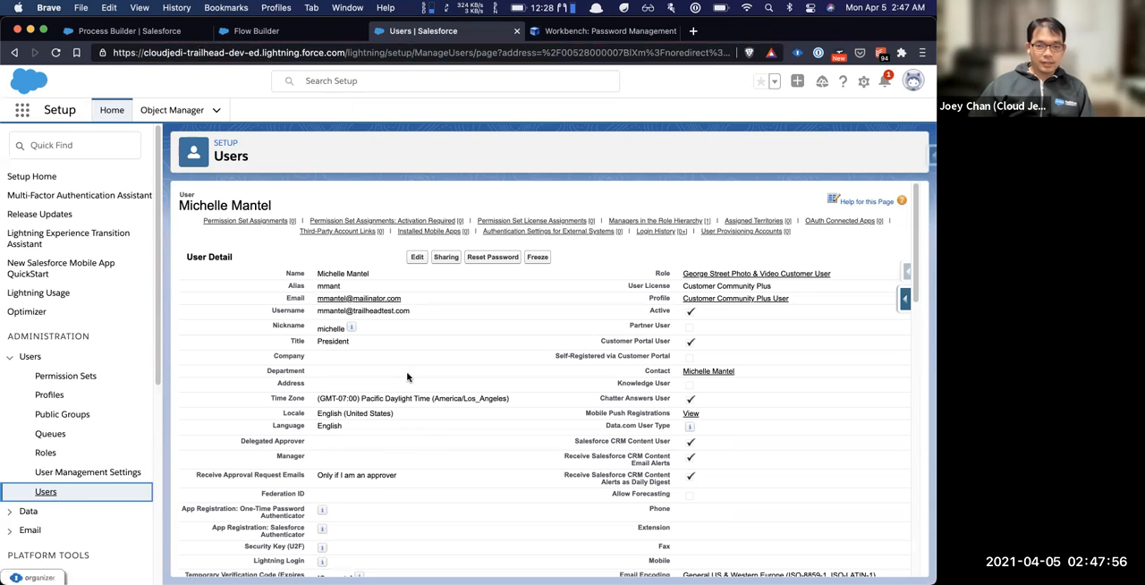
pyautogui.click(55, 494)
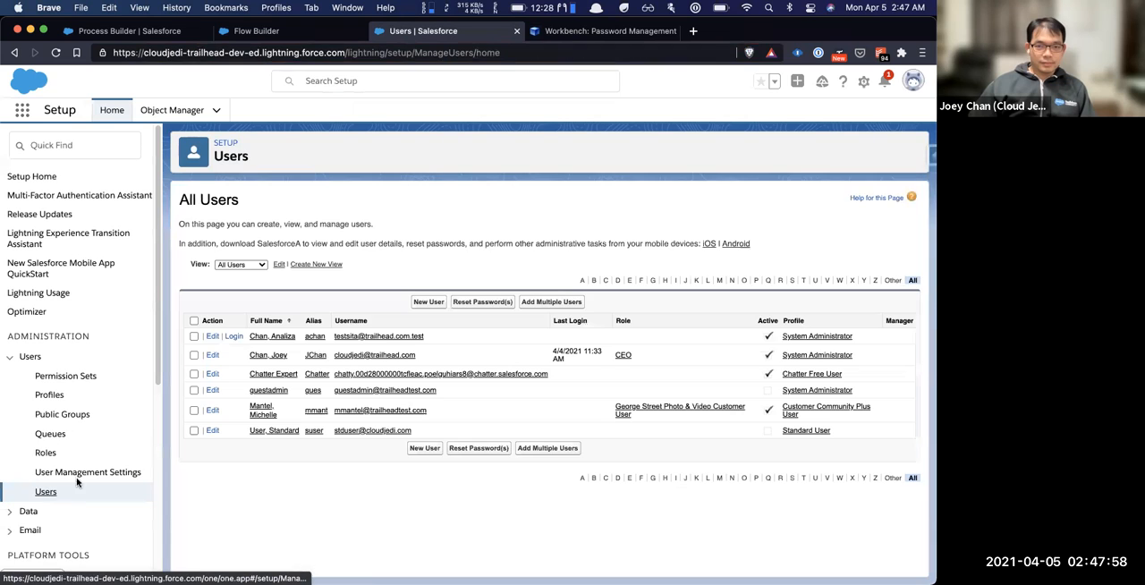
pyautogui.click(256, 338)
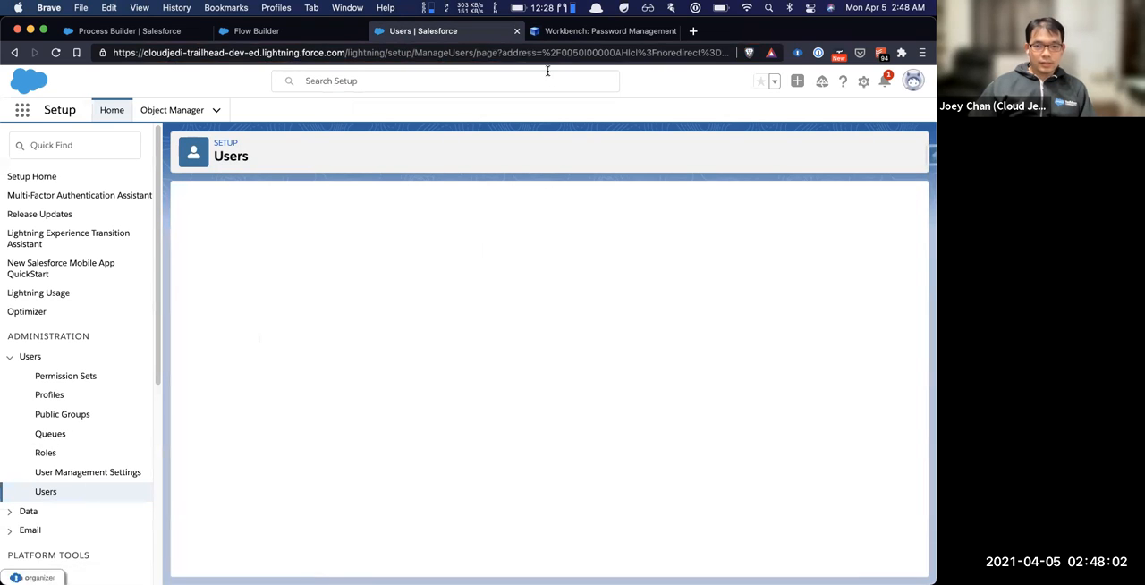
# Copy the System Administrator's record ID from the page address into Workbench's password management User Id
pyautogui.click(558, 50)
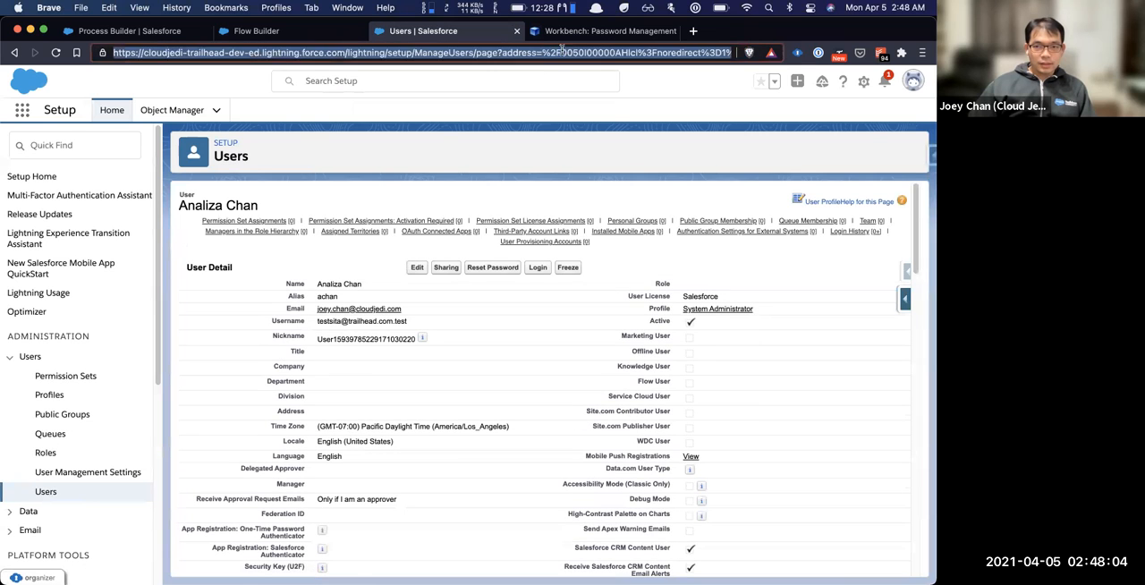
pyautogui.hotkey('shift', 'alt', 'Right')
pyautogui.press('super+c')
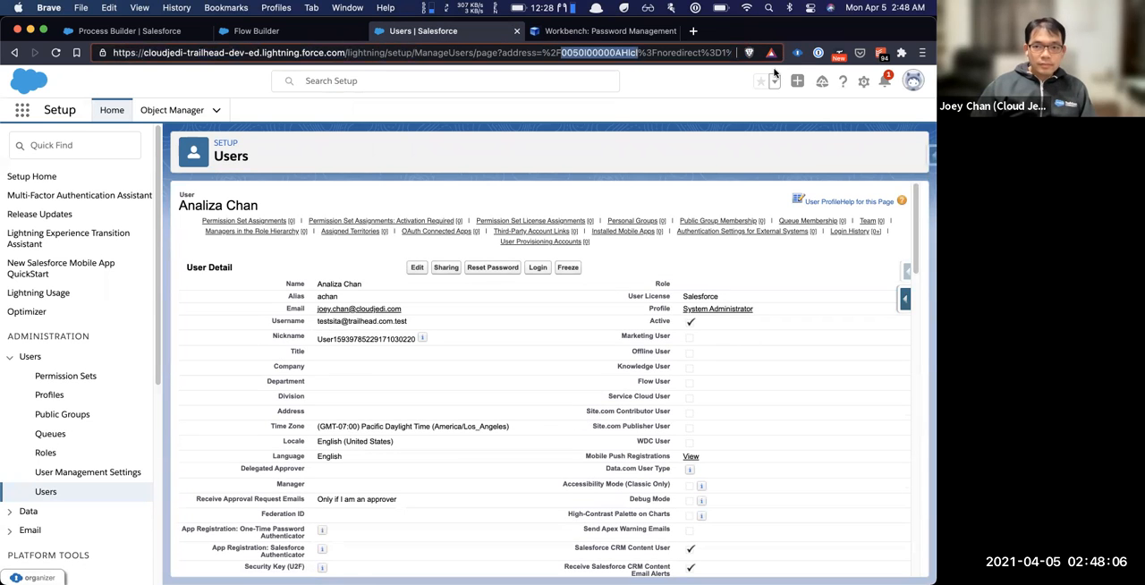
pyautogui.click(592, 31)
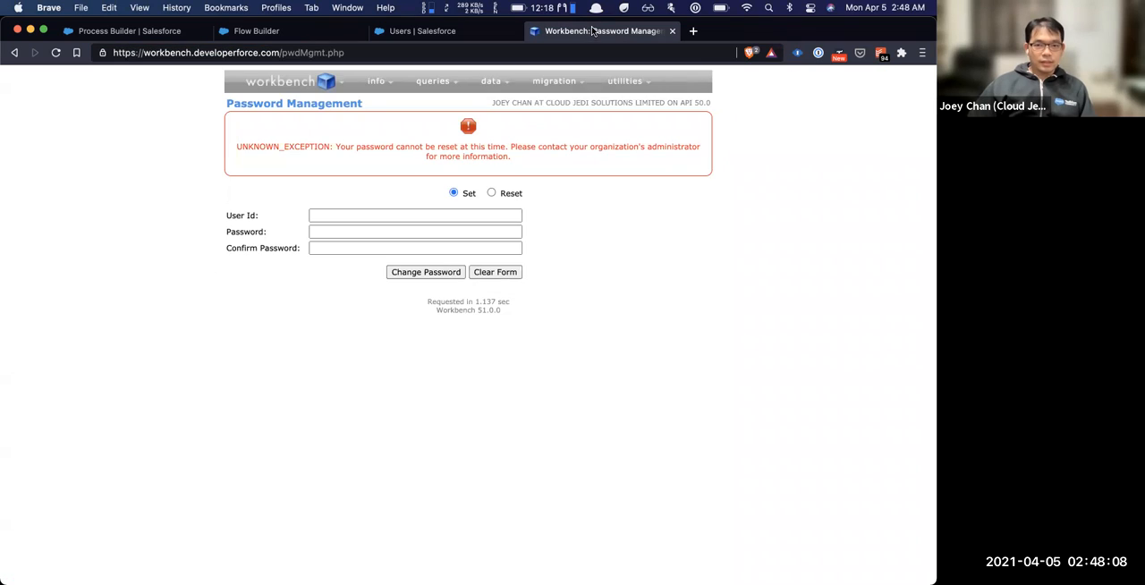
pyautogui.click(403, 215)
pyautogui.press('super+v')
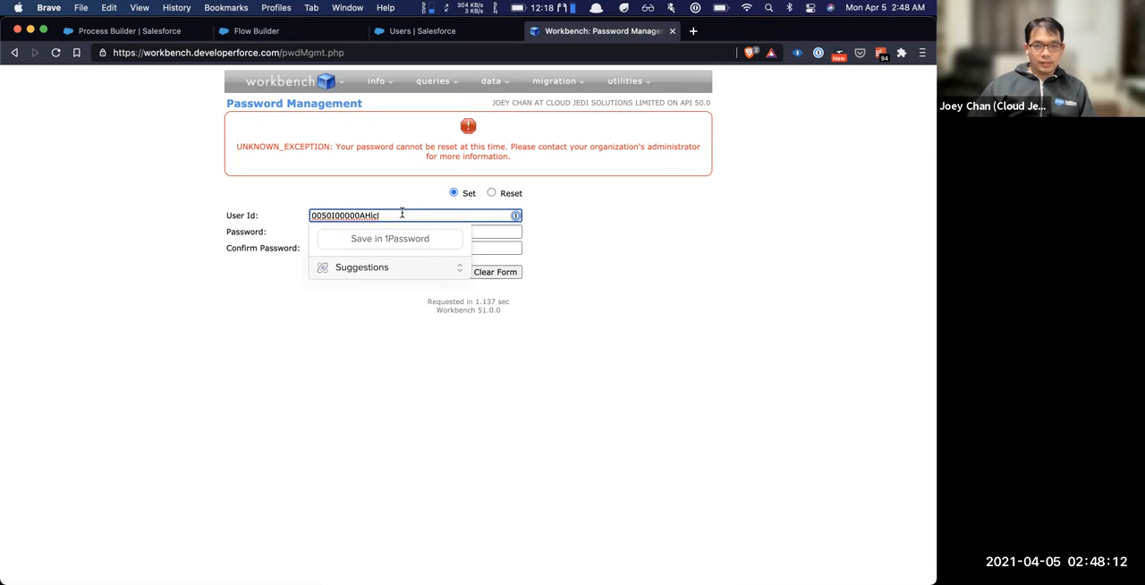
# Fill in the password and its confirmation from the saved Developerforce login and change the System Administrator's password
pyautogui.press('Tab')
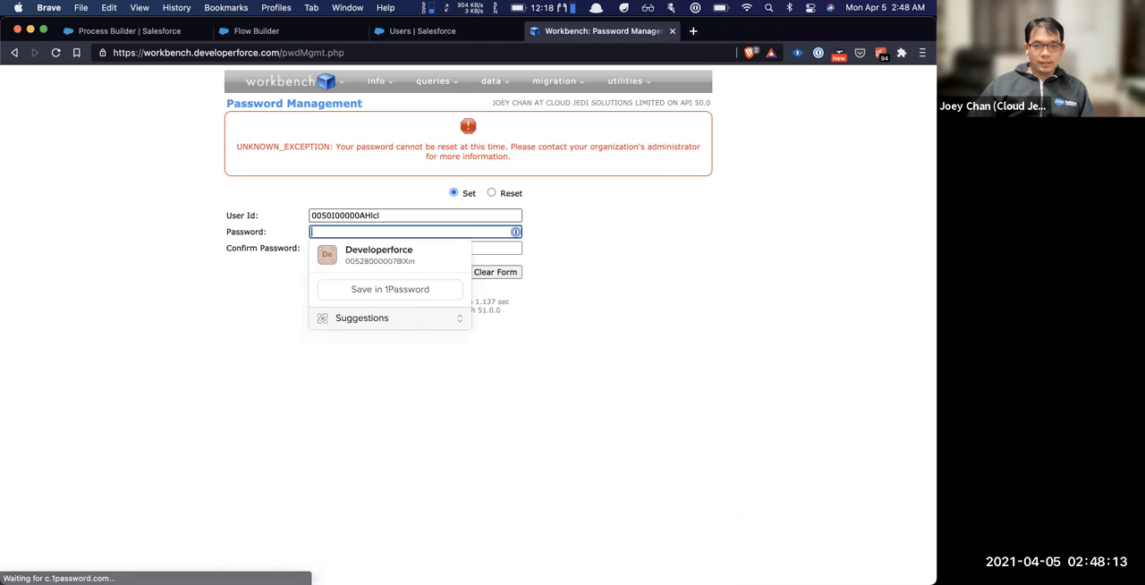
pyautogui.click(397, 250)
pyautogui.click(459, 249)
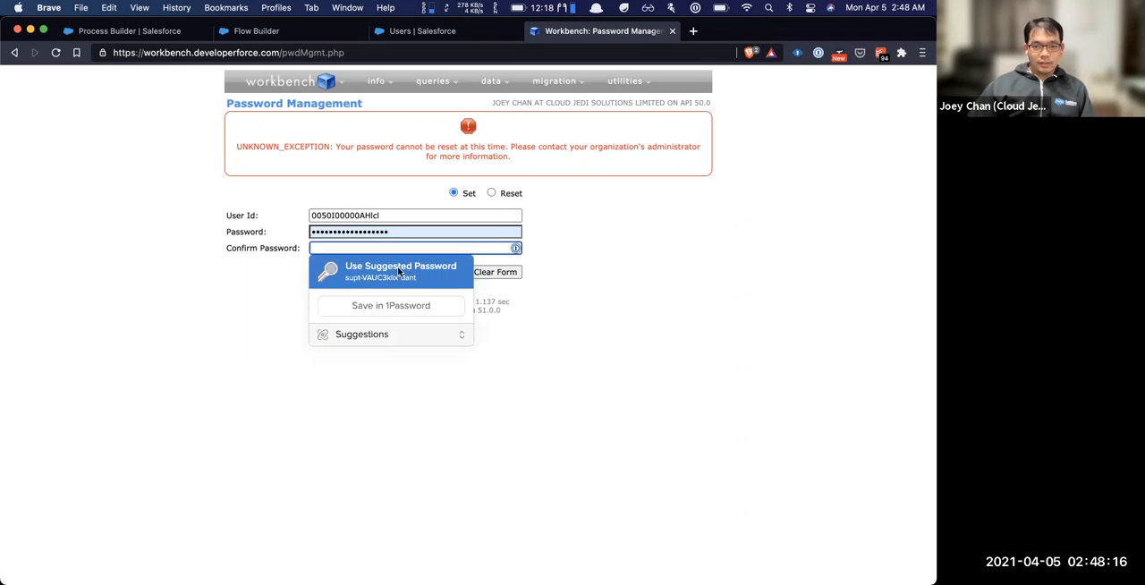
pyautogui.click(610, 238)
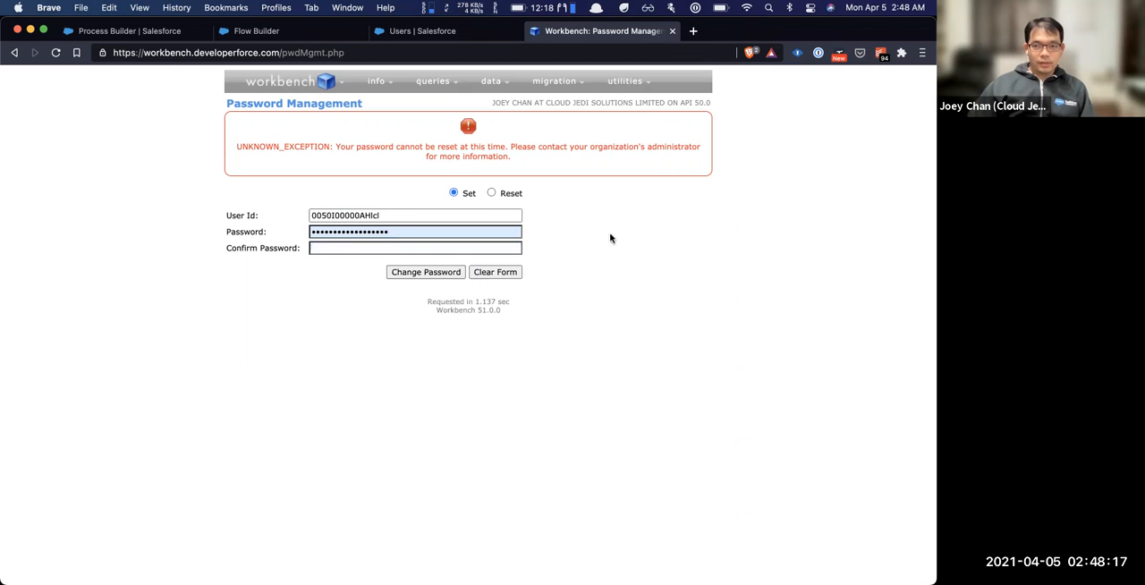
pyautogui.click(817, 52)
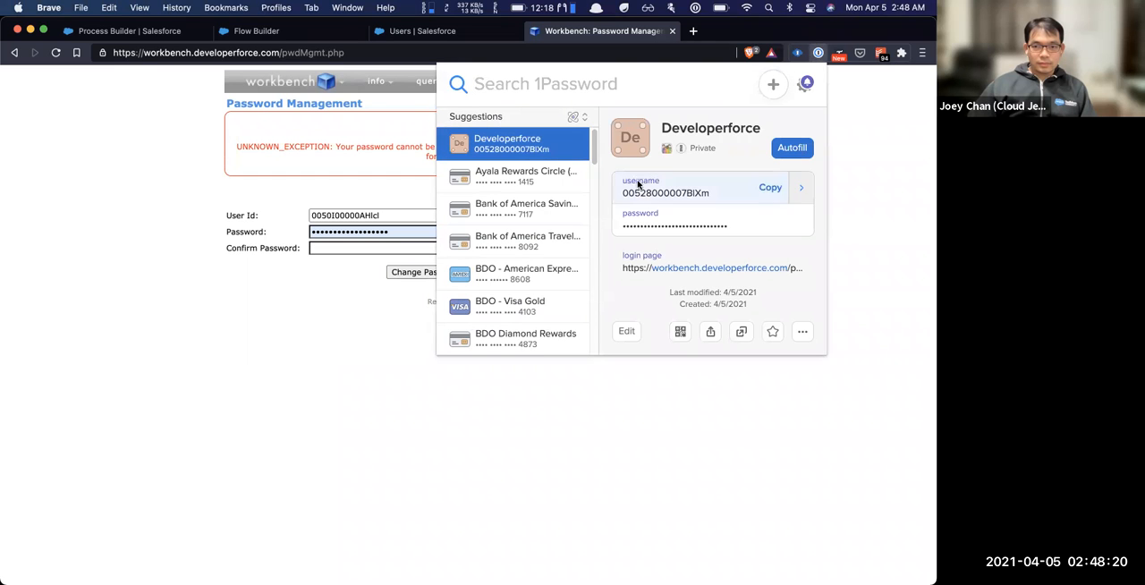
pyautogui.click(765, 224)
pyautogui.click(313, 248)
pyautogui.press('super+v')
pyautogui.click(600, 243)
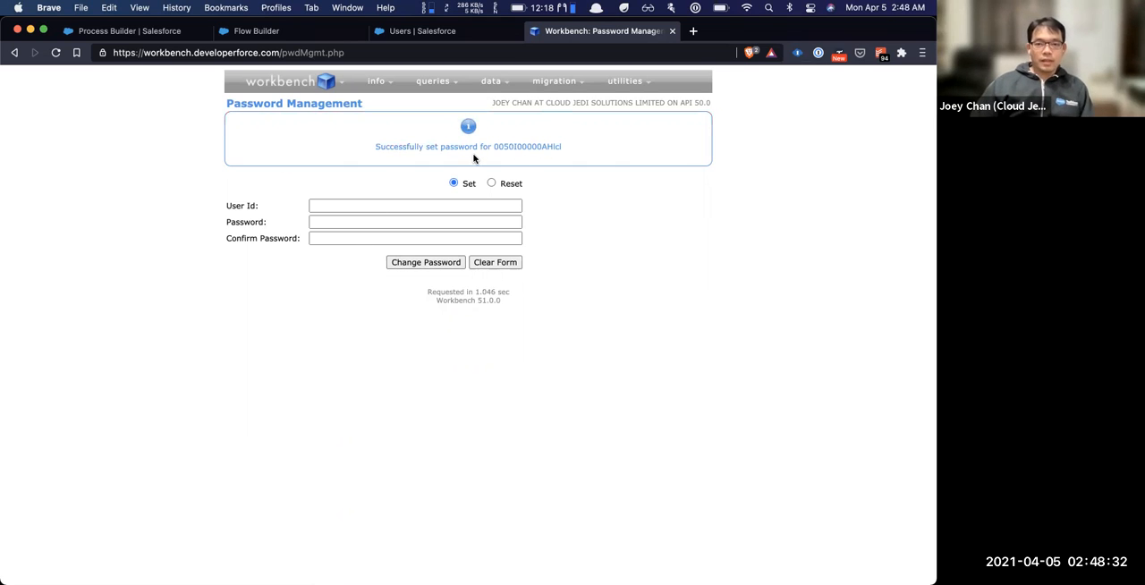
pyautogui.doubleClick(508, 140)
pyautogui.doubleClick(506, 149)
pyautogui.press('super+c')
pyautogui.click(425, 203)
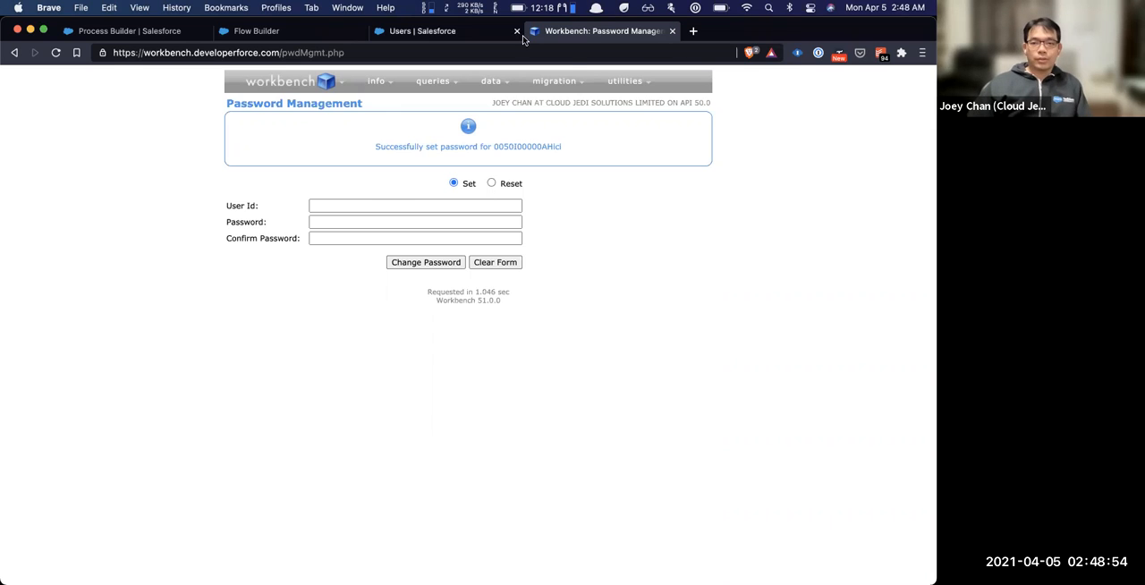
# Open the Bulk API Job Status and Metadata API Process Status utilities and examine their status lookup forms
pyautogui.moveTo(615, 80)
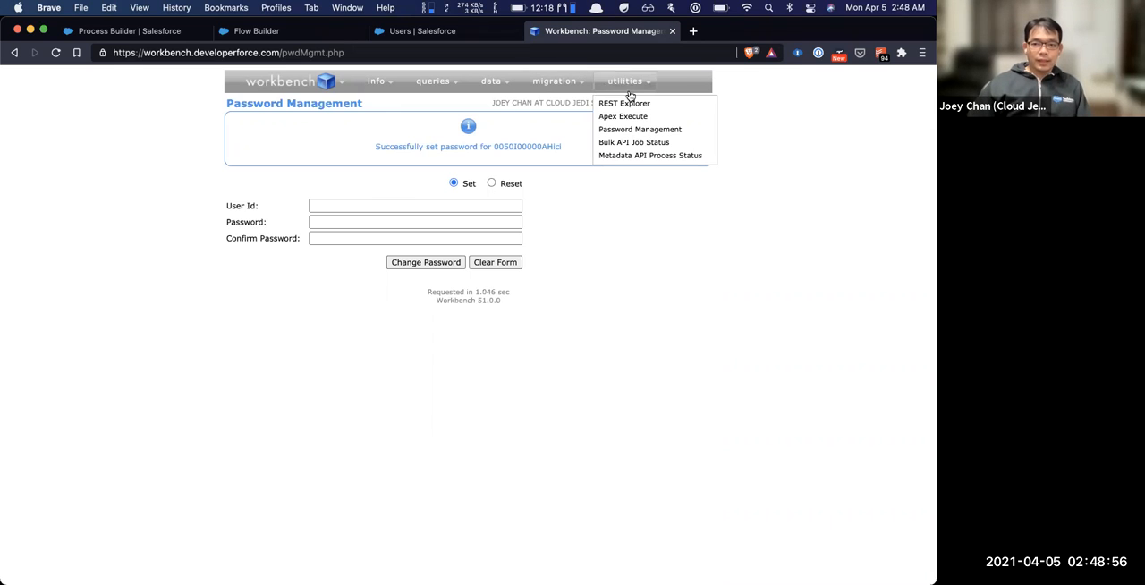
pyautogui.click(649, 148)
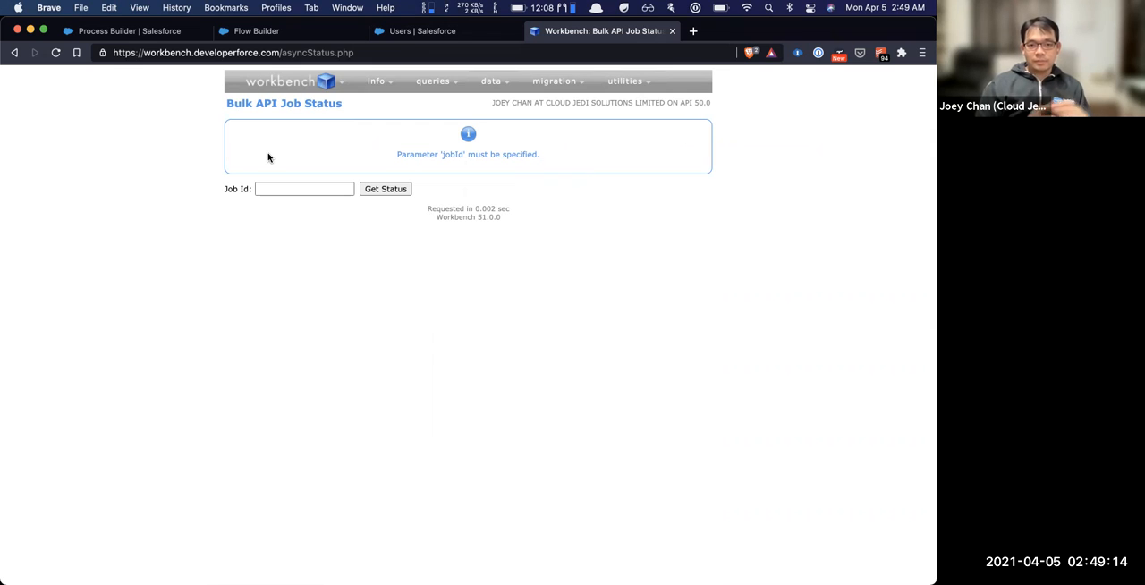
pyautogui.click(317, 187)
pyautogui.click(613, 175)
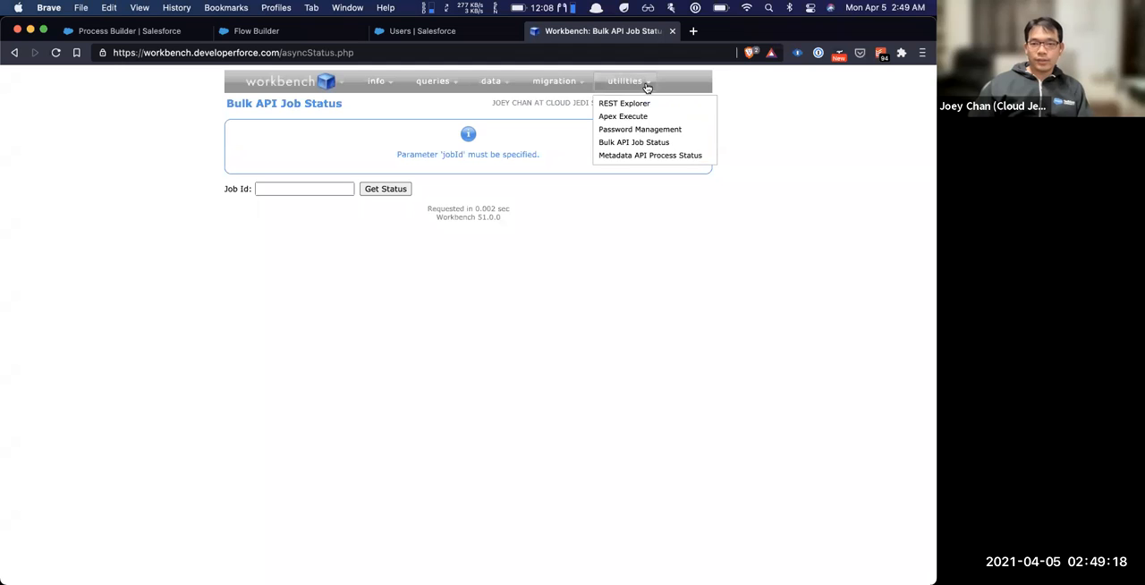
pyautogui.click(670, 158)
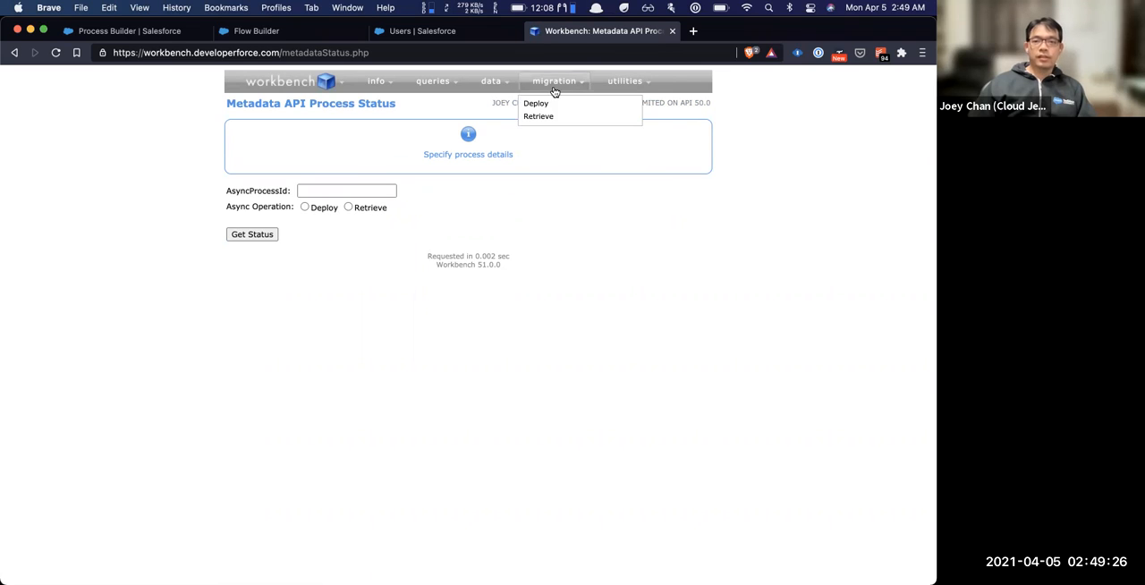
pyautogui.moveTo(542, 93)
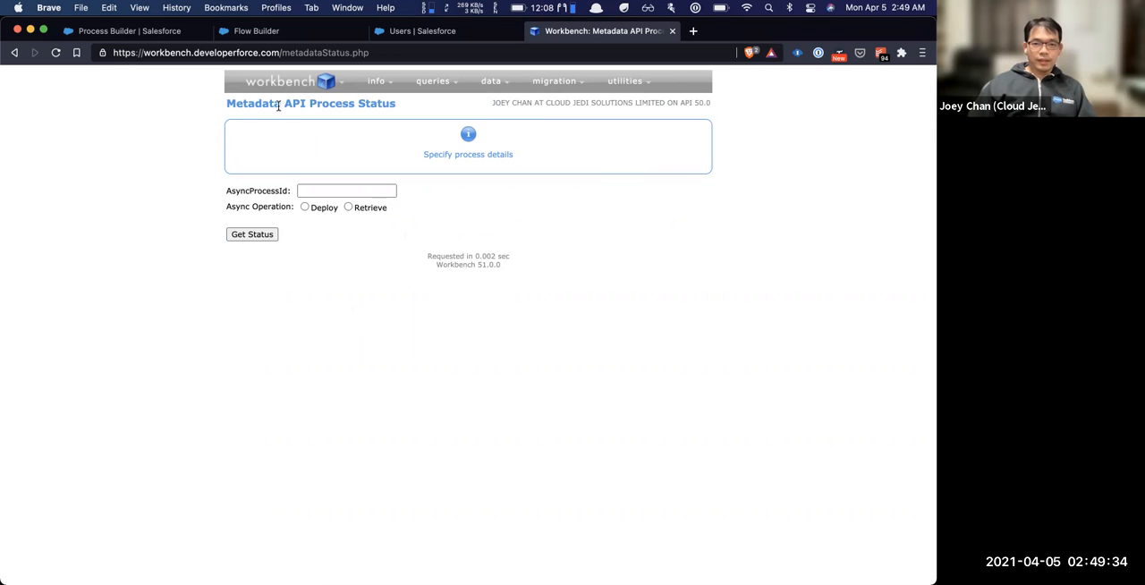
# Open the Workbench Settings and examine the general, login and data management options, including the available date/time formats
pyautogui.moveTo(284, 83)
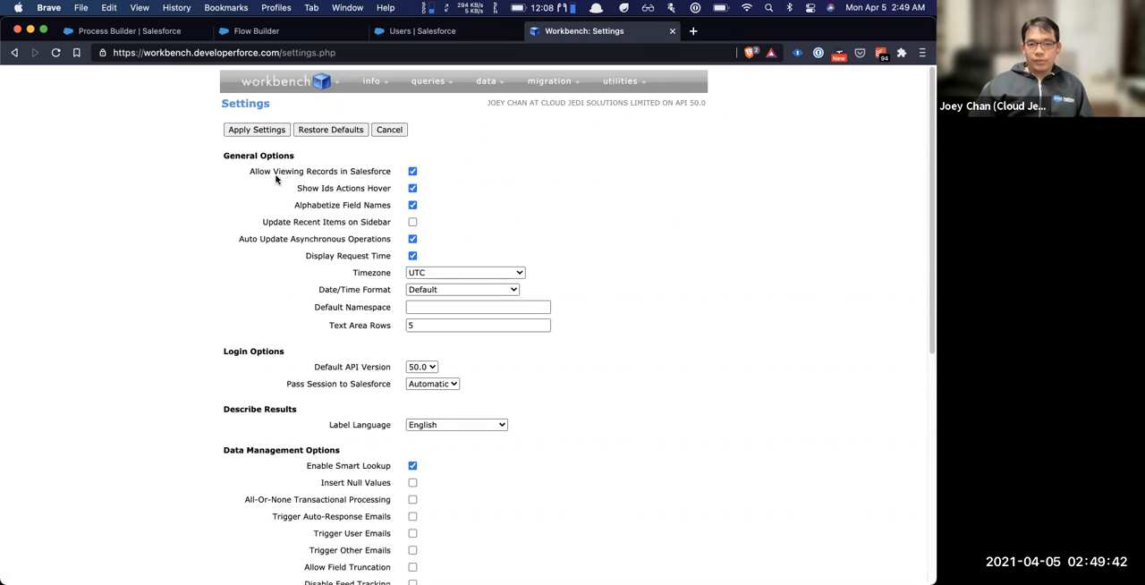
pyautogui.moveTo(257, 177)
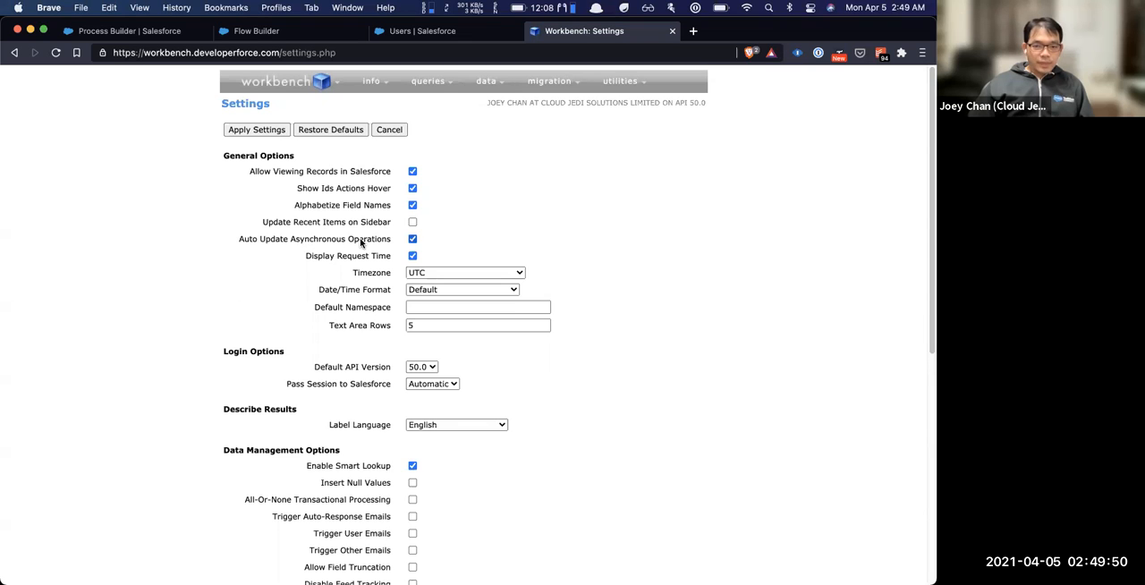
pyautogui.scroll(-2, 361, 244)
pyautogui.scroll(-1, 360, 243)
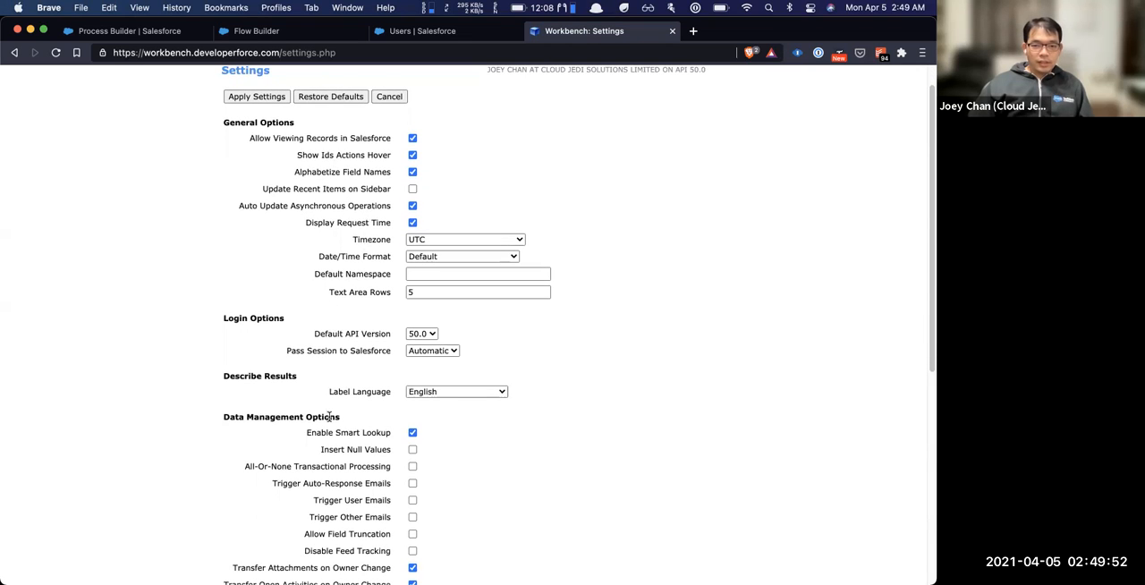
pyautogui.click(459, 256)
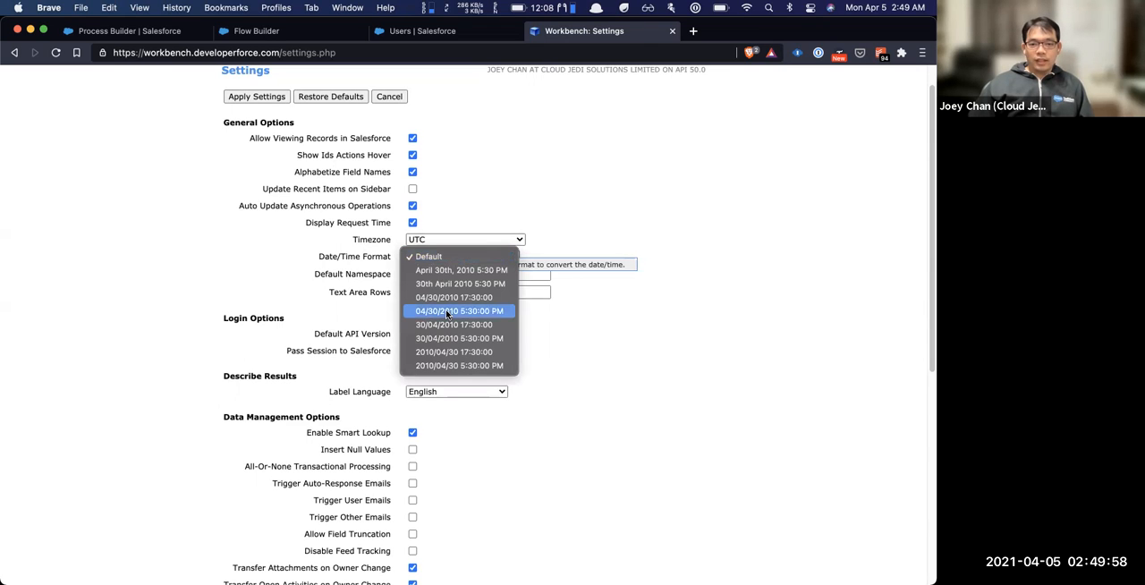
pyautogui.click(725, 263)
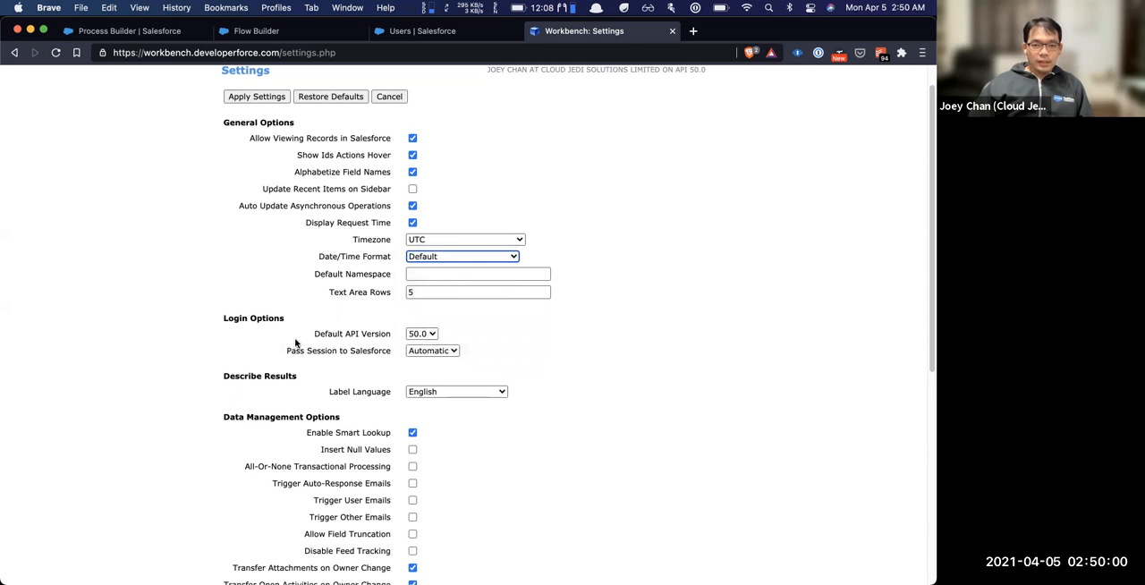
pyautogui.scroll(-3, 300, 339)
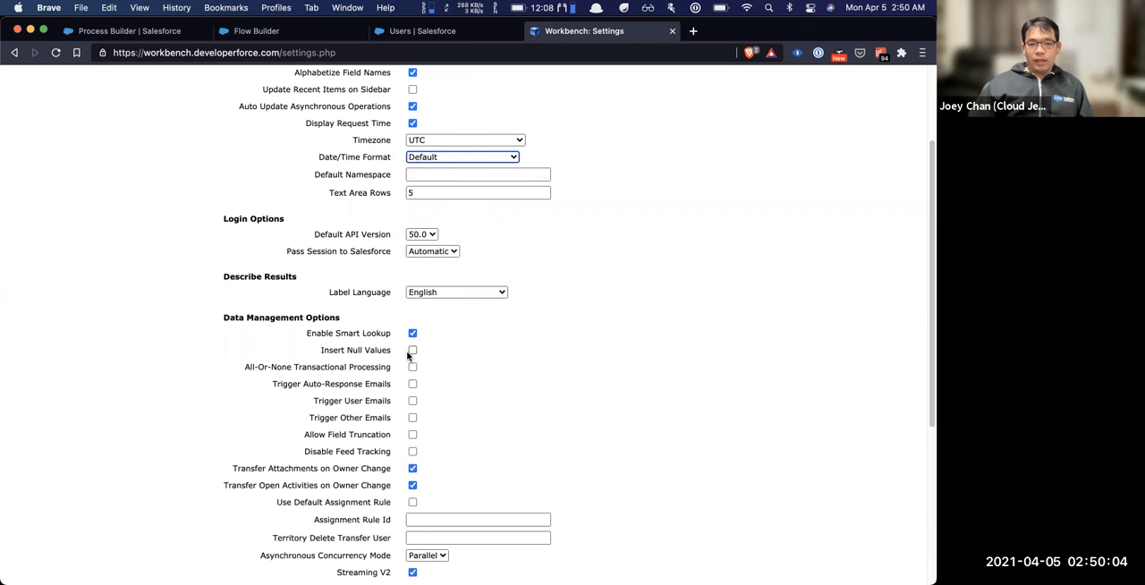
pyautogui.moveTo(388, 348)
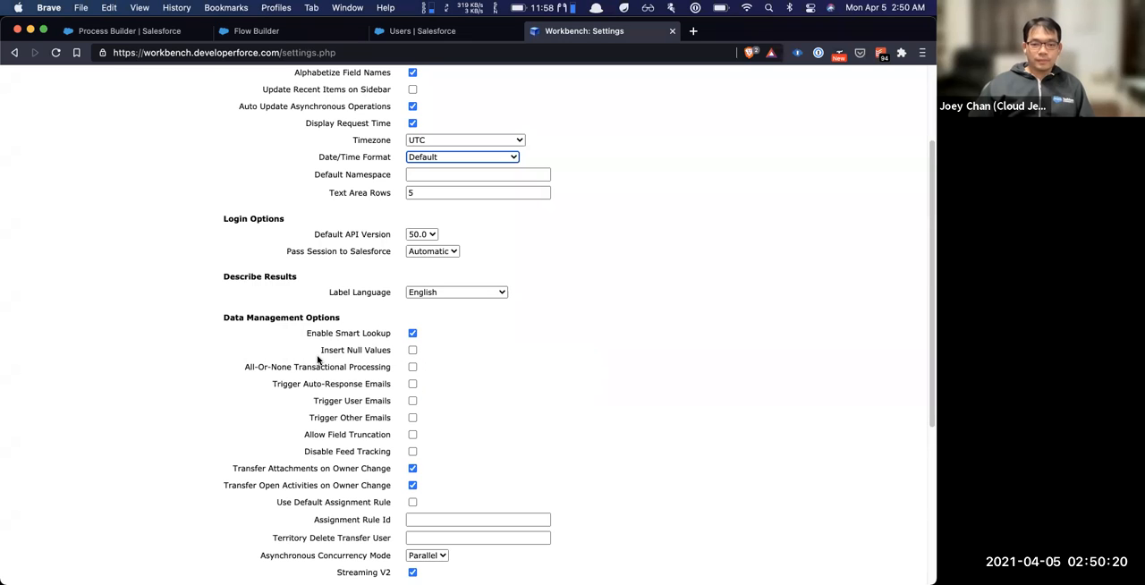
pyautogui.scroll(-3, 295, 340)
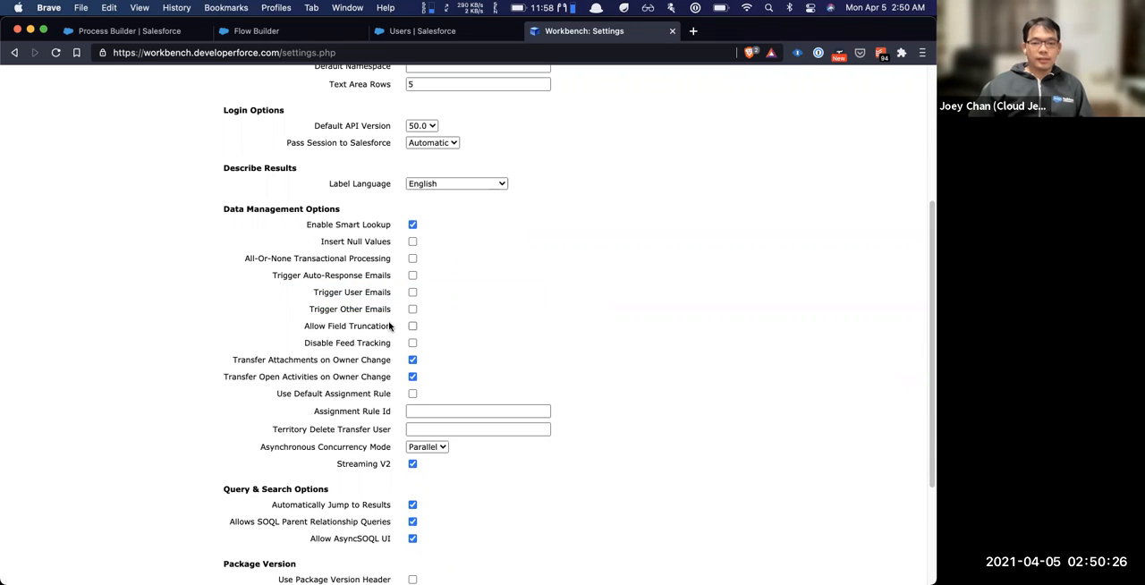
# Disable Allows SOQL Parent Relationship Queries in the query and search options and apply the settings
pyautogui.scroll(-4, 384, 313)
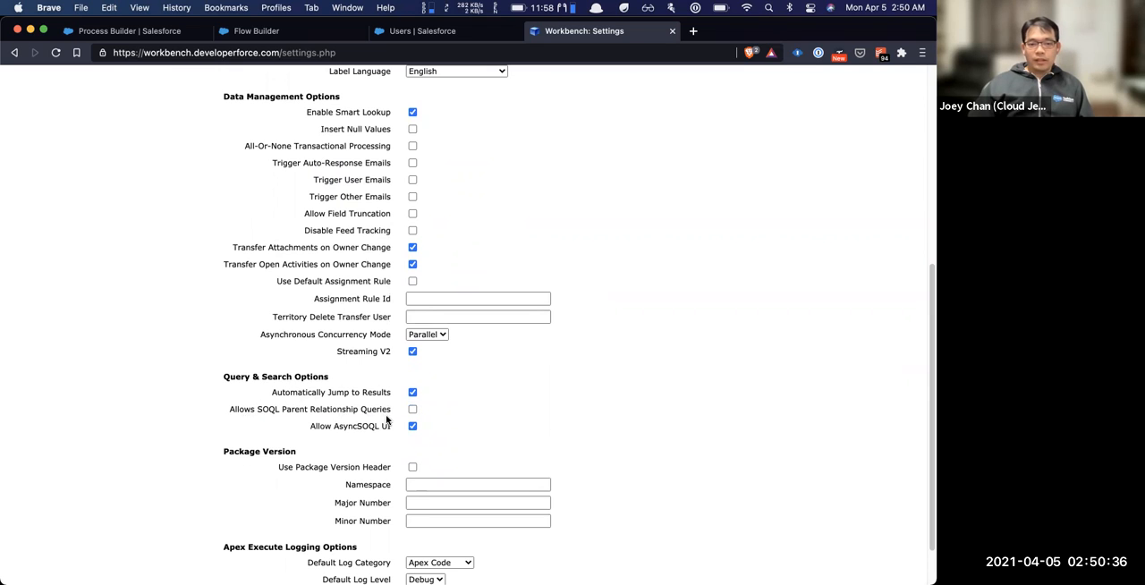
pyautogui.scroll(-2, 400, 367)
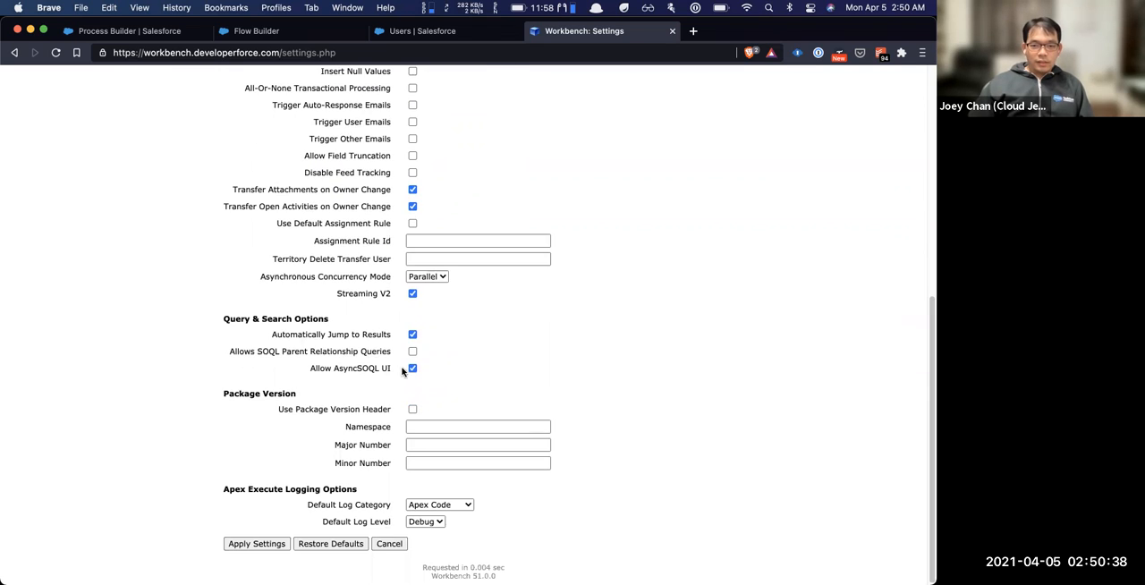
pyautogui.click(251, 542)
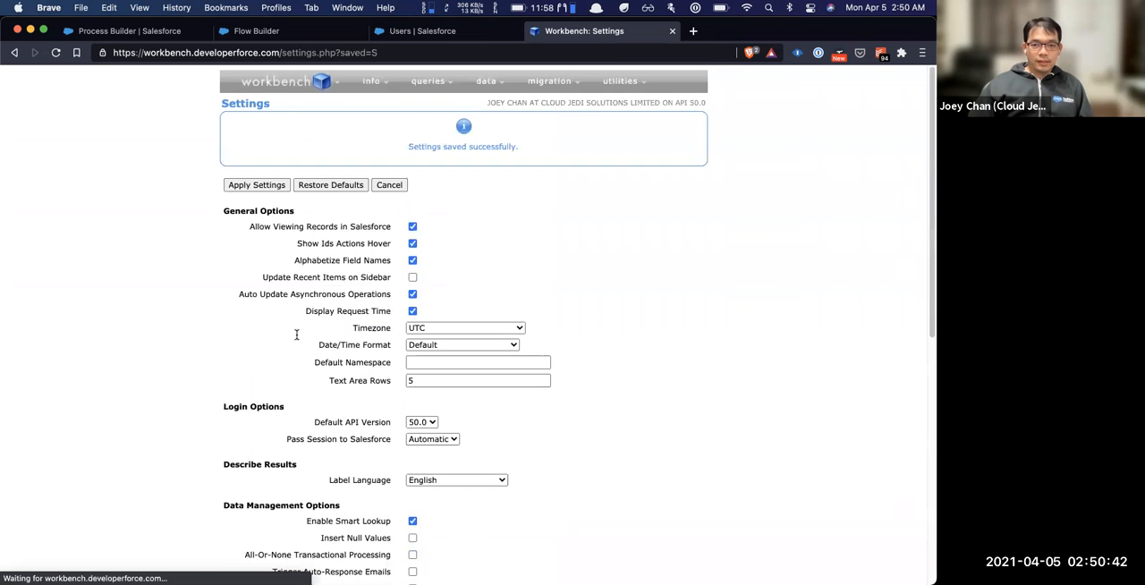
pyautogui.scroll(-10, 375, 407)
pyautogui.scroll(10, 367, 295)
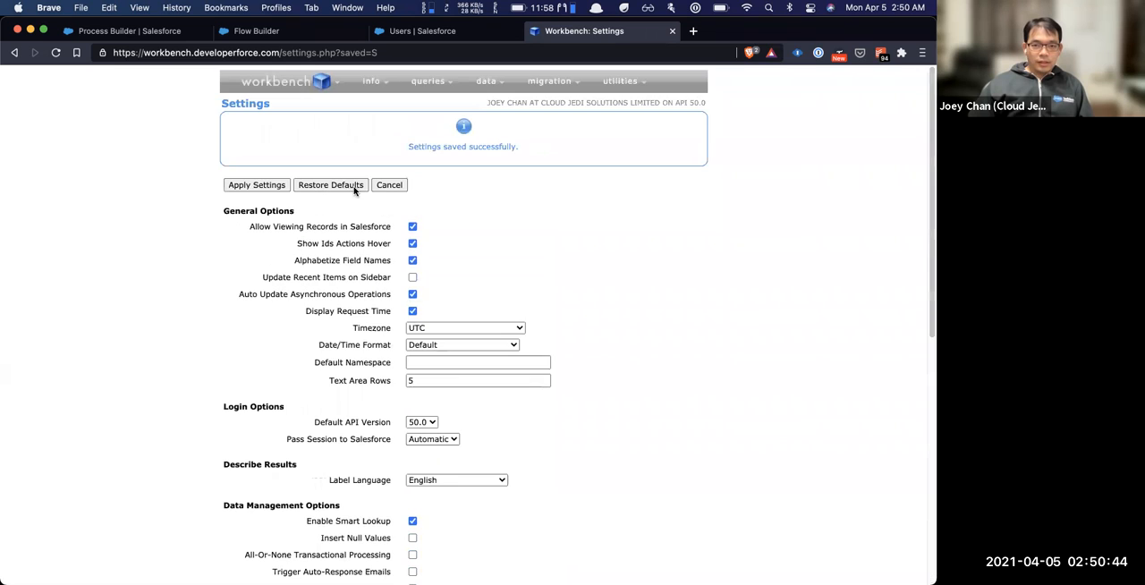
# In SOQL Query, add Account.Name after Email in the Contact query, view the results as List and run it
pyautogui.moveTo(420, 82)
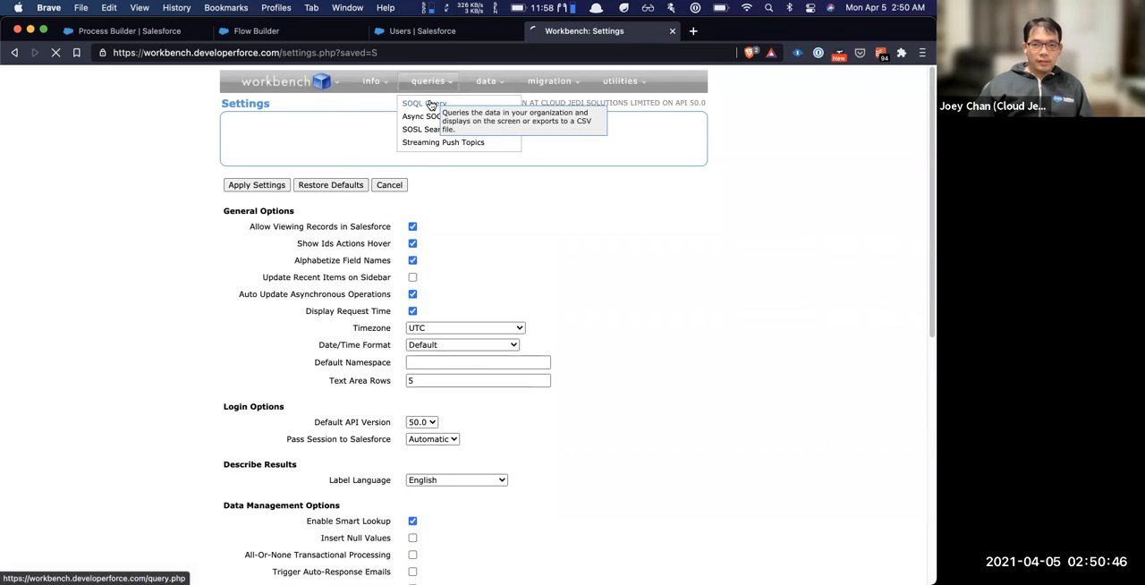
pyautogui.click(433, 100)
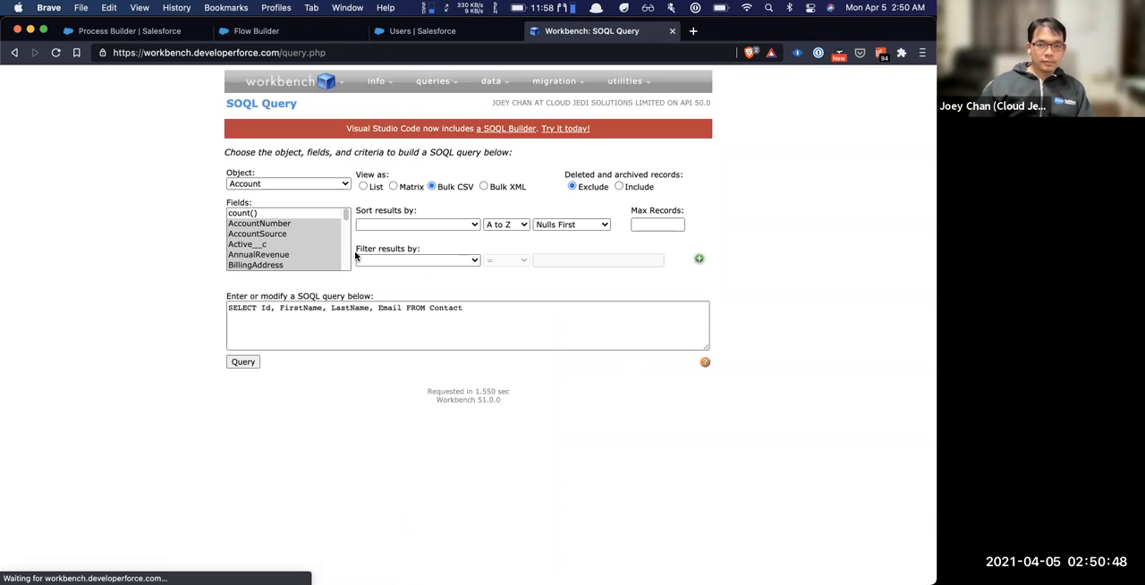
pyautogui.click(378, 312)
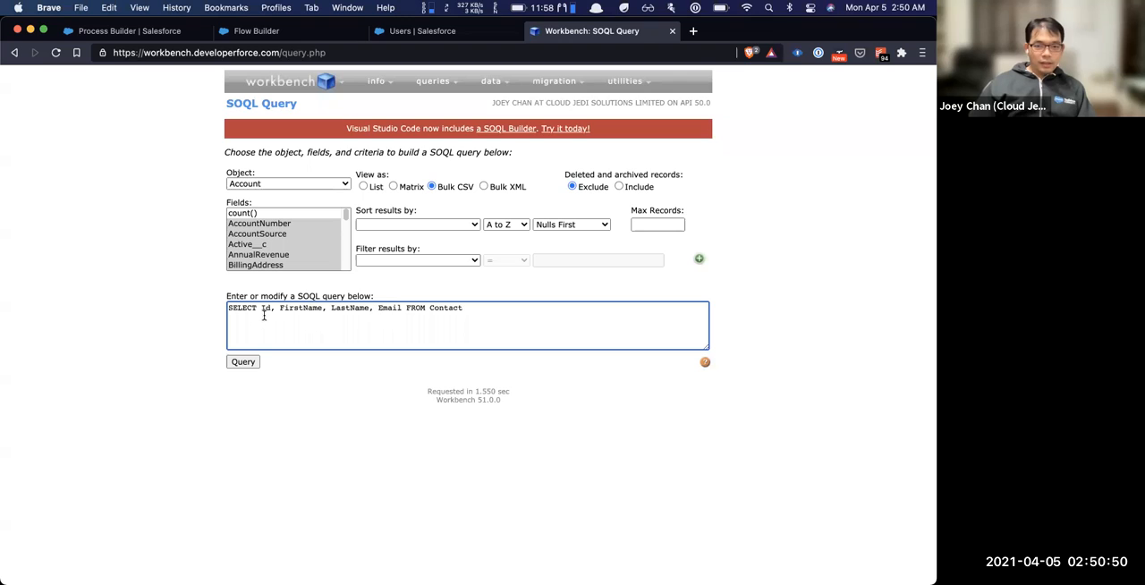
pyautogui.click(363, 187)
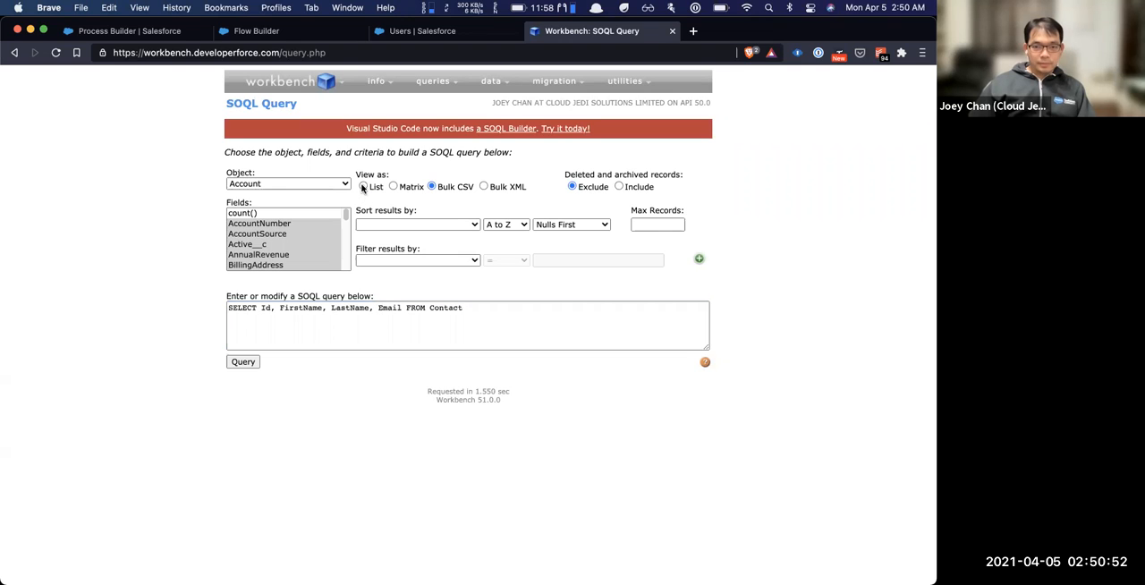
pyautogui.click(399, 307)
pyautogui.write(', Account.Name')
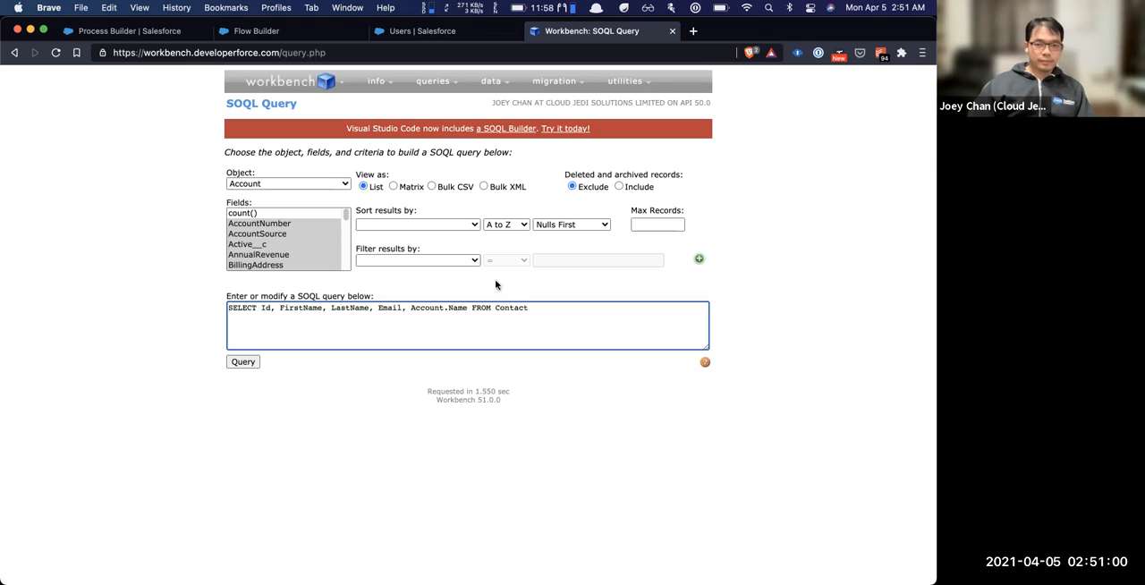
pyautogui.click(237, 362)
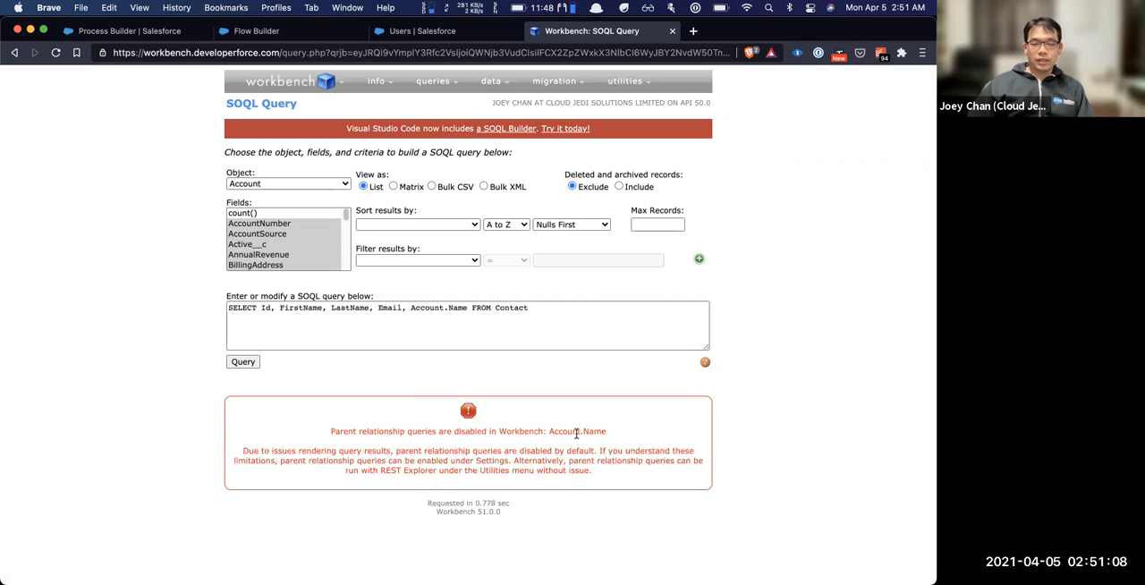
# Open Settings in a separate browser tab, enable Allows SOQL Parent Relationship Queries and apply the settings
pyautogui.moveTo(306, 78)
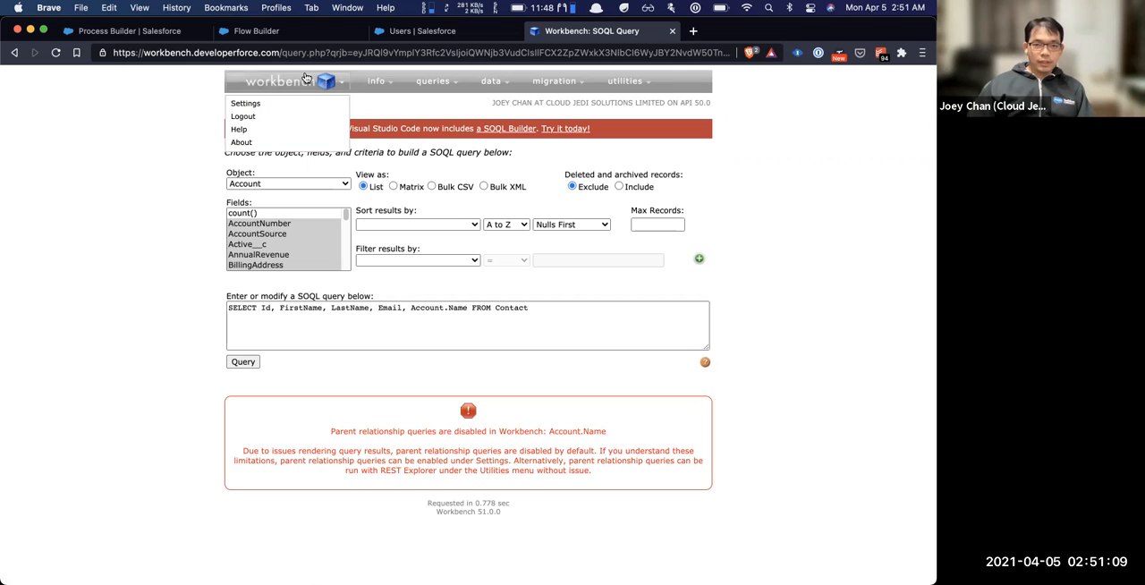
pyautogui.keyDown('super'); pyautogui.click(265, 102); pyautogui.keyUp('super')
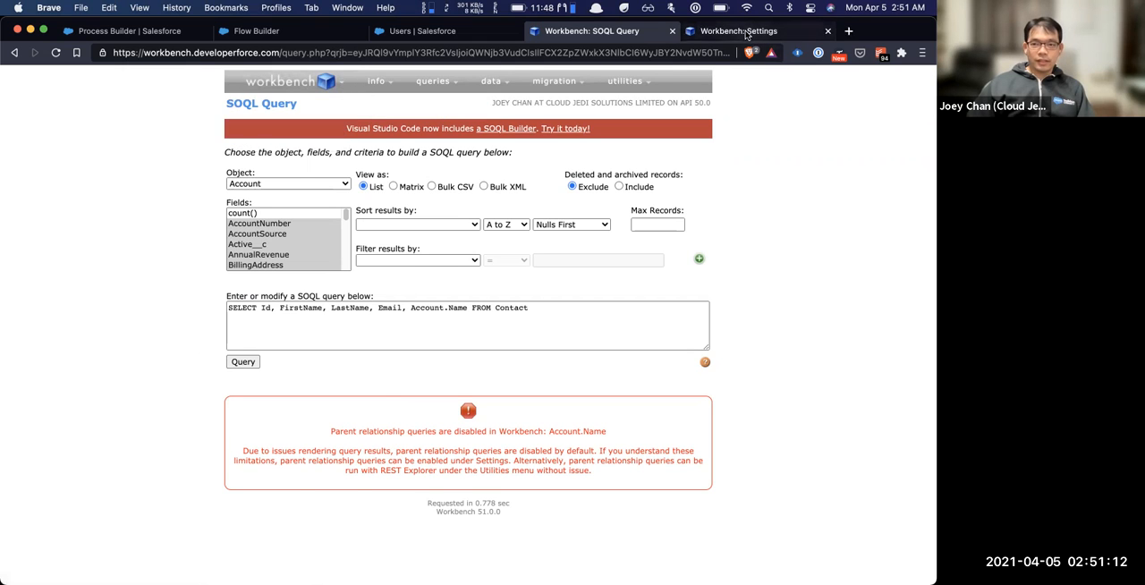
pyautogui.click(750, 32)
pyautogui.scroll(-10, 455, 334)
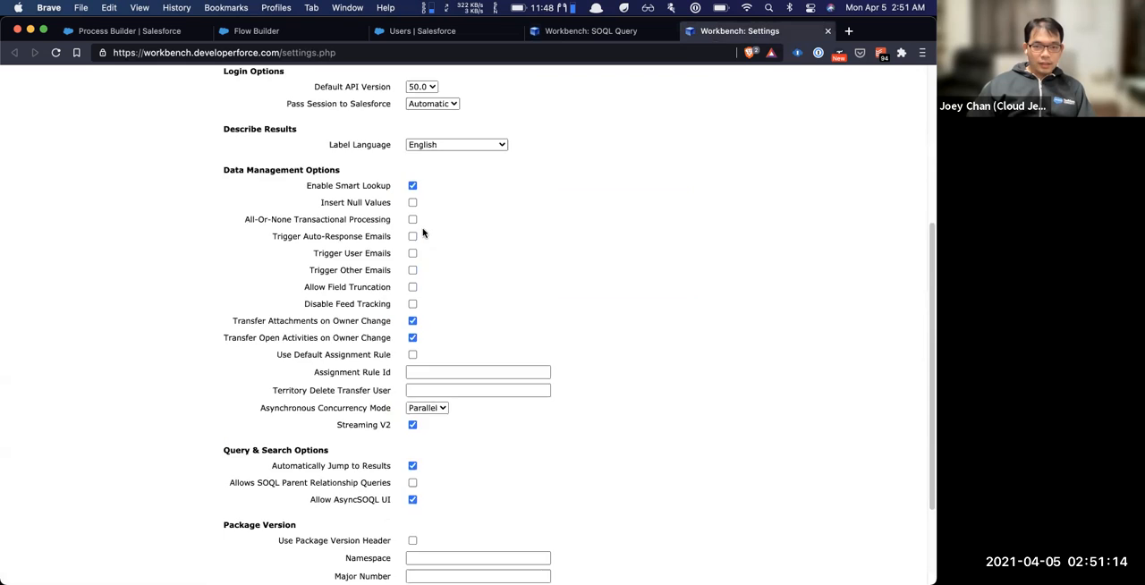
pyautogui.scroll(-3, 427, 243)
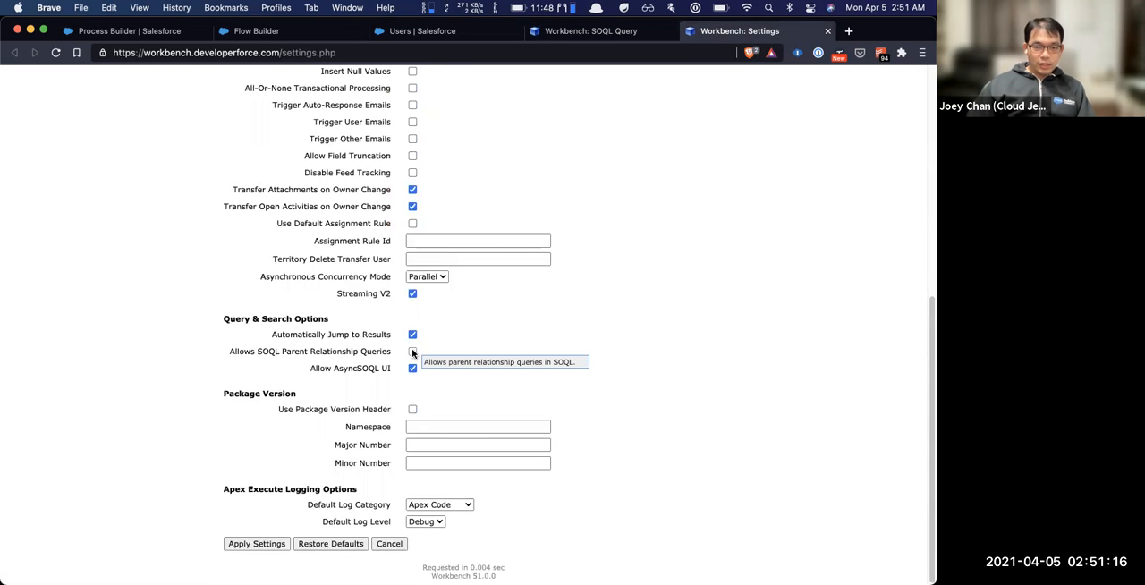
pyautogui.click(412, 352)
pyautogui.click(256, 543)
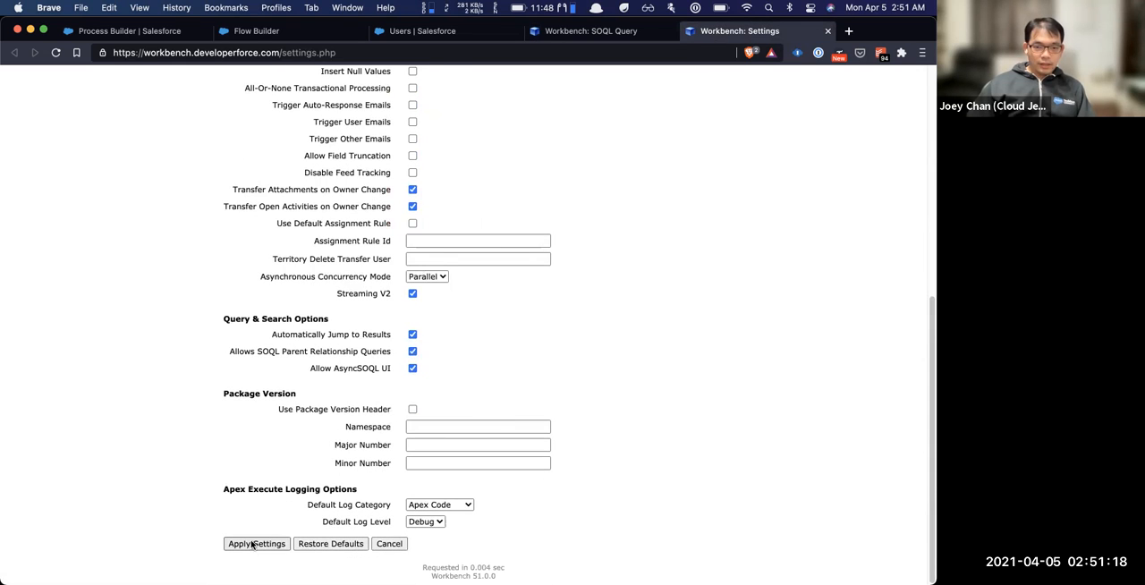
# Return to the SOQL query, rerun the Contact query with Account.Name and review the returned records
pyautogui.click(590, 32)
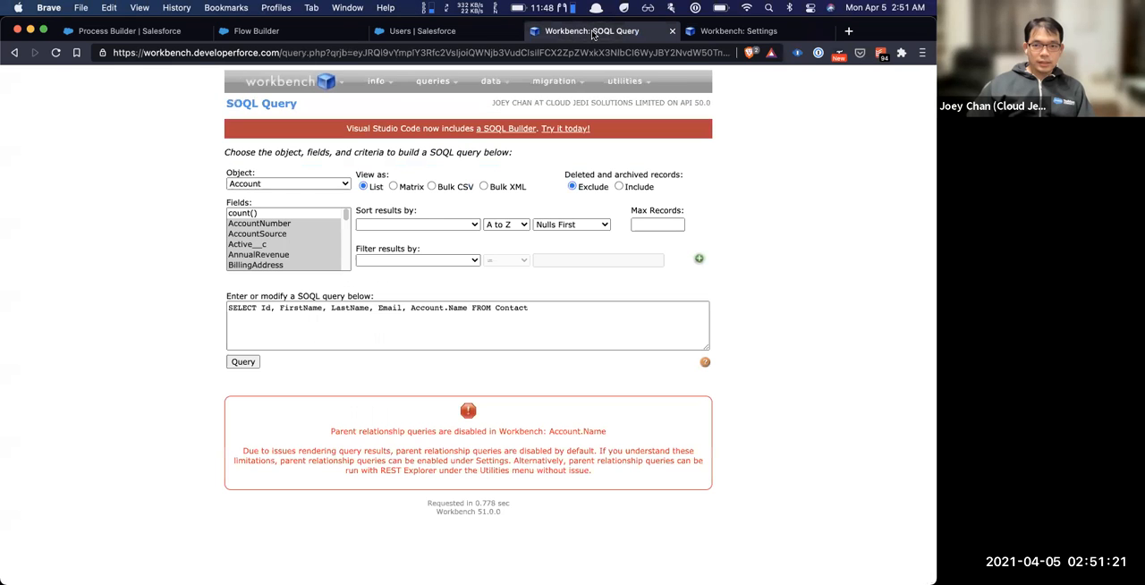
pyautogui.click(245, 362)
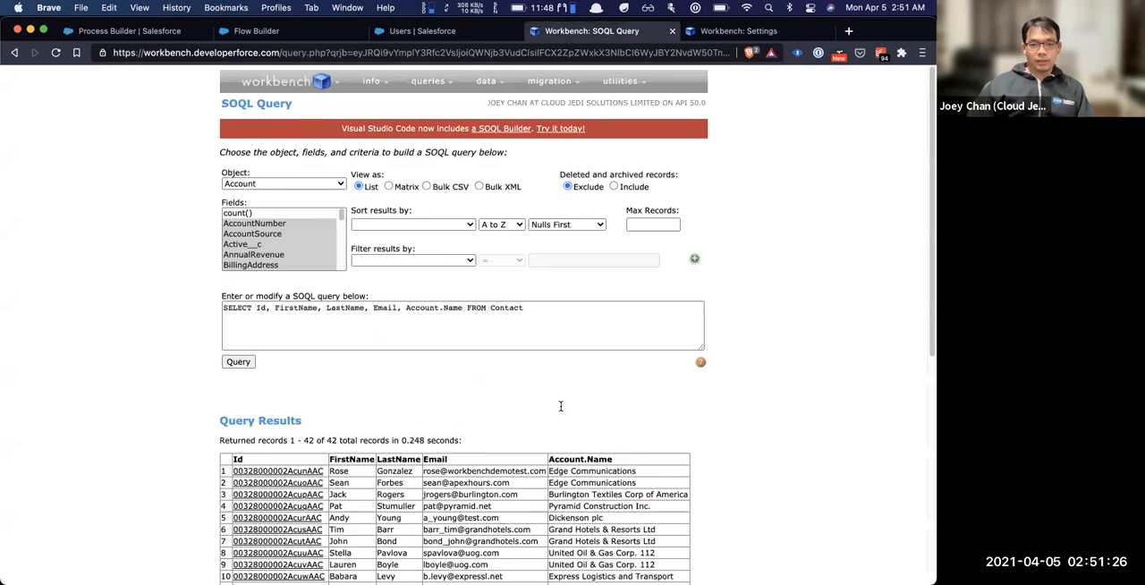
pyautogui.scroll(-2, 483, 445)
pyautogui.scroll(-7, 483, 445)
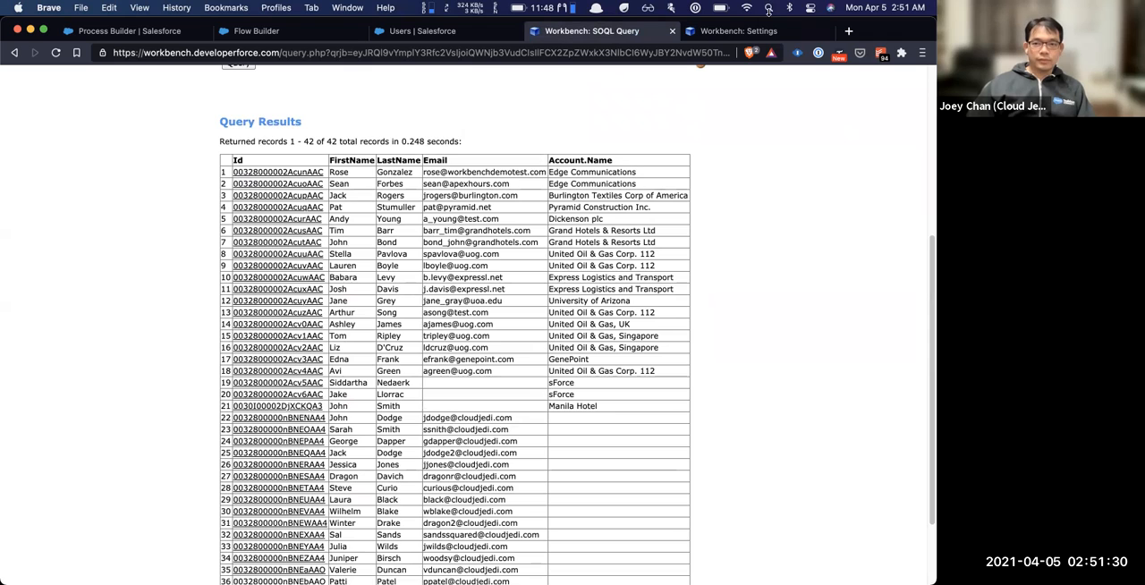
# Return to the Workbench Settings page and look over the saved options from the general section to Apex logging
pyautogui.click(749, 31)
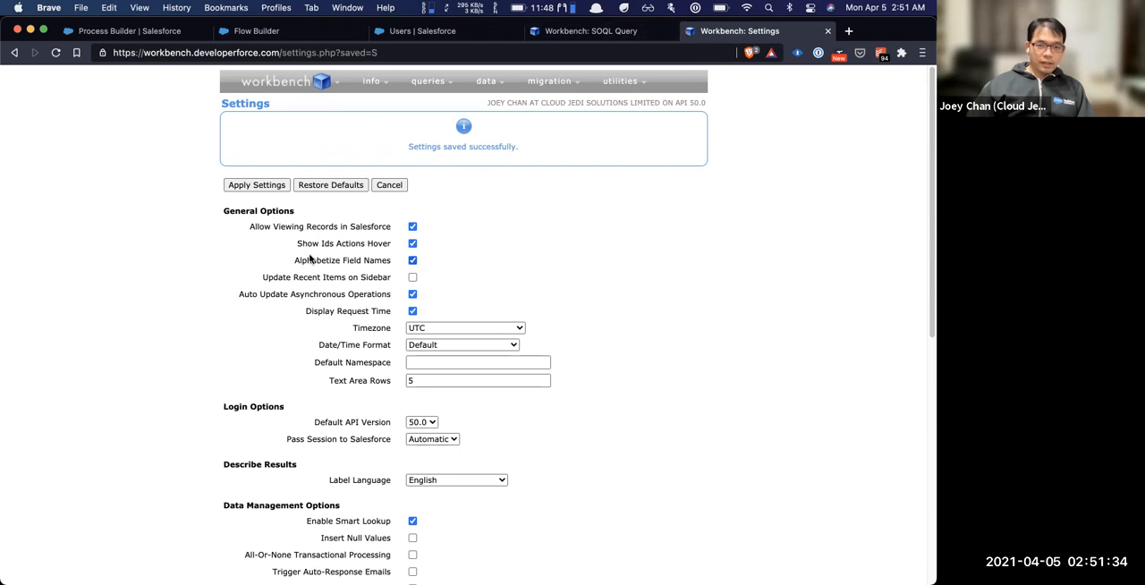
pyautogui.scroll(-1, 263, 259)
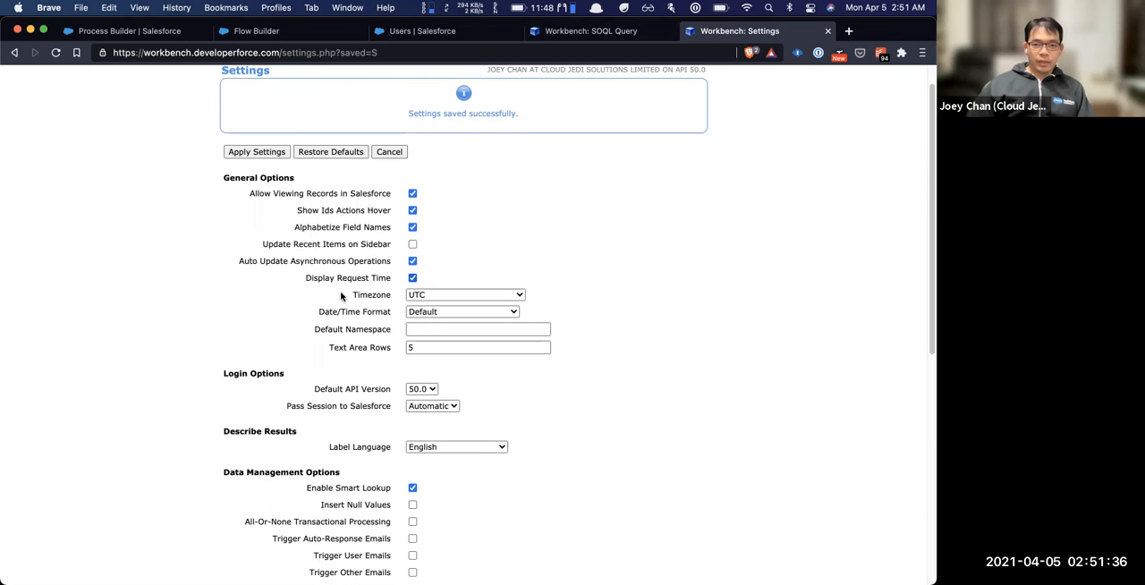
pyautogui.scroll(-1, 384, 337)
pyautogui.scroll(-1, 386, 322)
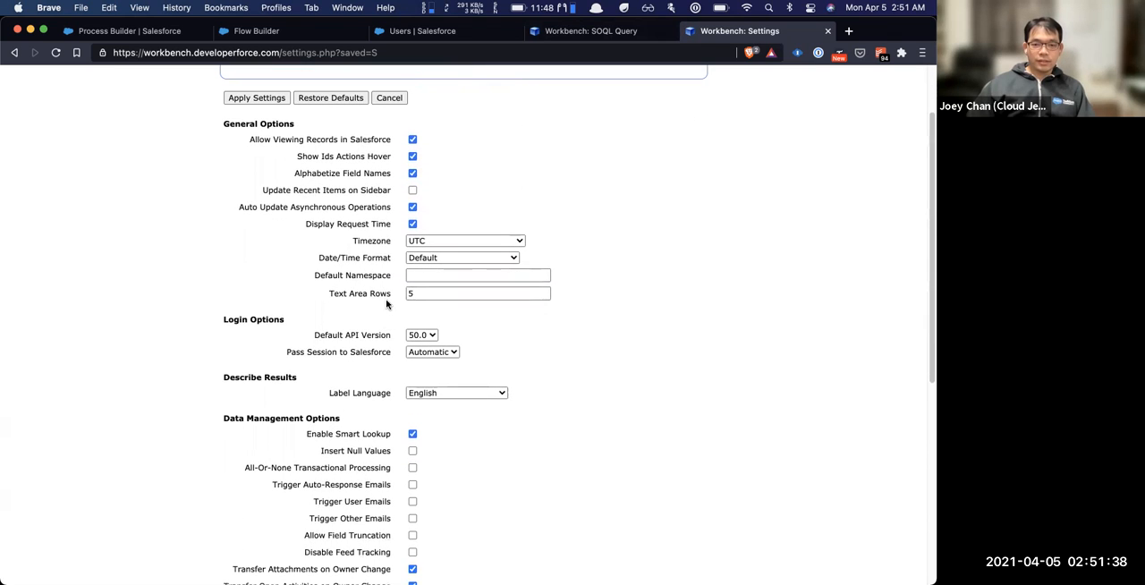
pyautogui.scroll(3, 360, 211)
pyautogui.scroll(-10, 362, 251)
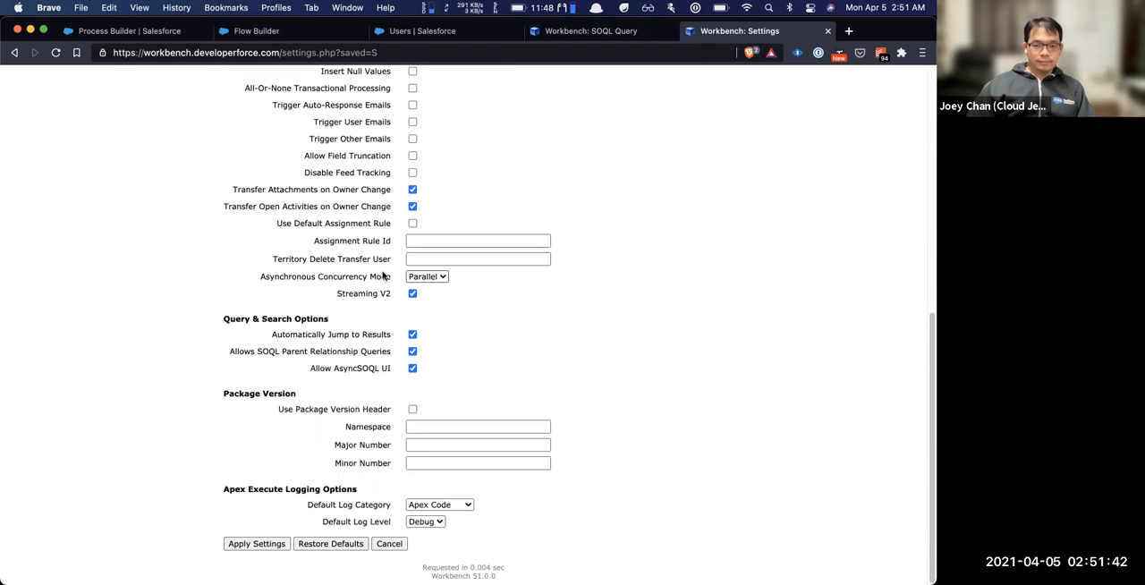
pyautogui.moveTo(383, 277)
# Switch to the PowerPoint presentation and advance from the DEMO slide to the Follow us slide
pyautogui.press('super+Tab')
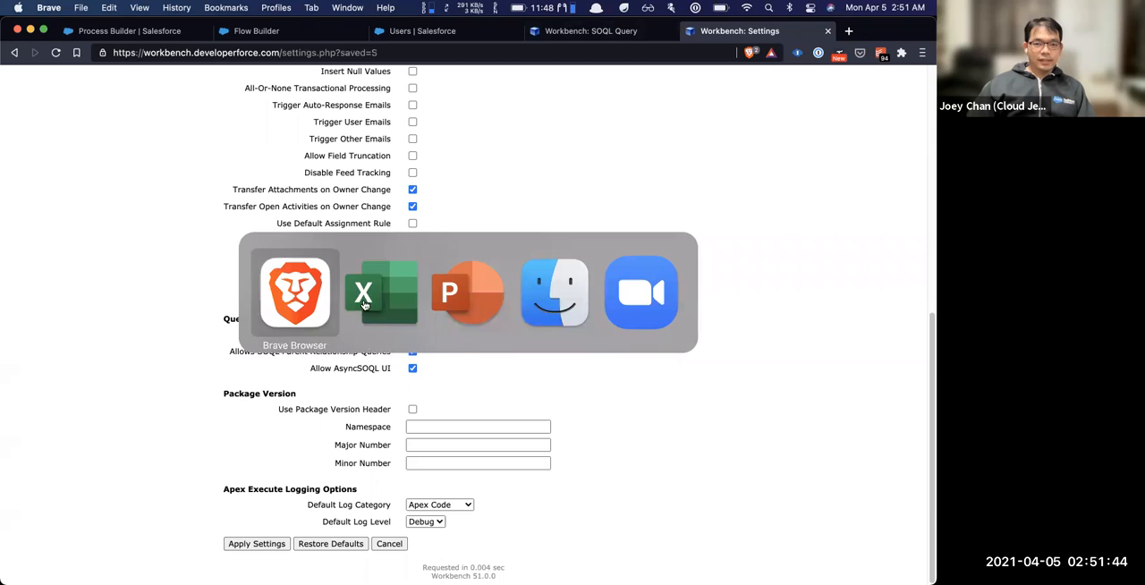
pyautogui.click(466, 297)
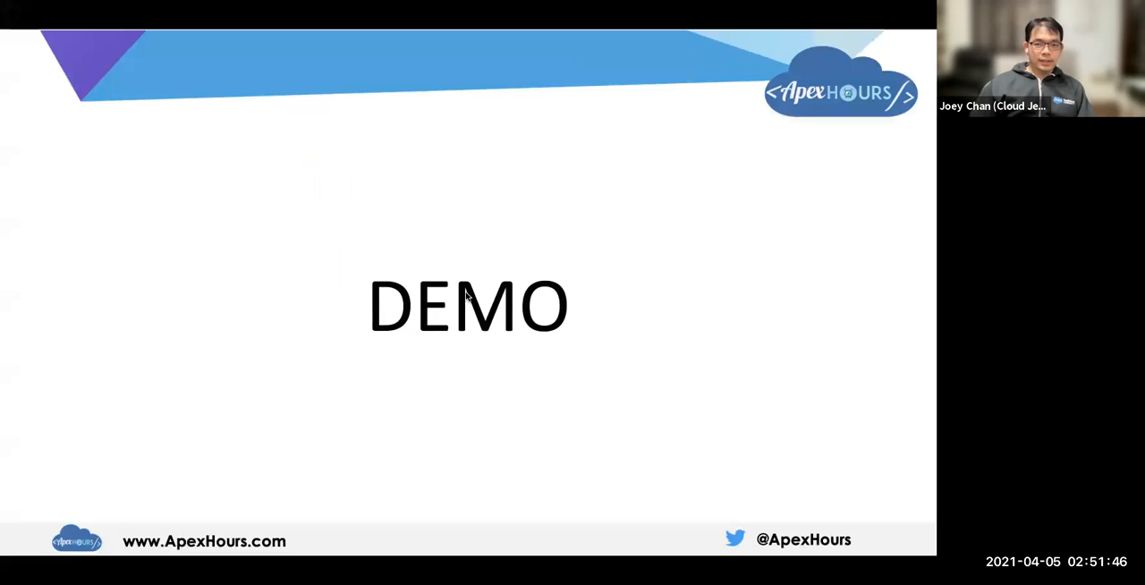
pyautogui.press('Right')
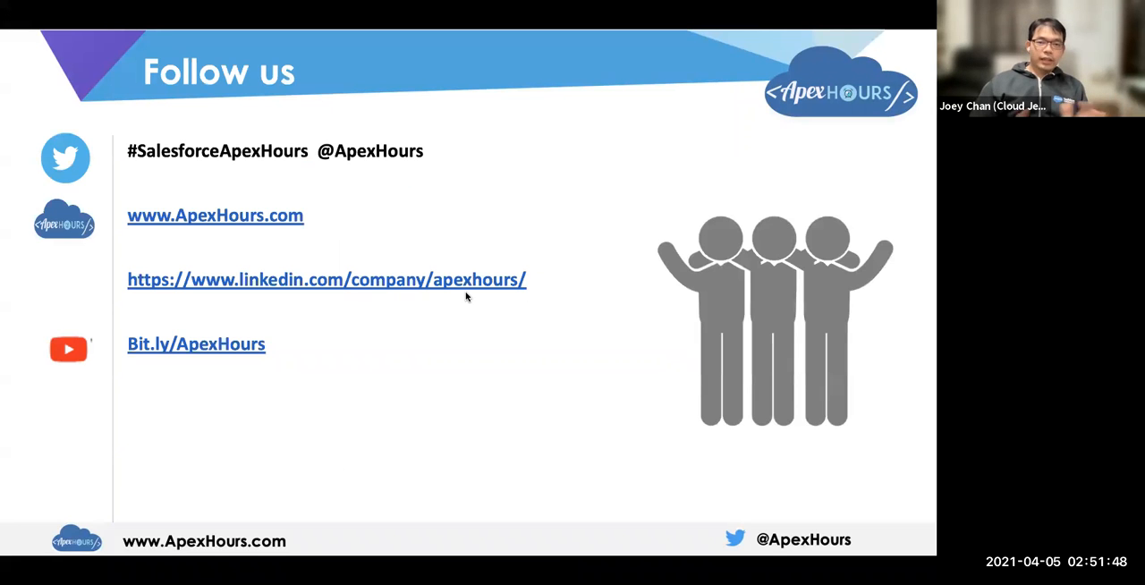